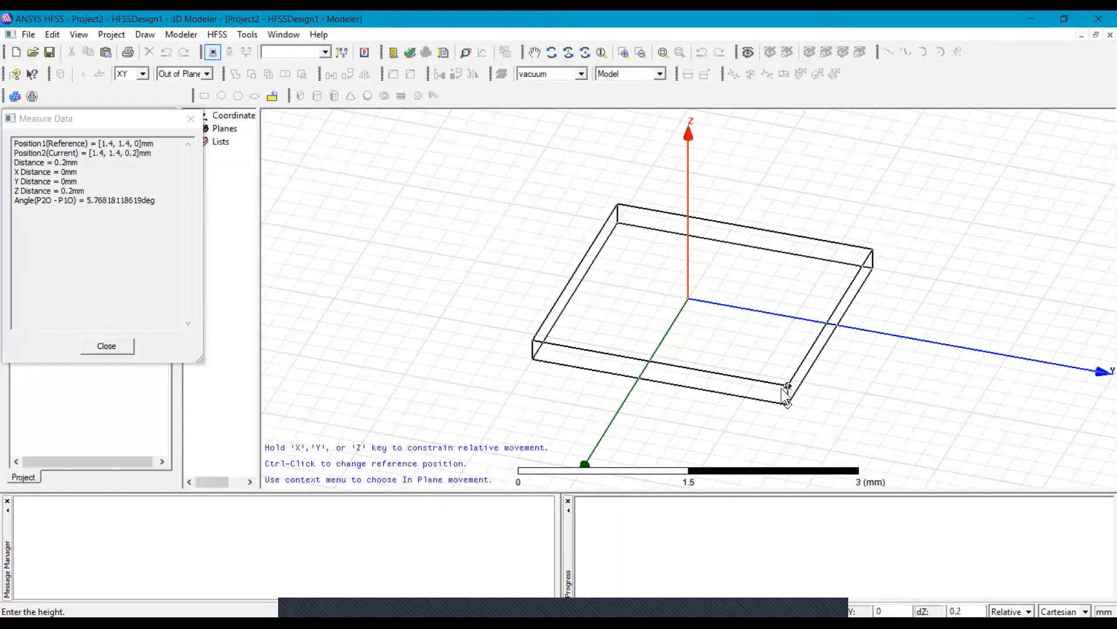
# Finish the box at 0.2 mm height and set its X size to a new length variable a of 20 mm
pyautogui.click(781, 388)
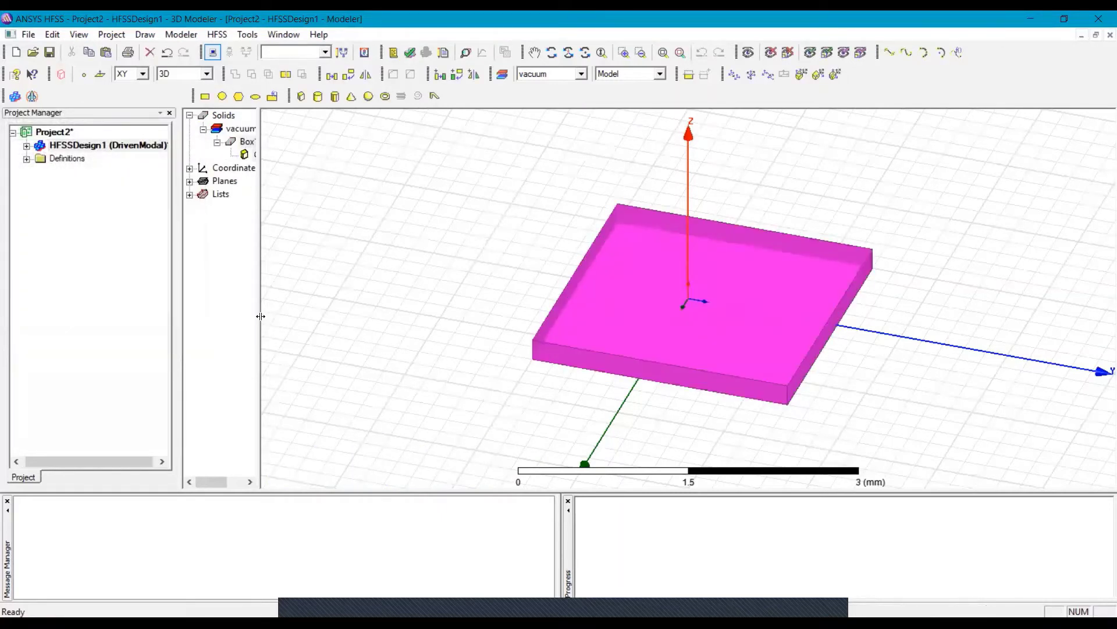
pyautogui.moveTo(261, 314); pyautogui.dragTo(287, 280)
pyautogui.doubleClick(267, 156)
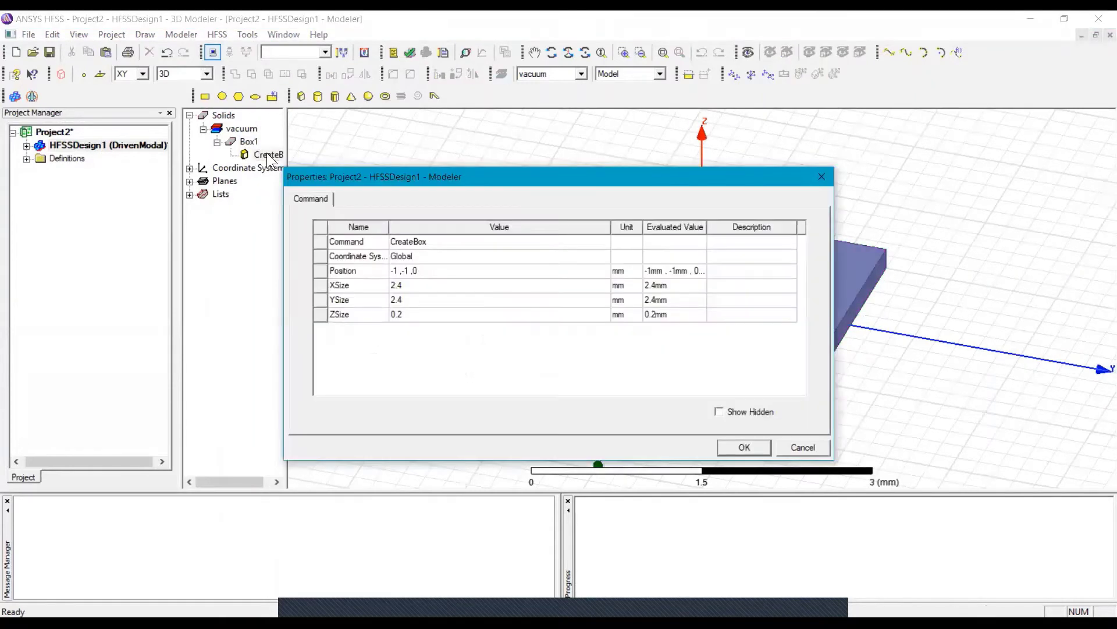
pyautogui.click(420, 286)
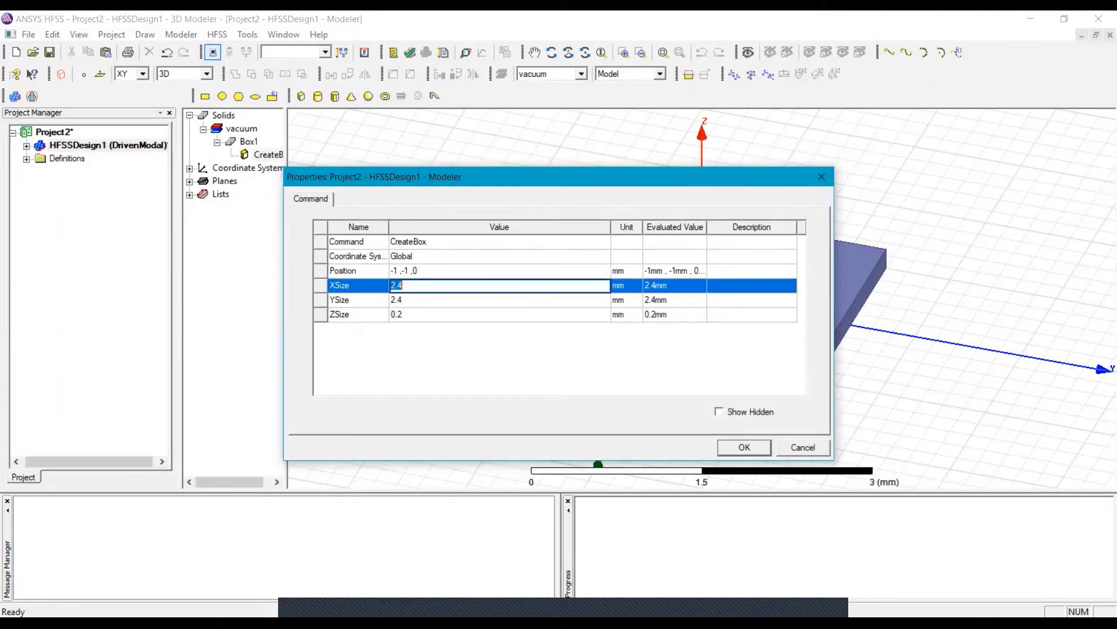
pyautogui.write('a')
pyautogui.press('Return')
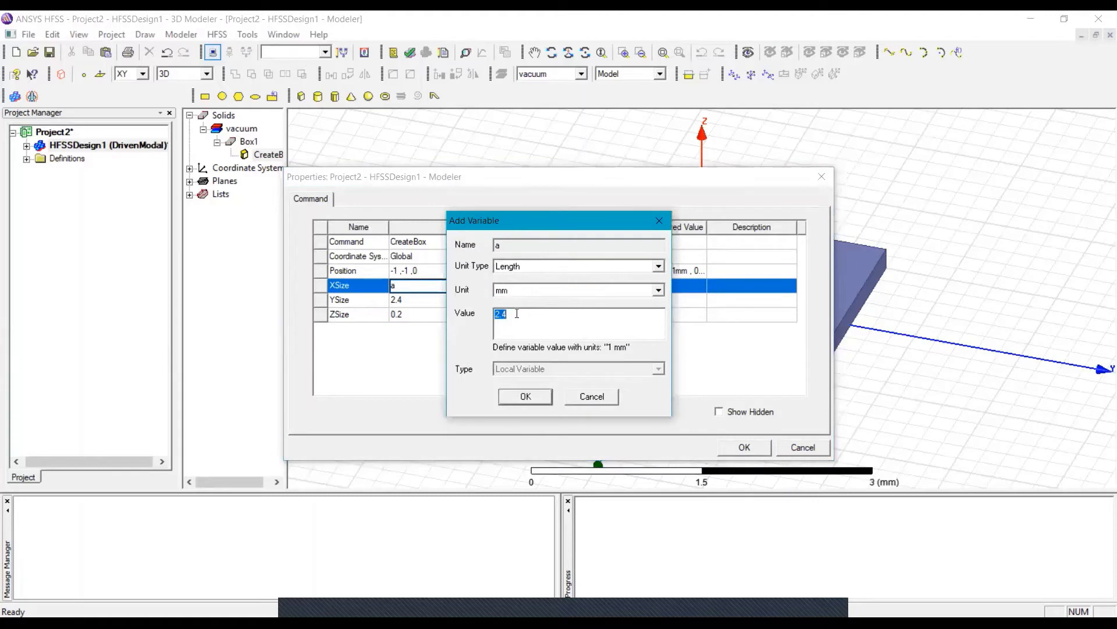
pyautogui.write('20')
pyautogui.click(537, 396)
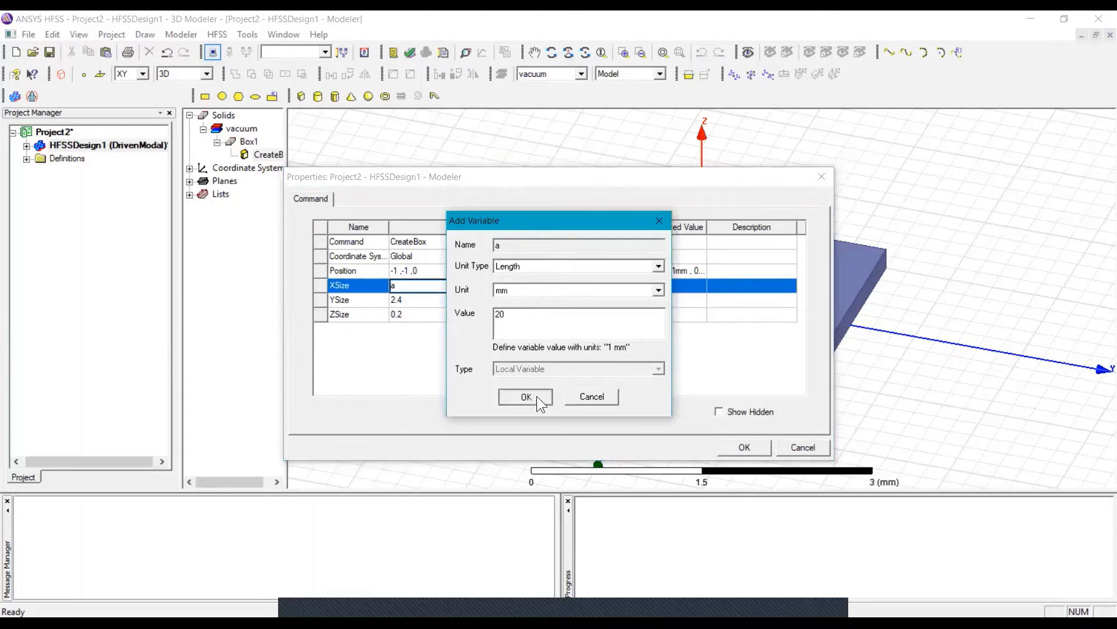
# Set the box's Y size to a new length variable b of 20 mm
pyautogui.click(409, 298)
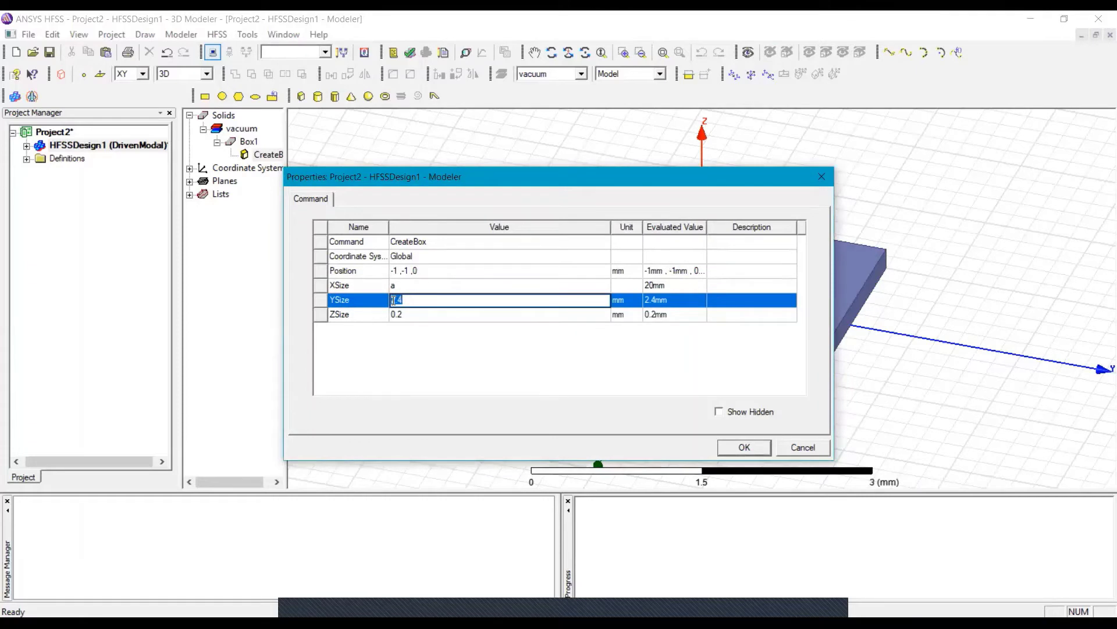
pyautogui.write('b')
pyautogui.press('Return')
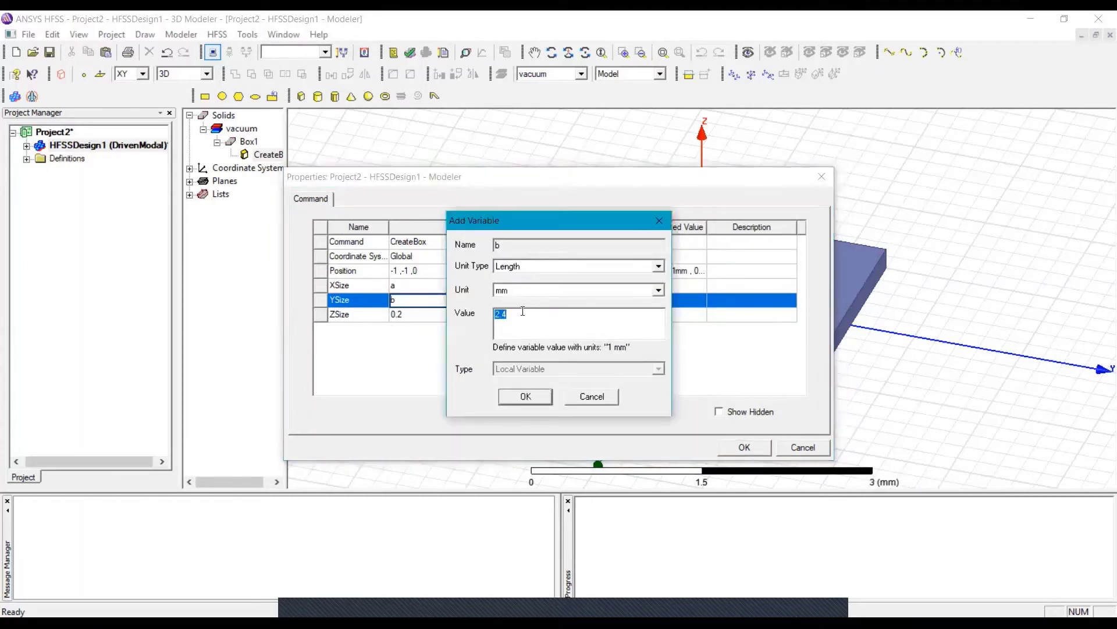
pyautogui.write('20')
pyautogui.click(525, 397)
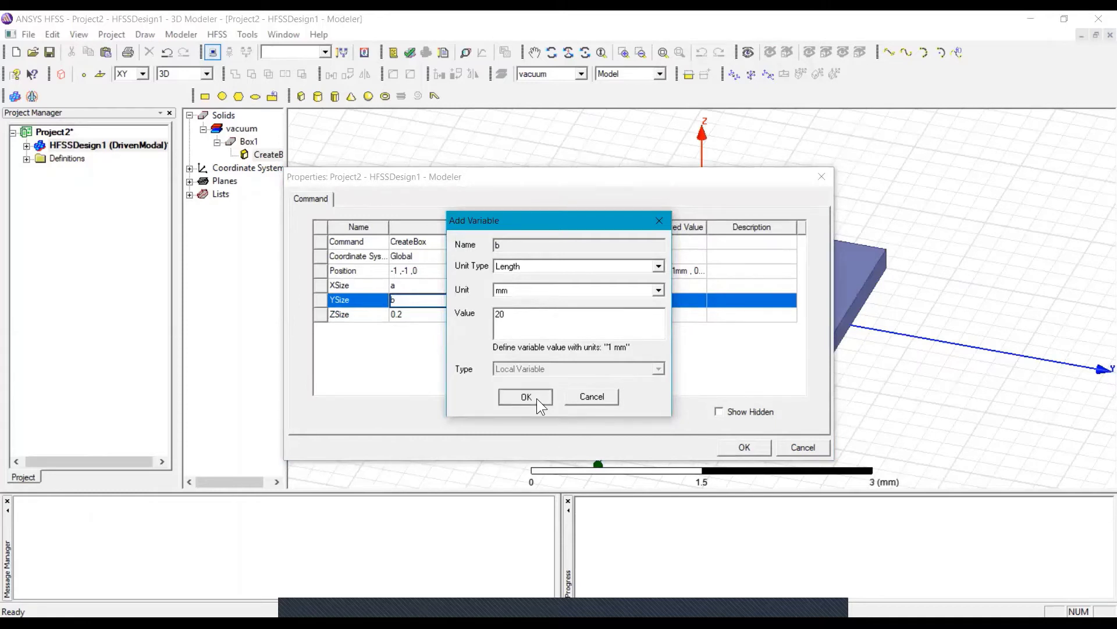
# Set the box's Z size to h/2, defining the length variable h as 3.2 mm
pyautogui.click(414, 316)
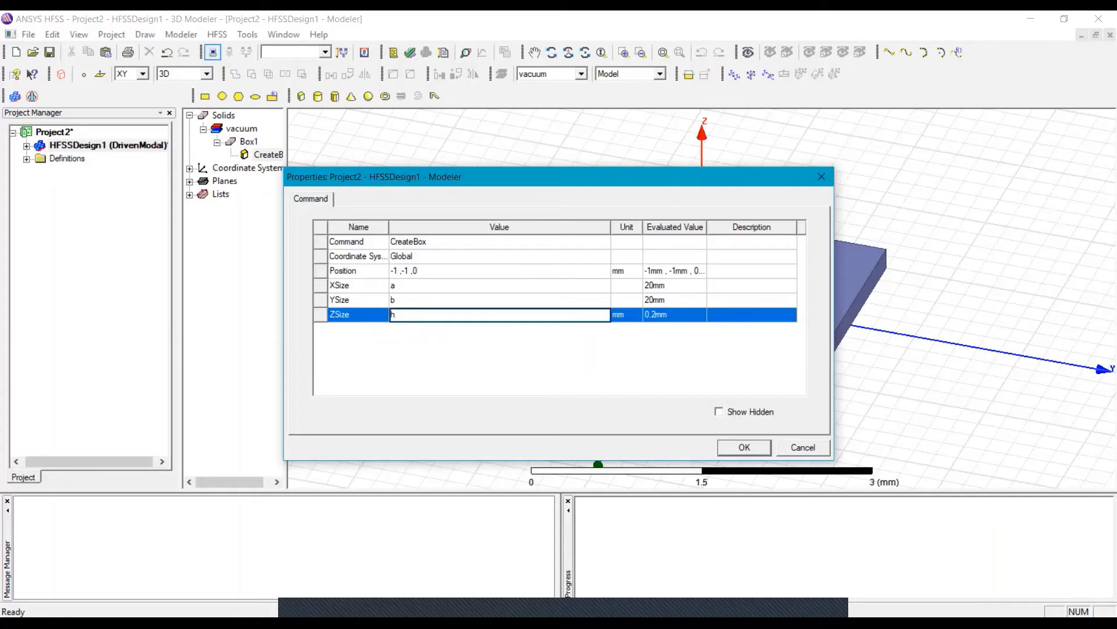
pyautogui.write('2')
pyautogui.press('Return')
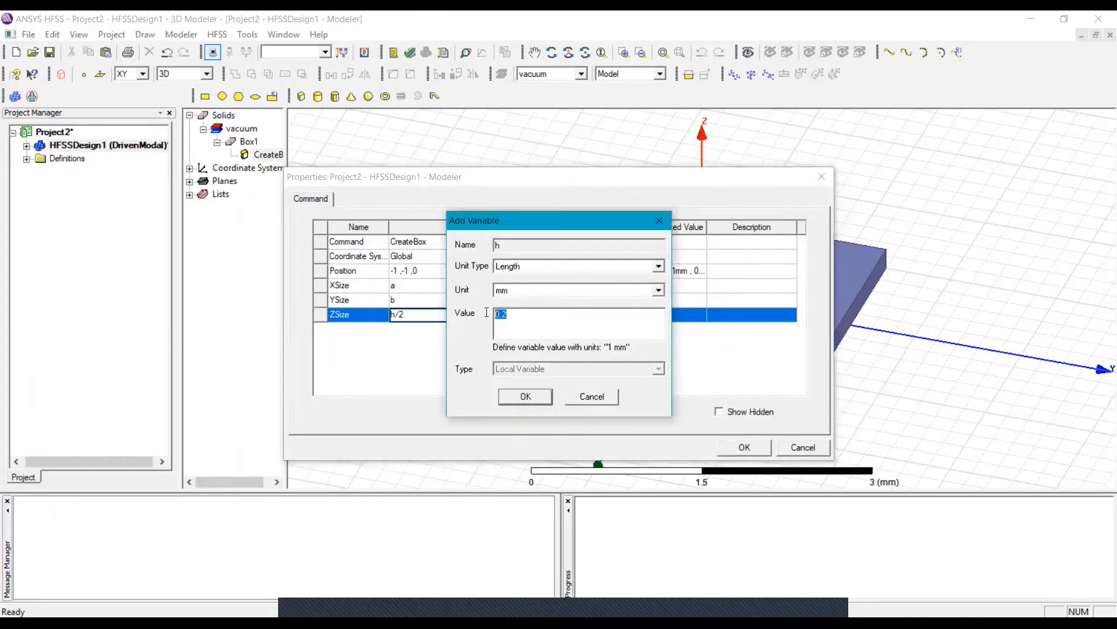
pyautogui.write('3.2')
pyautogui.click(515, 393)
# Set the box's position to -a/2, -b/2, -h/2 and apply the box dimensions
pyautogui.click(396, 270)
pyautogui.doubleClick(397, 270)
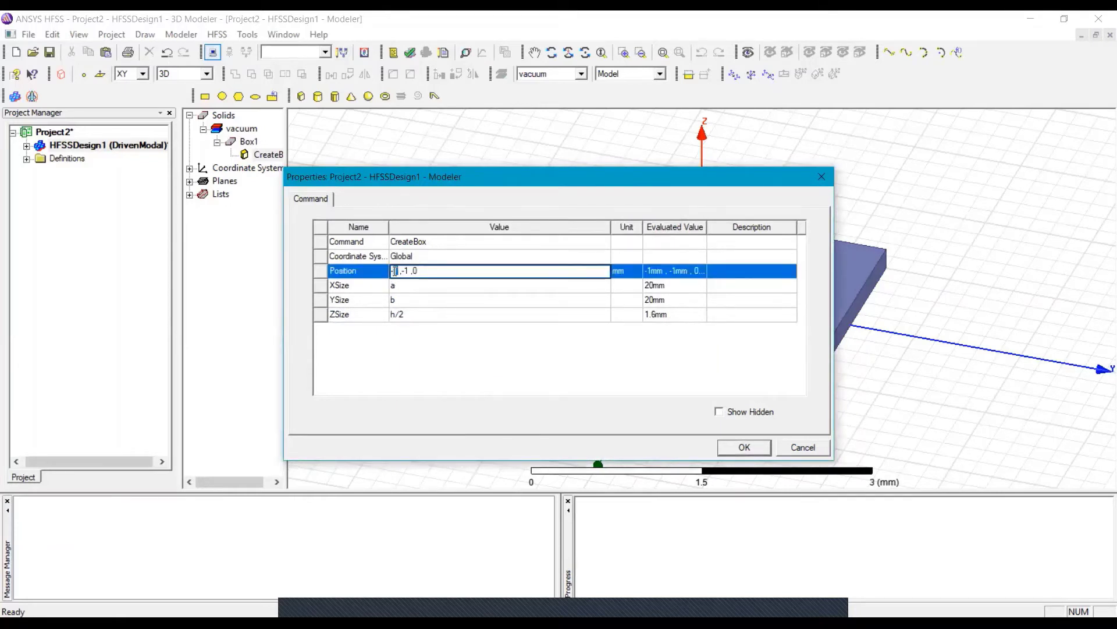
pyautogui.write('a/2')
pyautogui.press('Delete')
pyautogui.press('Delete')
pyautogui.press('Delete')
pyautogui.press('Delete')
pyautogui.press('Delete')
pyautogui.press('Delete')
pyautogui.press('Delete')
pyautogui.write(', =')
pyautogui.press('BackSpace')
pyautogui.write('-b/2, -h/2')
pyautogui.click(750, 446)
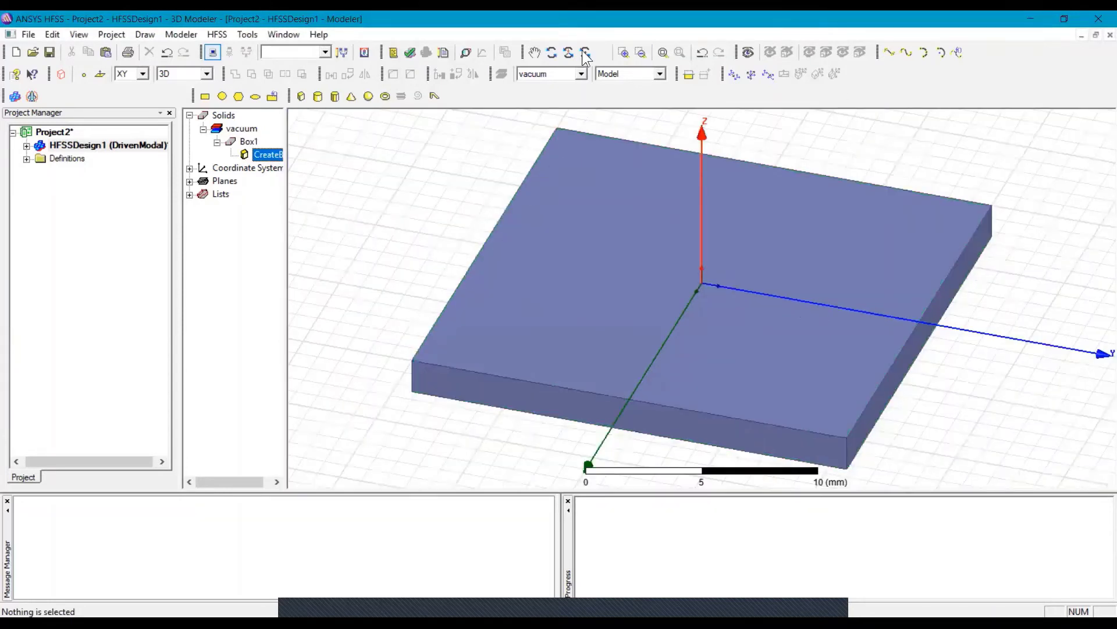
# Rename the box as sub1 in its attributes
pyautogui.click(568, 52)
pyautogui.keyDown('alt'); pyautogui.doubleClick(696, 128); pyautogui.keyUp('alt')
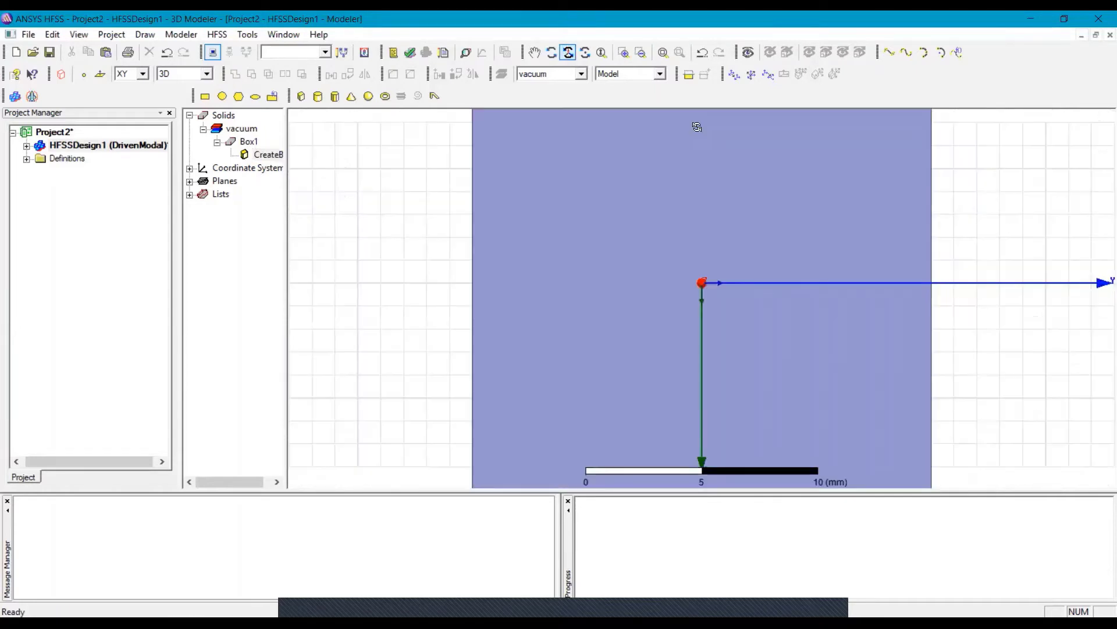
pyautogui.scroll(-2, 732, 230)
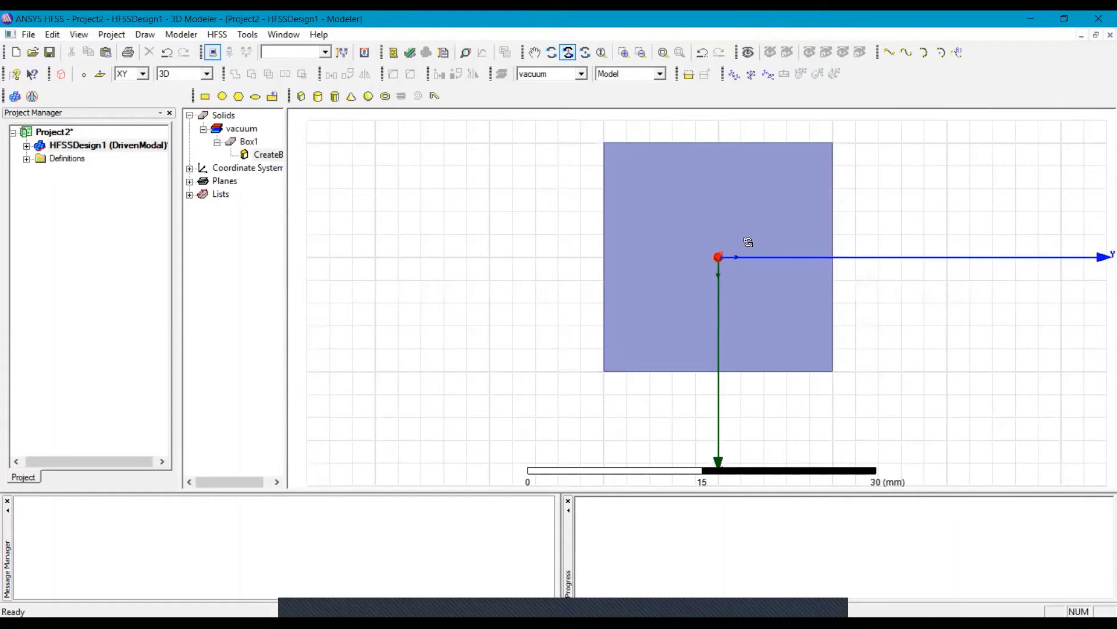
pyautogui.moveTo(746, 277); pyautogui.dragTo(702, 184)
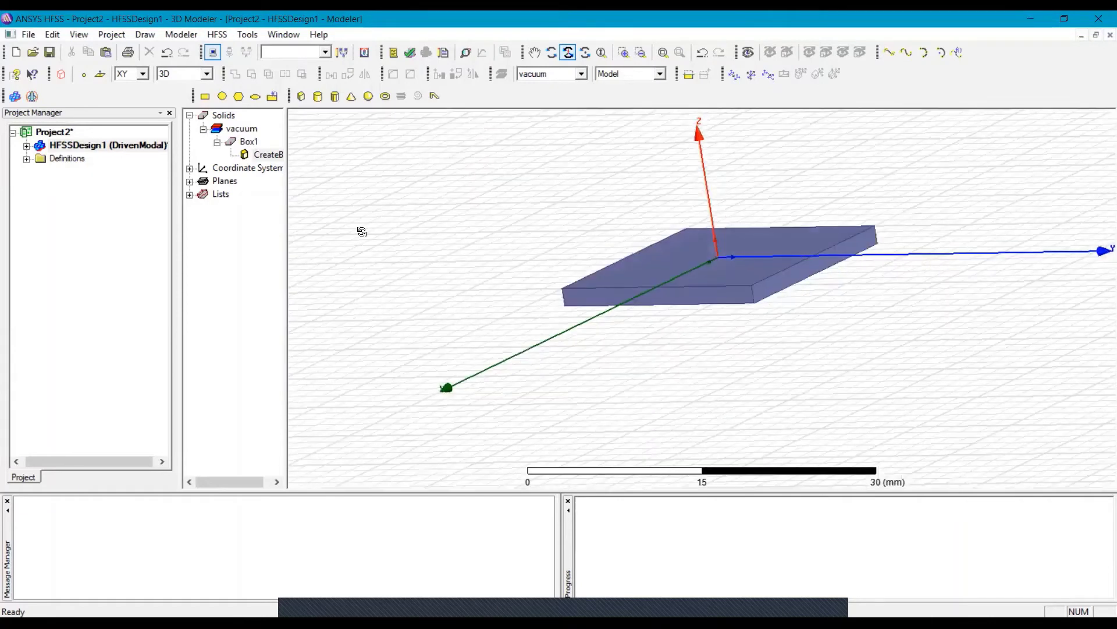
pyautogui.doubleClick(241, 144)
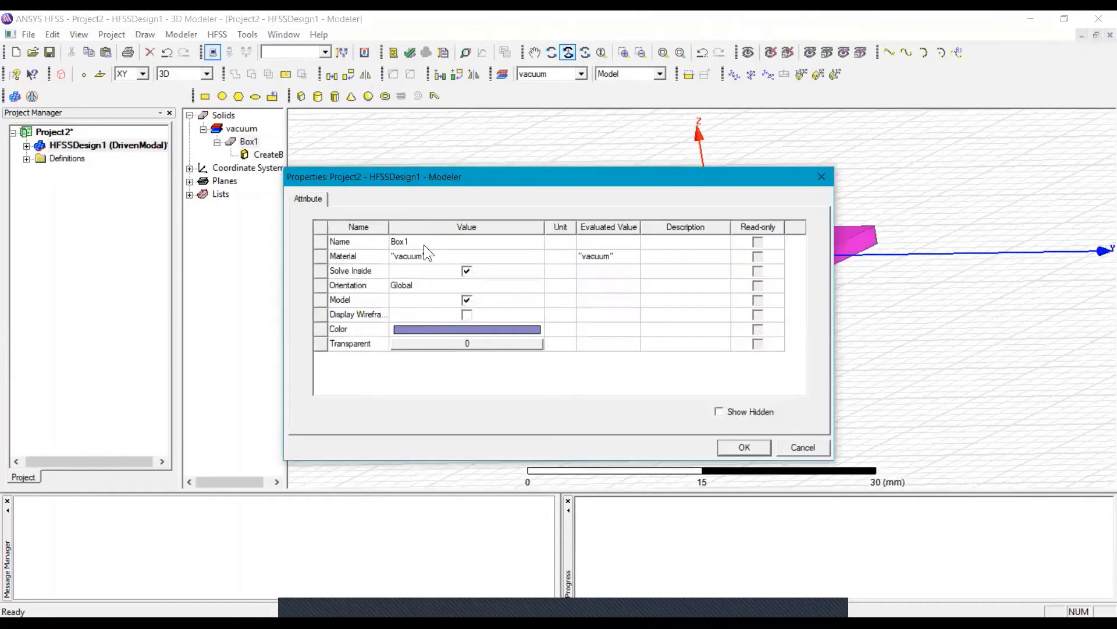
pyautogui.click(369, 238)
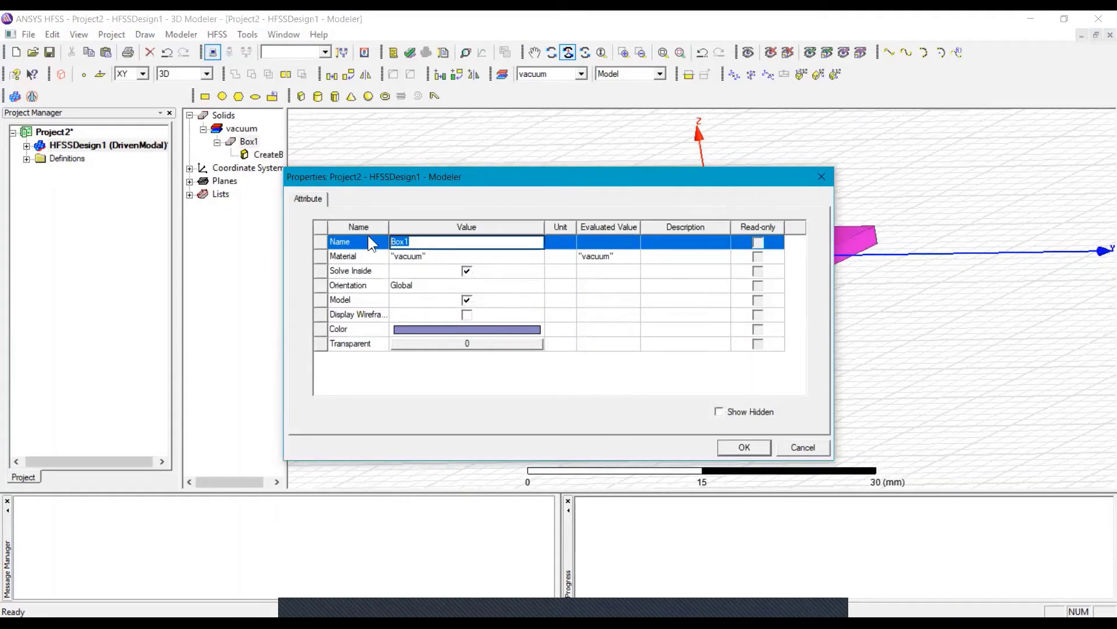
pyautogui.write('sub1')
# Assign the material Rogers RT/duroid 5880 (tm) from the material library to sub1
pyautogui.click(415, 258)
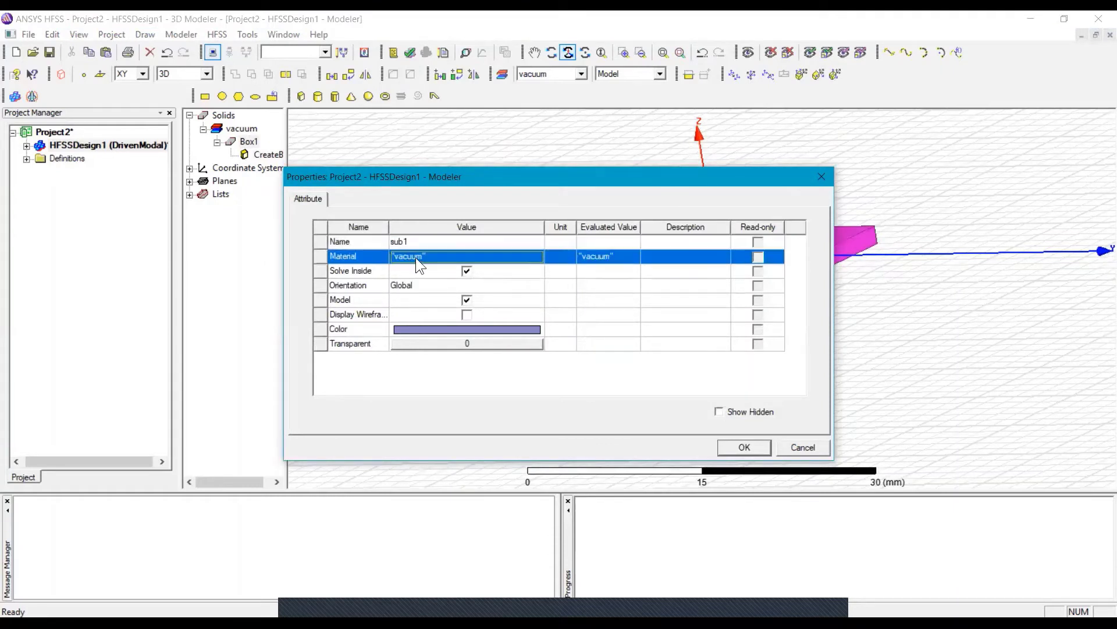
pyautogui.click(415, 257)
pyautogui.click(416, 270)
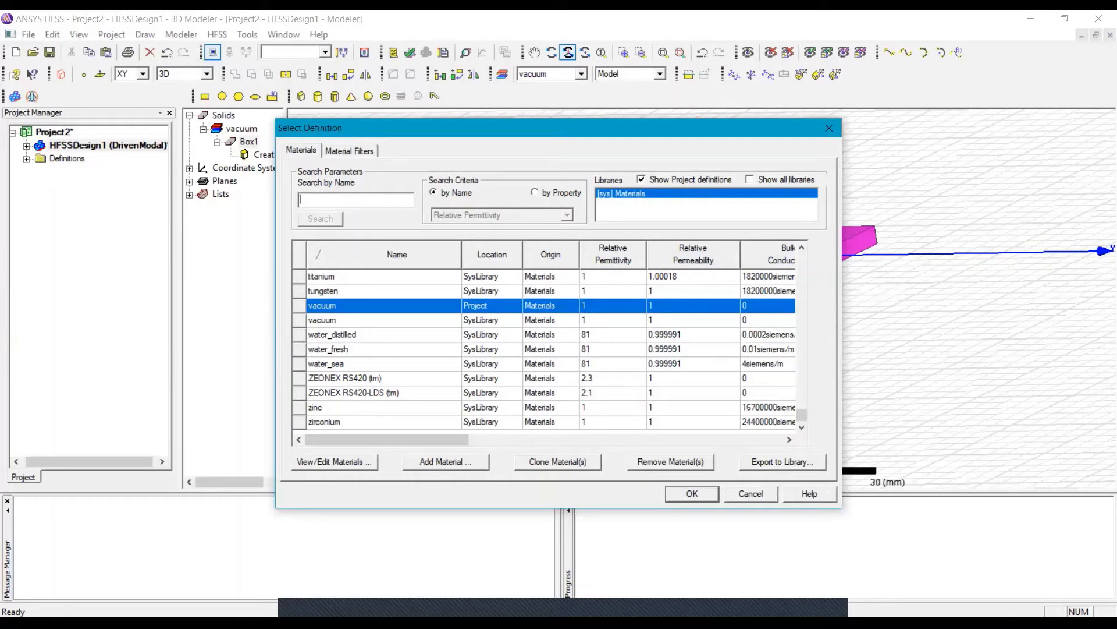
pyautogui.write('rt')
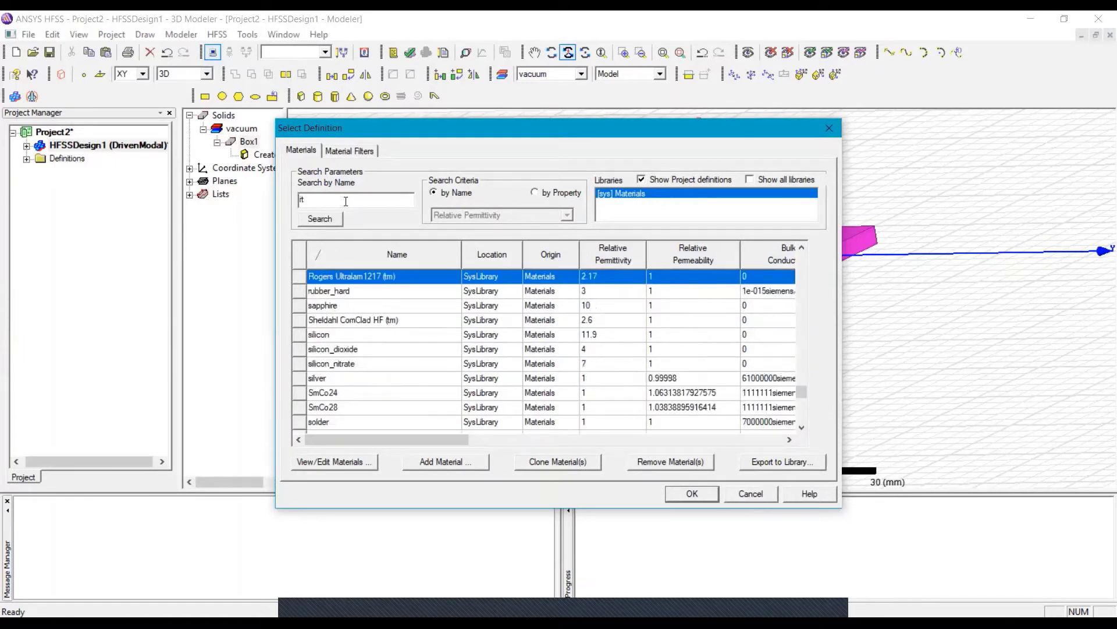
pyautogui.press('Left')
pyautogui.press('BackSpace')
pyautogui.write('di')
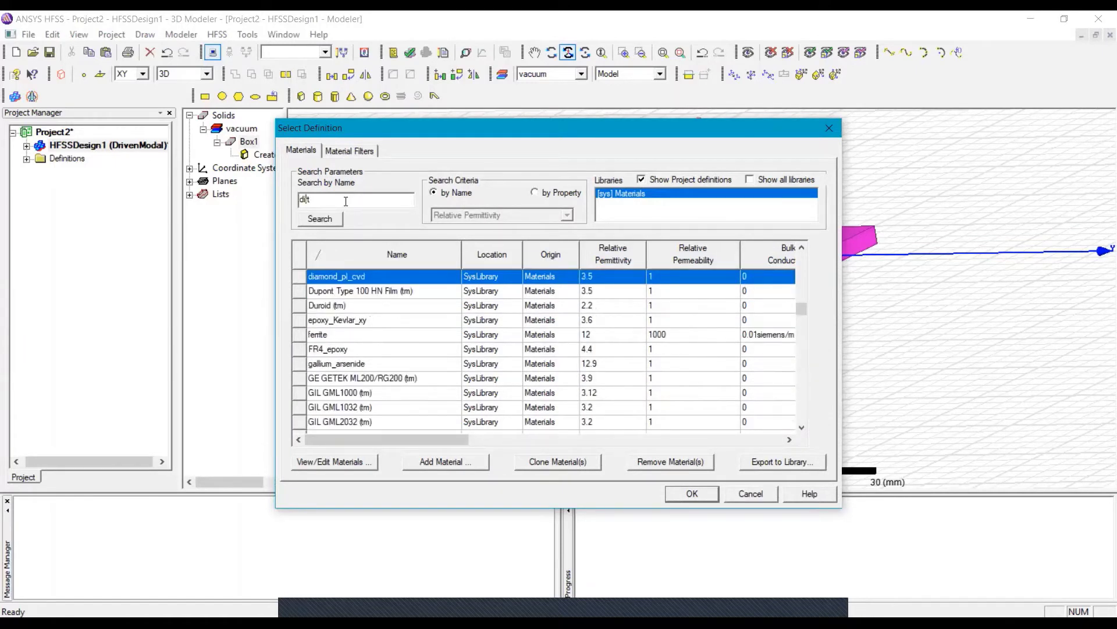
pyautogui.press('BackSpace')
pyautogui.write('ur')
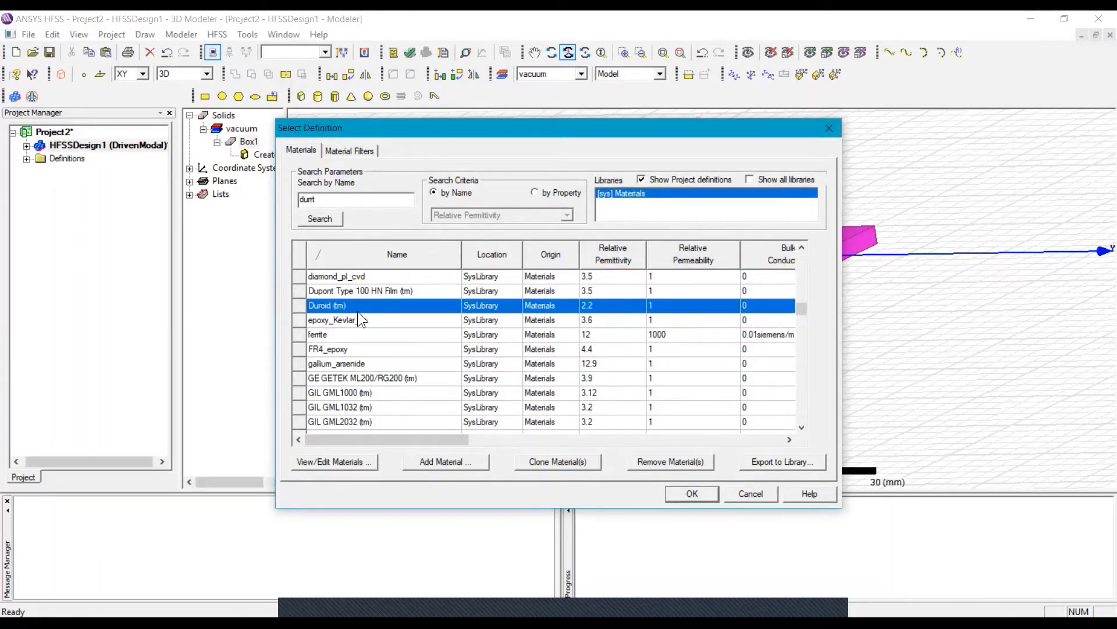
pyautogui.scroll(2, 395, 353)
pyautogui.scroll(-8, 395, 354)
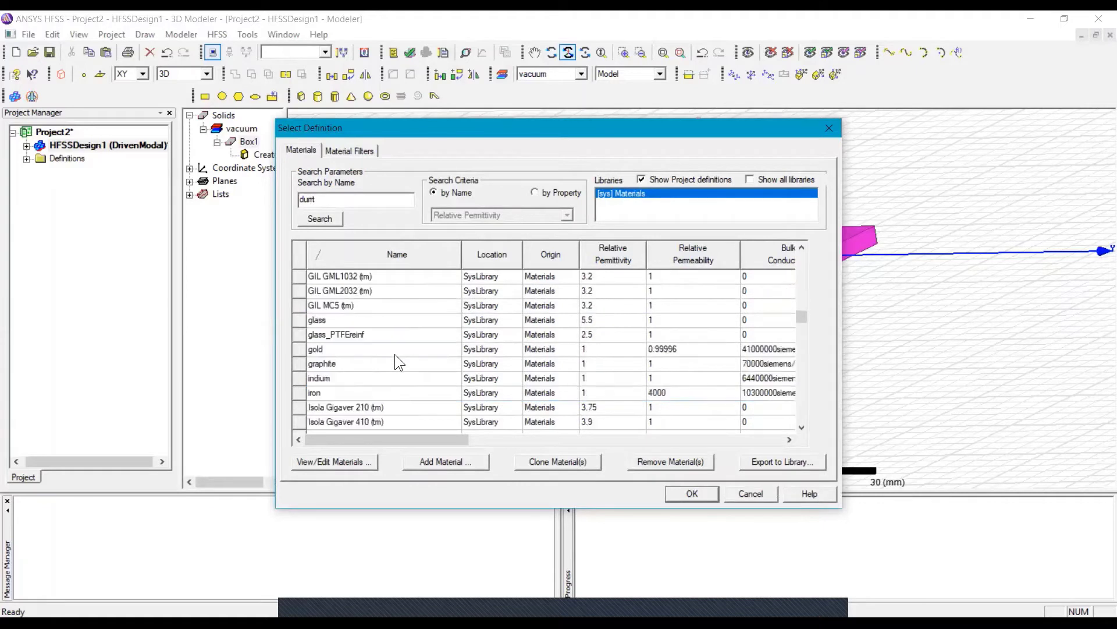
pyautogui.scroll(-20, 395, 354)
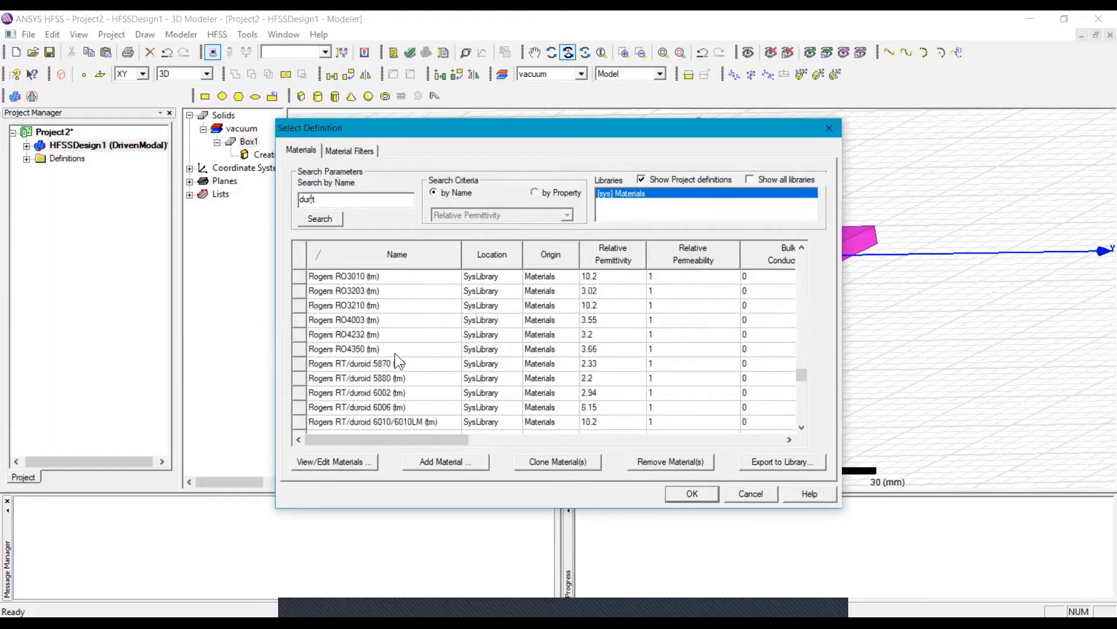
pyautogui.scroll(3, 395, 354)
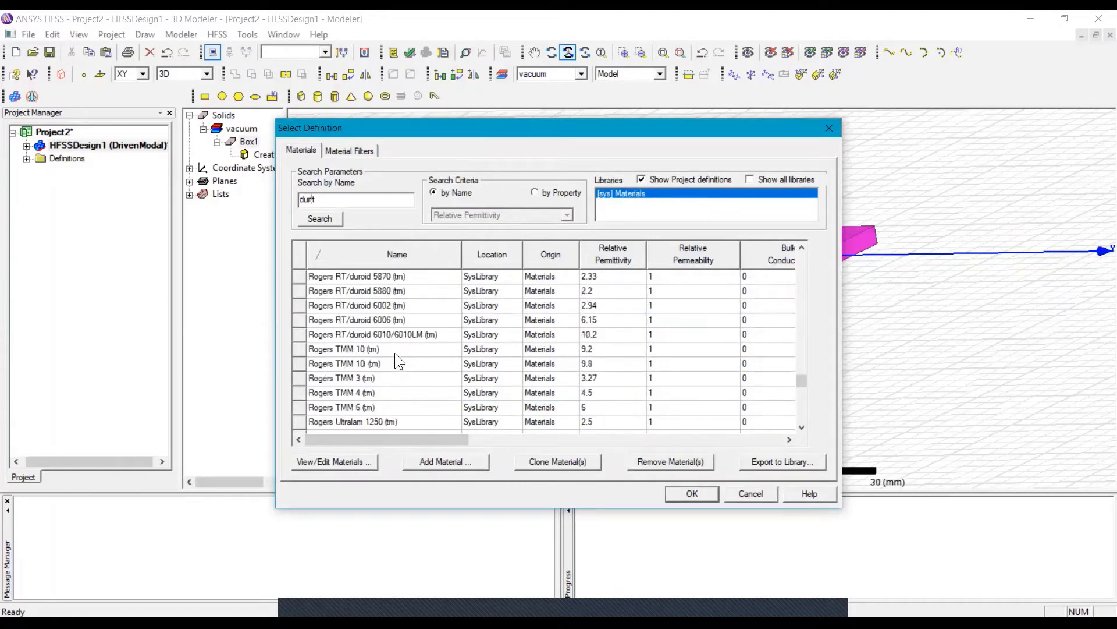
pyautogui.click(401, 291)
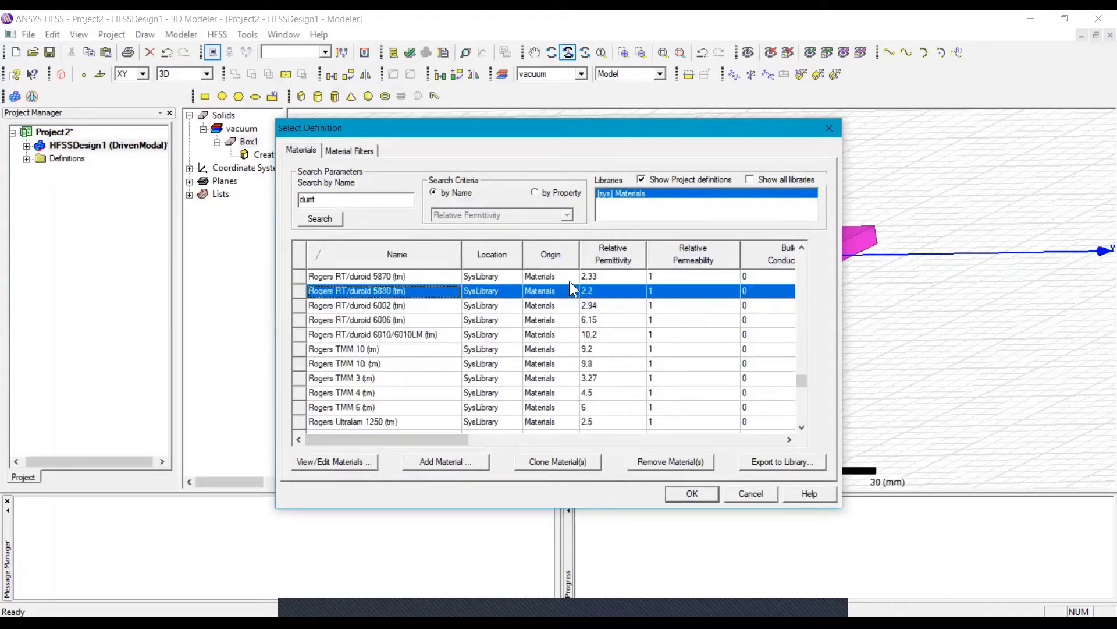
pyautogui.click(692, 494)
# Change the display color of sub1 to turquoise (red 73, green 252, blue 225)
pyautogui.click(450, 330)
pyautogui.click(451, 330)
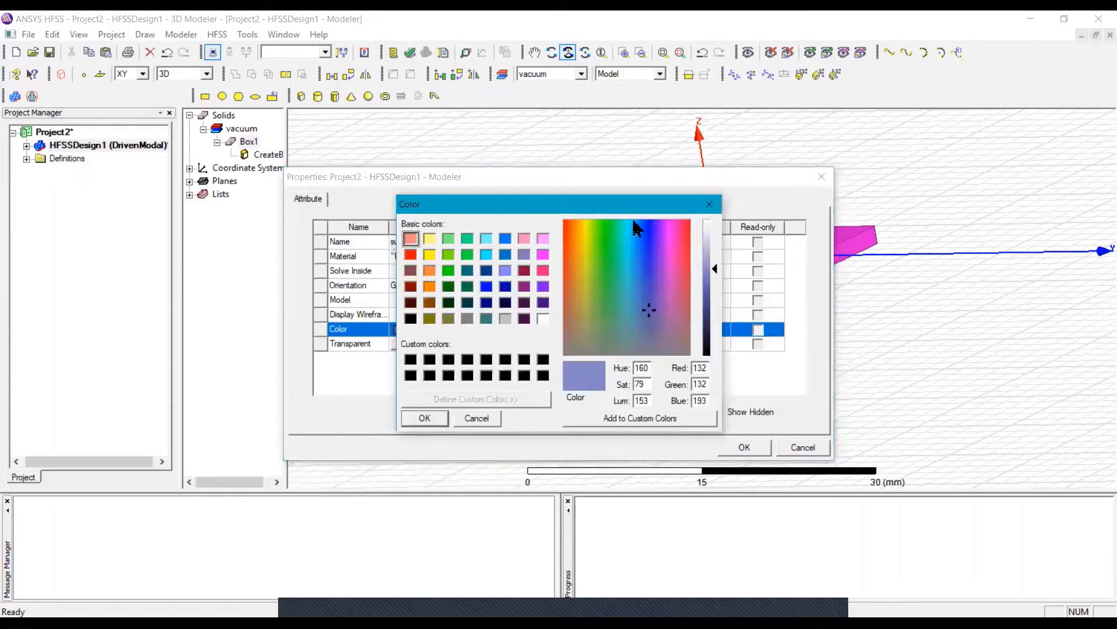
pyautogui.click(623, 225)
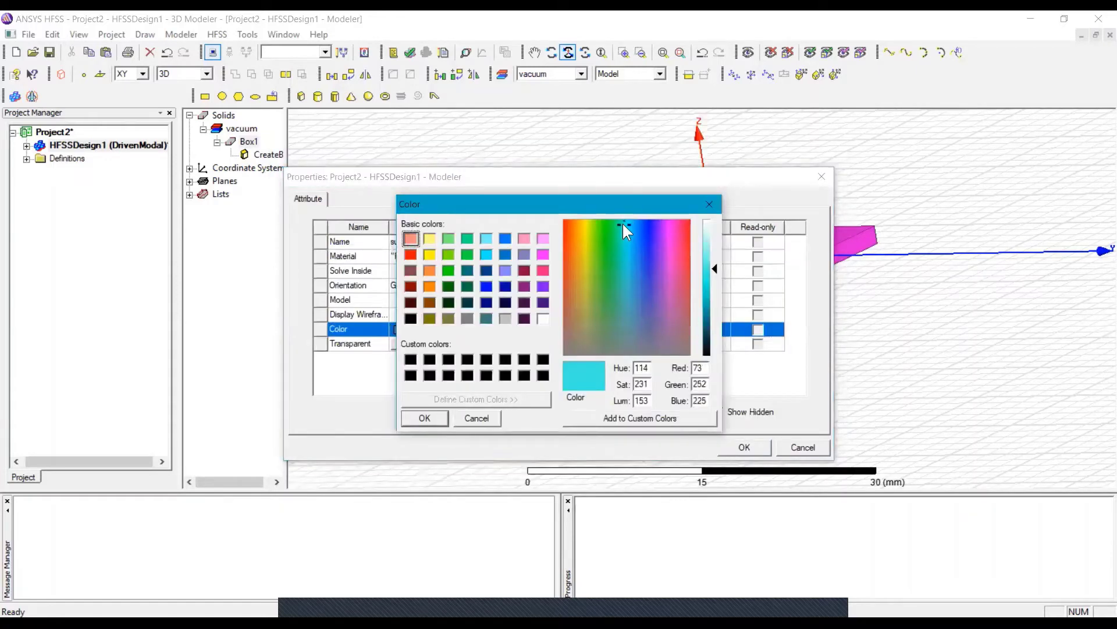
pyautogui.click(425, 419)
# Set the transparency of sub1 to 0.81, apply the attributes and deselect the box
pyautogui.click(456, 343)
pyautogui.click(456, 343)
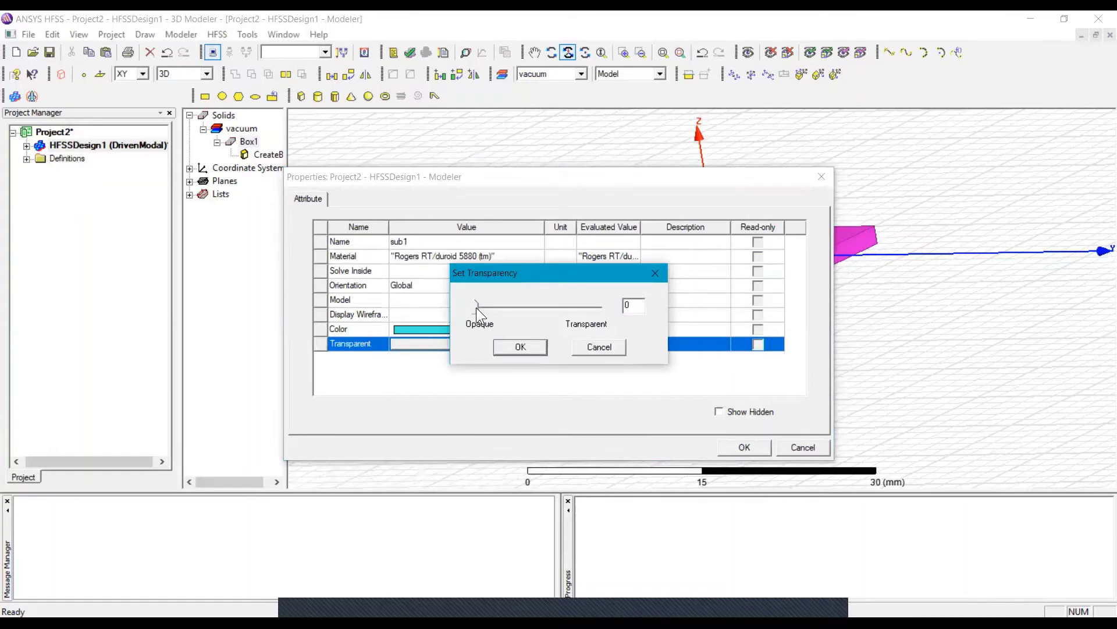
pyautogui.moveTo(476, 307); pyautogui.dragTo(570, 319)
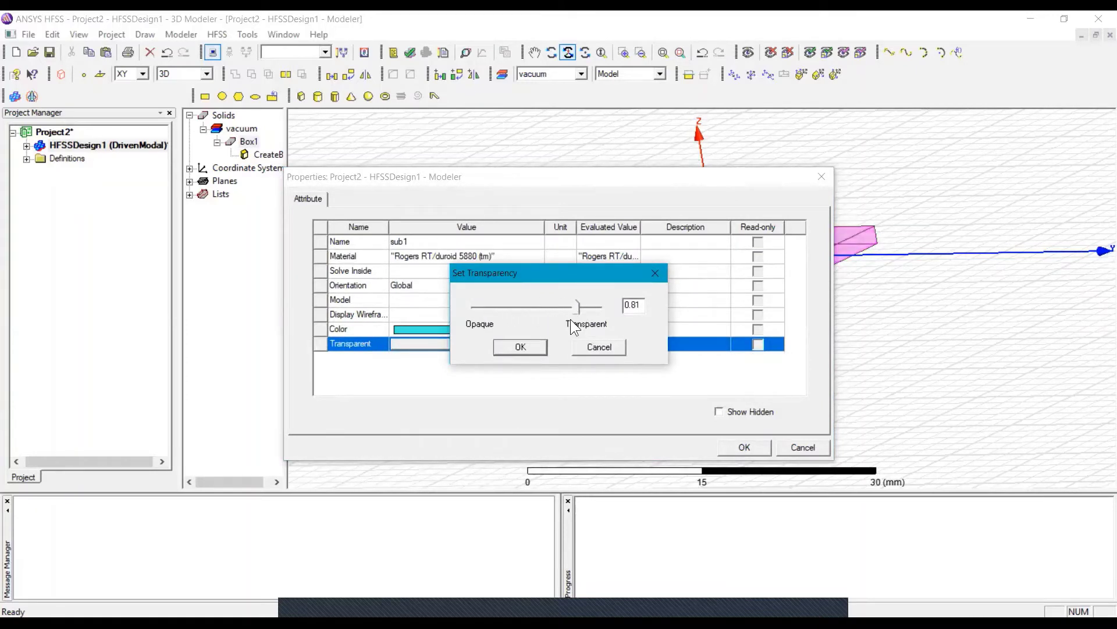
pyautogui.click(530, 345)
pyautogui.click(729, 446)
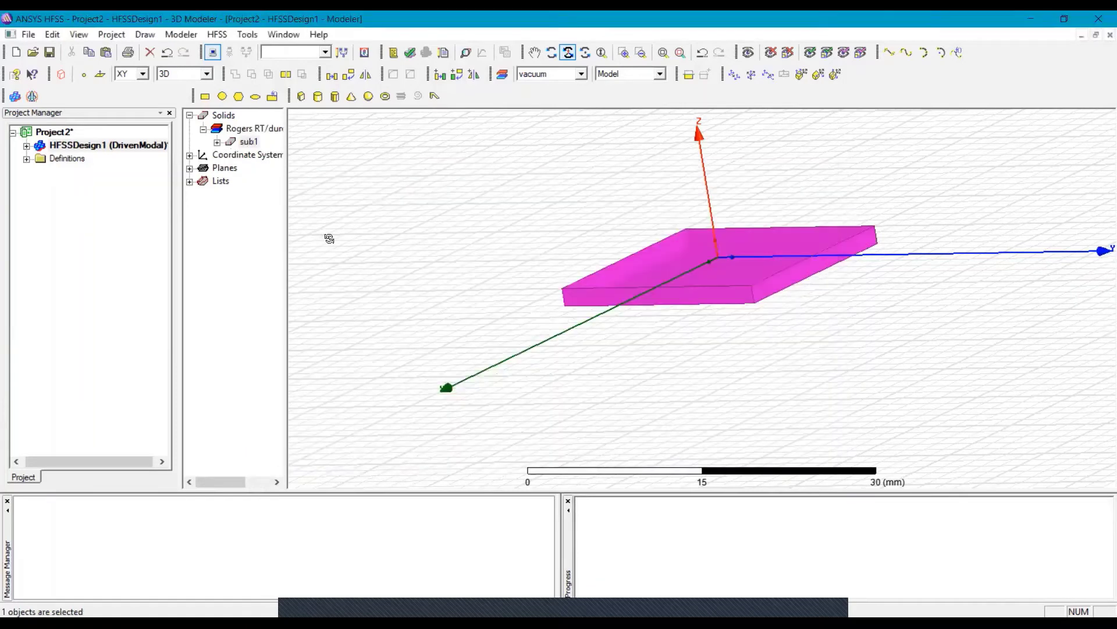
pyautogui.press('Escape')
pyautogui.click(452, 231)
# Draw a 20 mm by 4 mm rectangle in the XY plane on top of sub1, starting at -10, -2, 0 mm
pyautogui.click(568, 52)
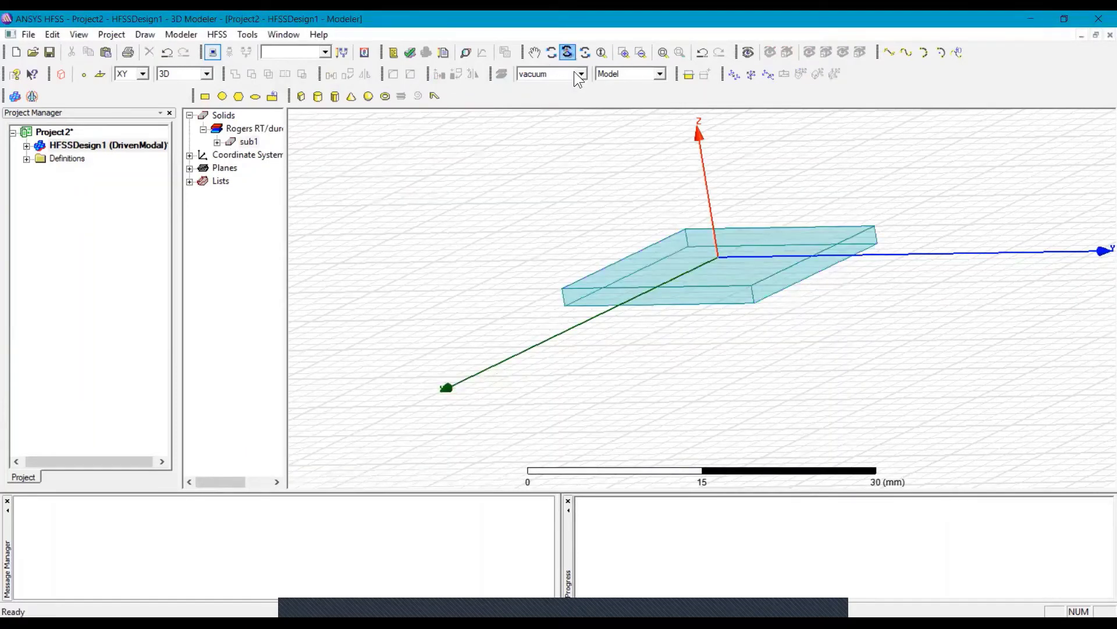
pyautogui.moveTo(701, 295); pyautogui.dragTo(768, 320)
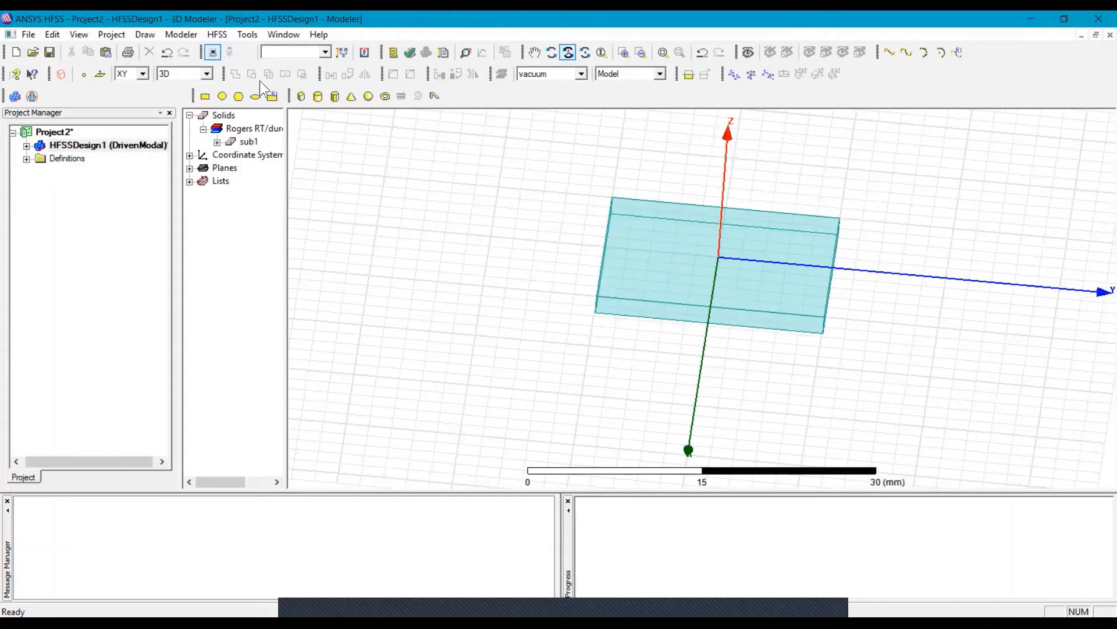
pyautogui.click(207, 98)
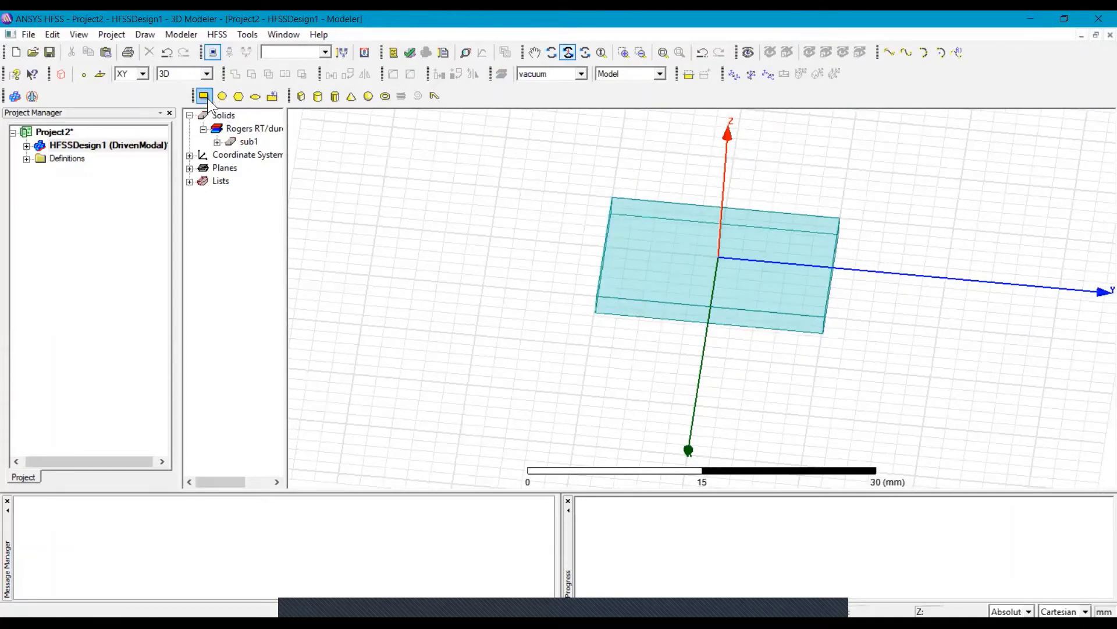
pyautogui.click(702, 208)
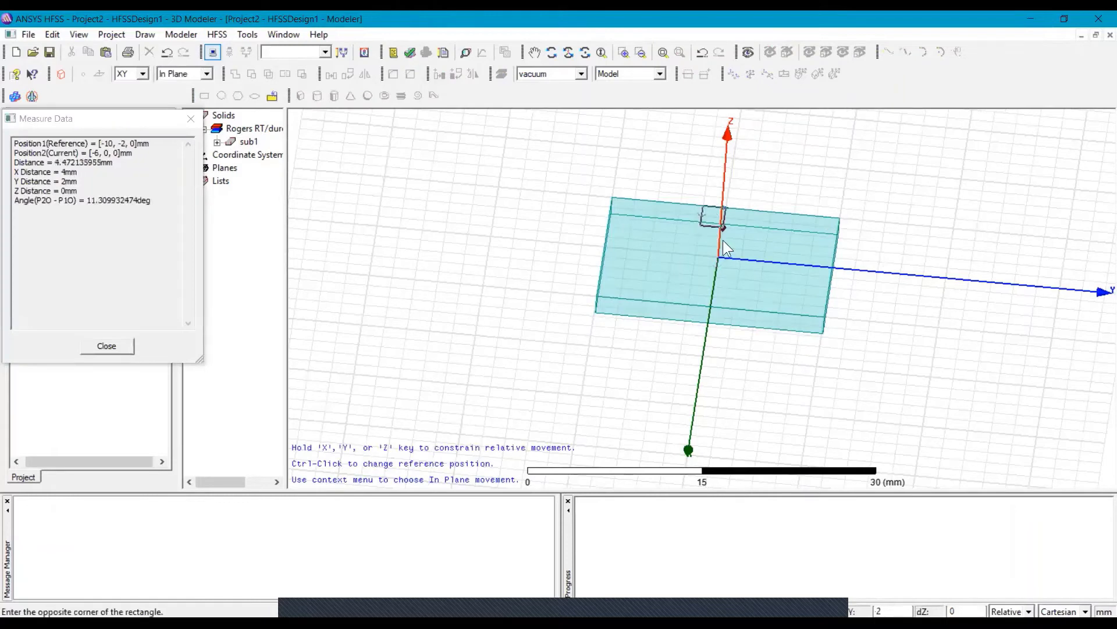
pyautogui.click(735, 305)
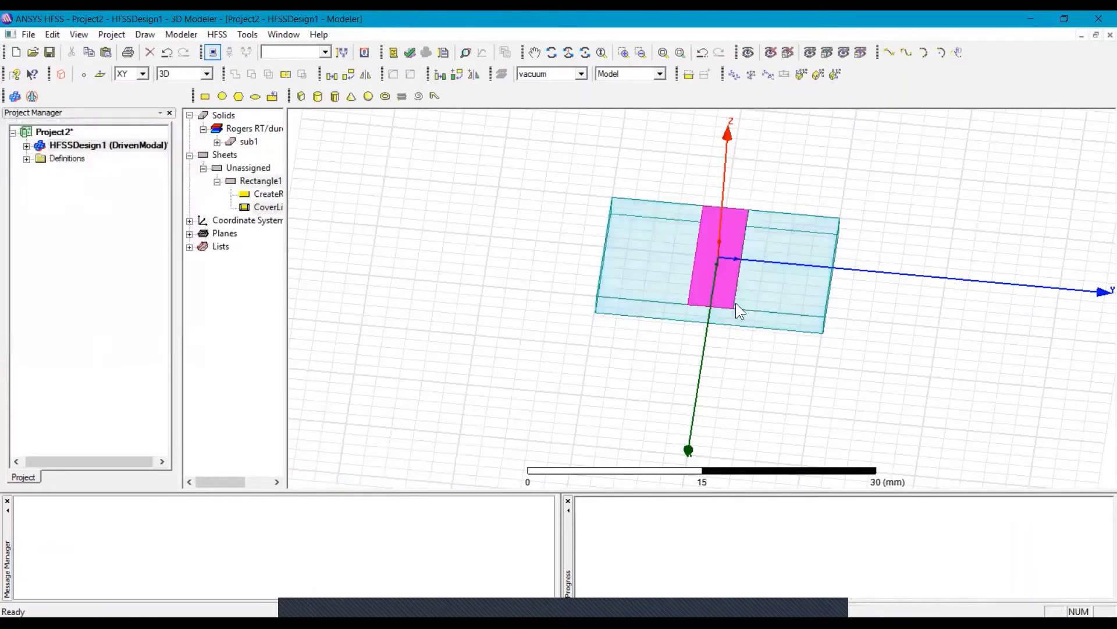
# Set the rectangle's YSize to the variable w in its creation properties
pyautogui.click(261, 194)
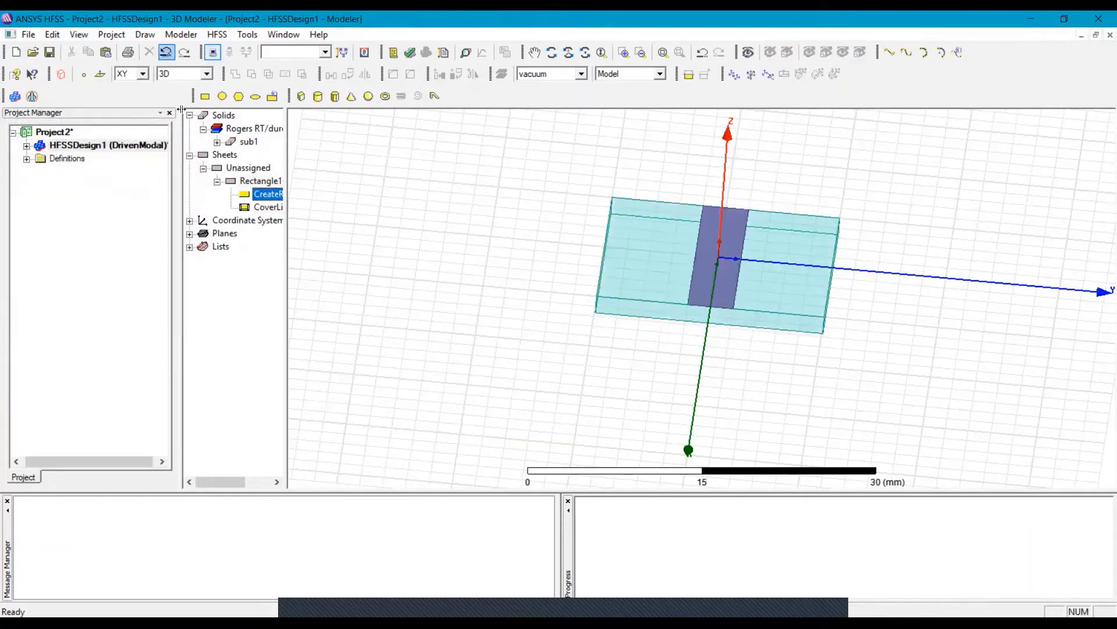
pyautogui.doubleClick(265, 194)
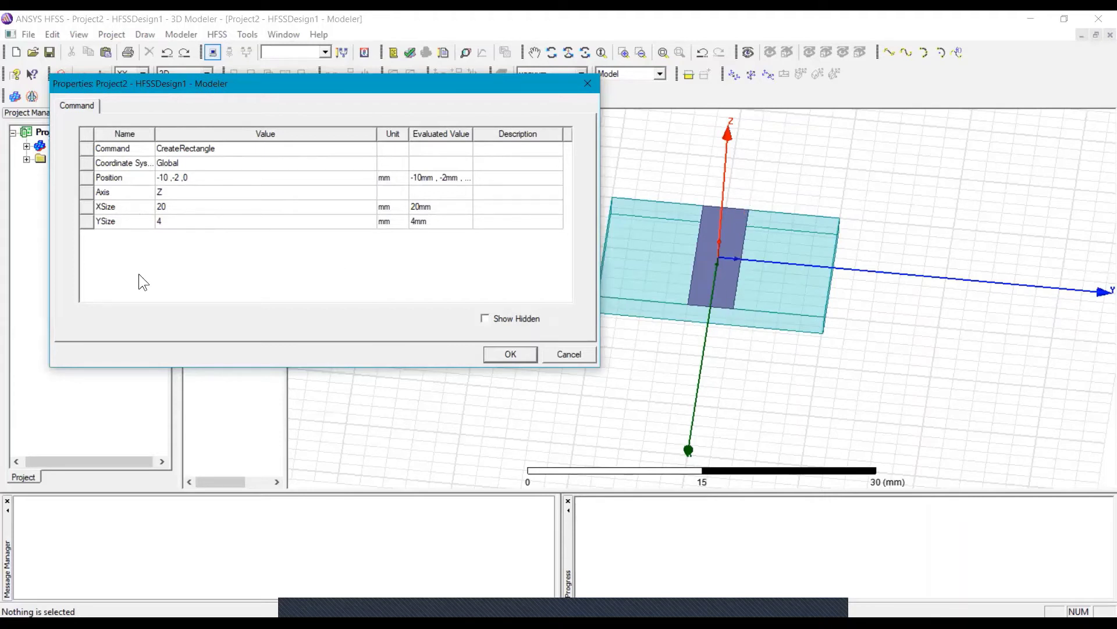
pyautogui.click(182, 206)
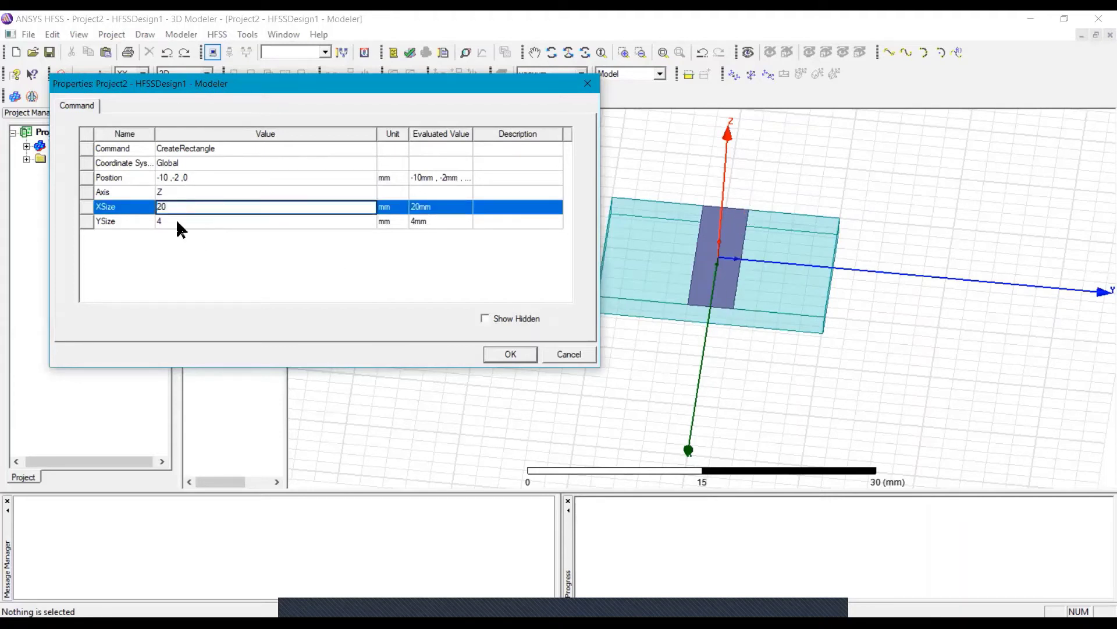
pyautogui.click(177, 221)
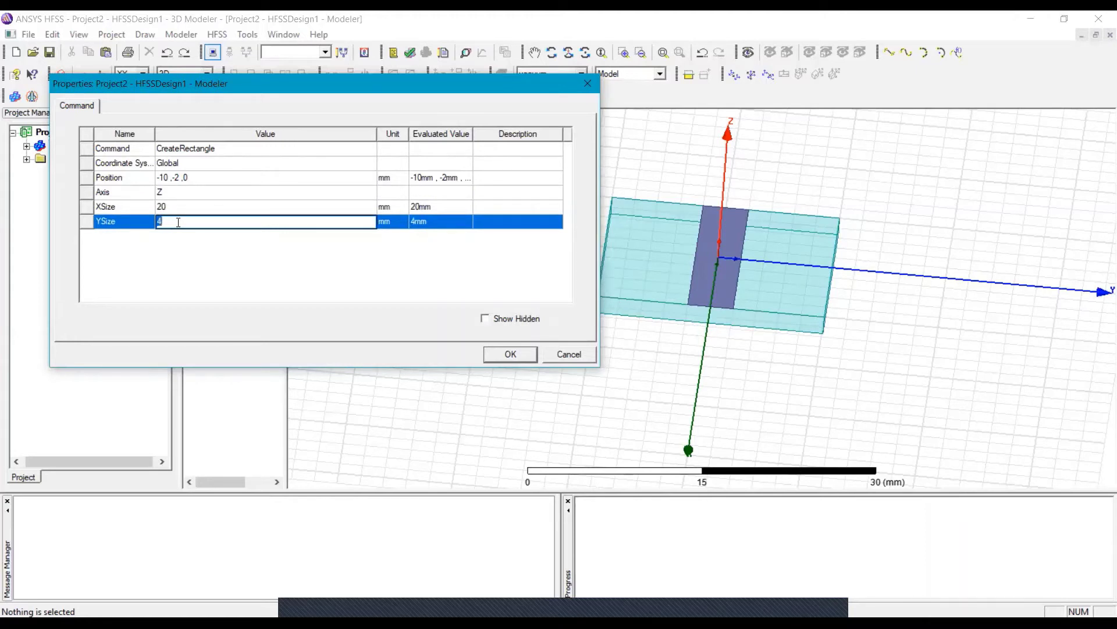
pyautogui.write('w')
pyautogui.click(336, 269)
pyautogui.click(180, 218)
pyautogui.click(441, 221)
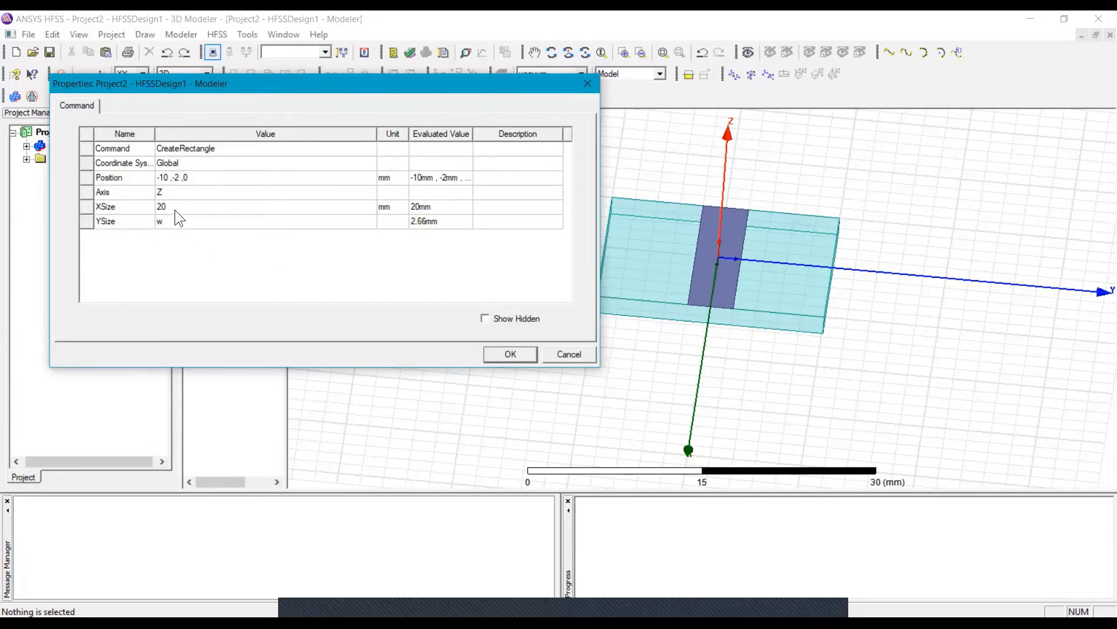
# Set the rectangle's position to -10mm, -w/2, 0mm and apply its creation properties
pyautogui.click(164, 181)
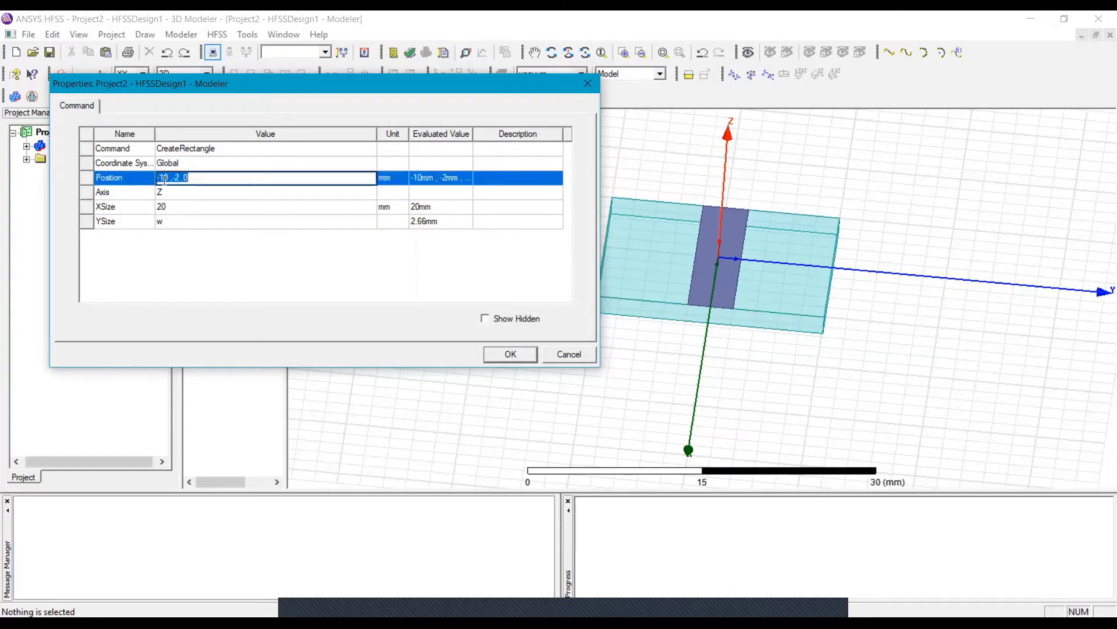
pyautogui.click(163, 177)
pyautogui.doubleClick(176, 178)
pyautogui.write('w/2')
pyautogui.press('Return')
pyautogui.click(506, 358)
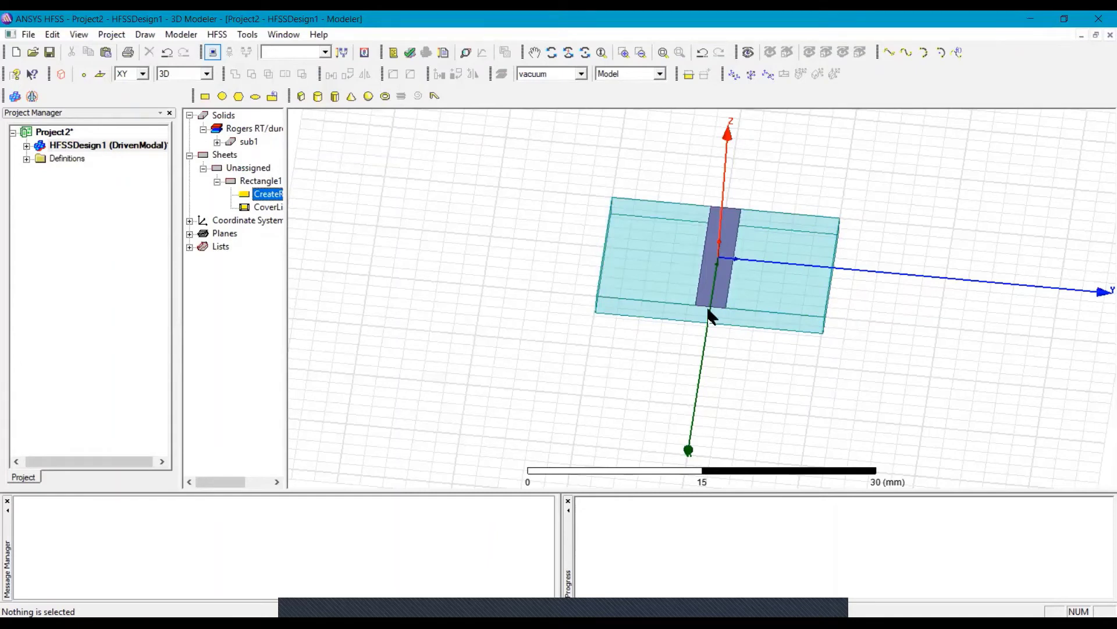
# Draw a 20 by 20 by 1 mm box on top of sub1, starting at -10, -10, 0 mm
pyautogui.click(568, 51)
pyautogui.moveTo(729, 280); pyautogui.dragTo(689, 271)
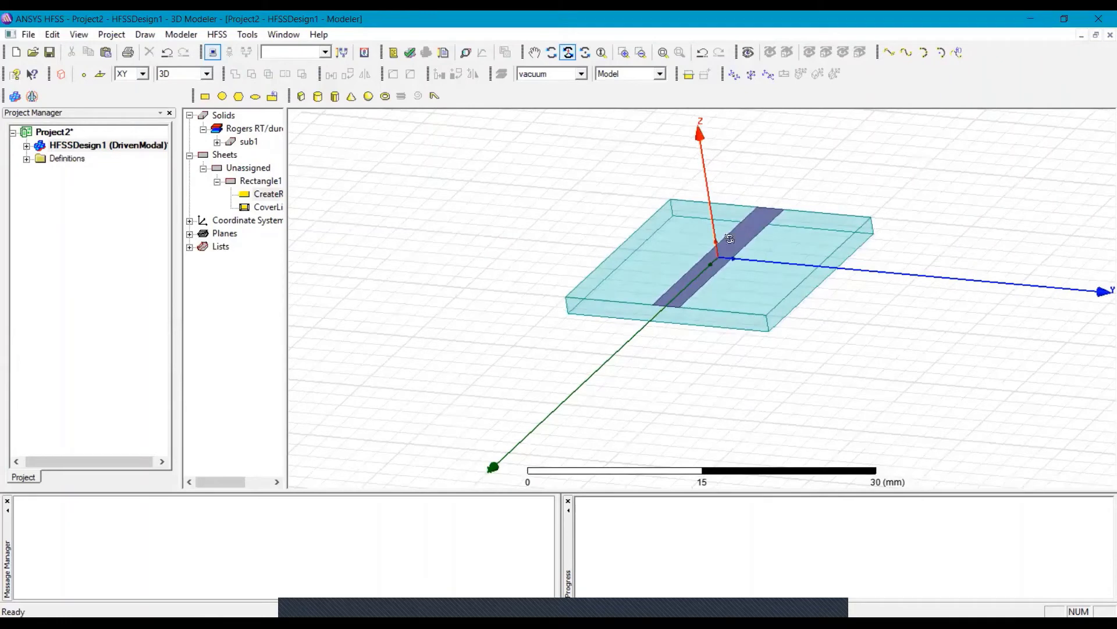
pyautogui.scroll(3, 730, 239)
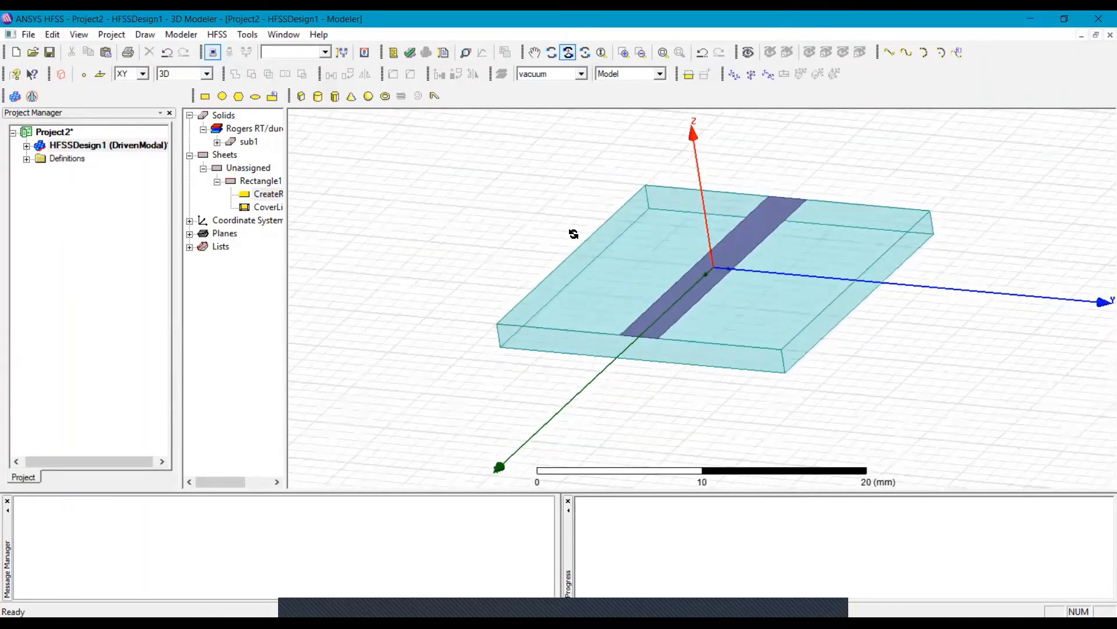
pyautogui.press('Escape')
pyautogui.click(744, 360)
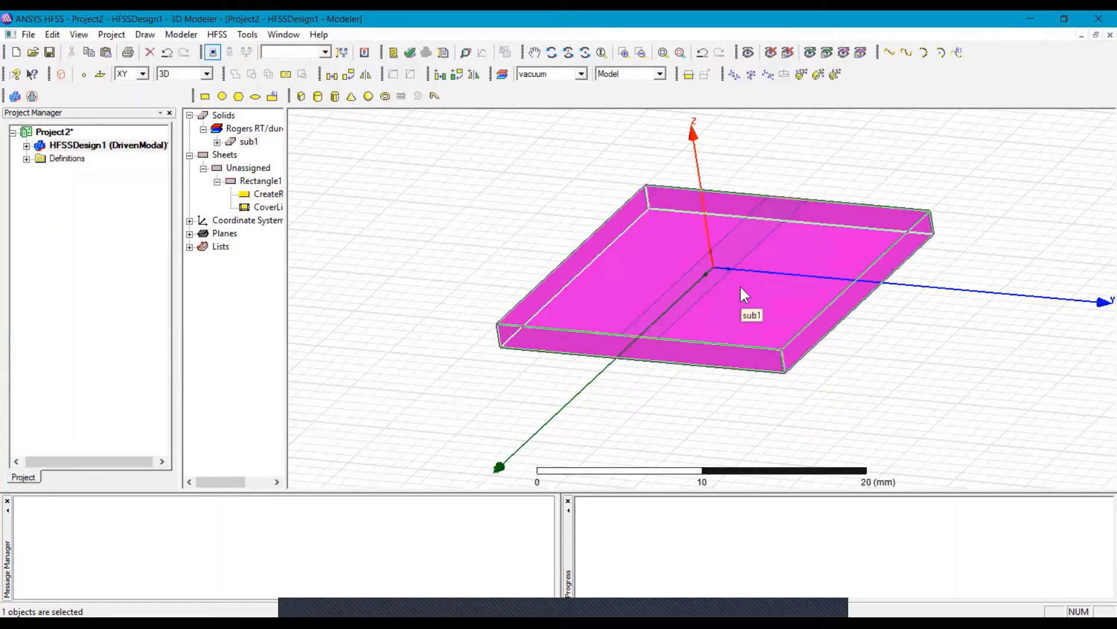
pyautogui.click(731, 268)
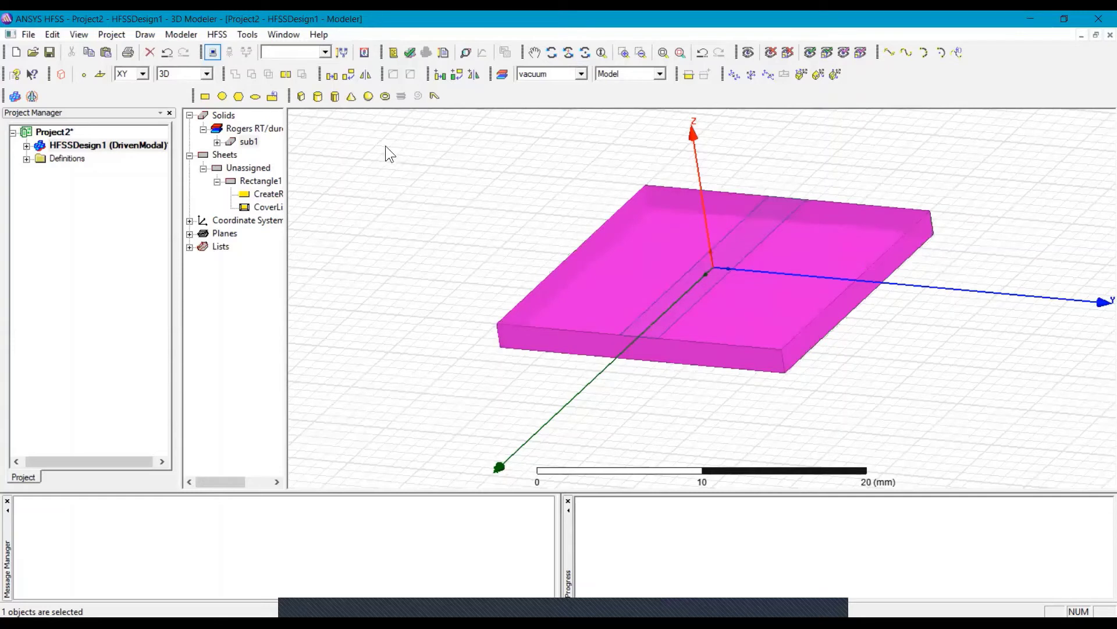
pyautogui.click(301, 95)
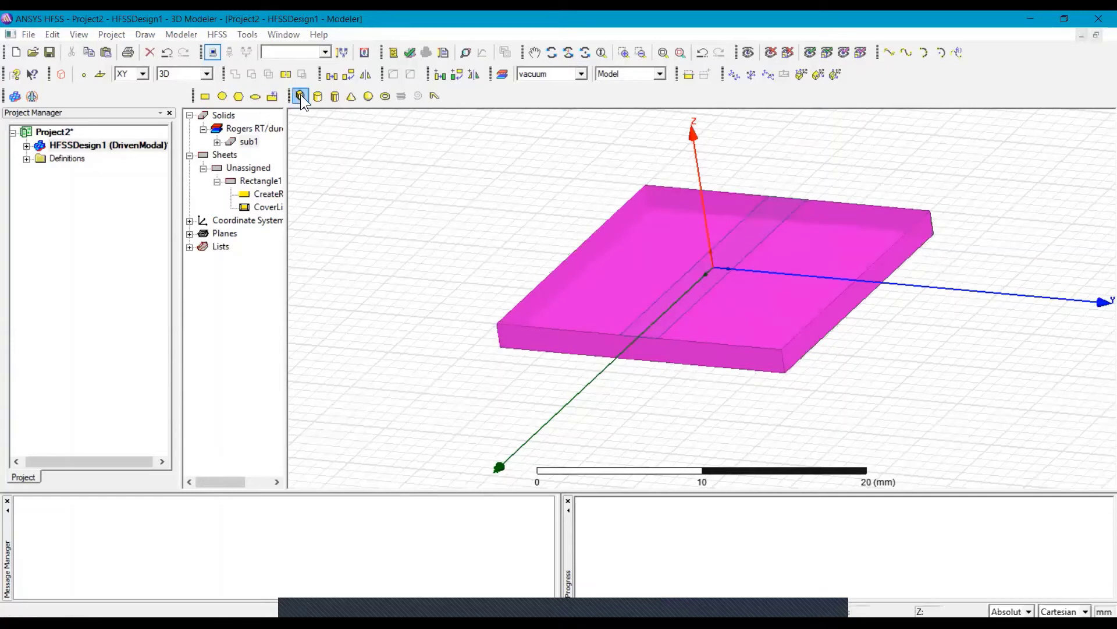
pyautogui.click(669, 222)
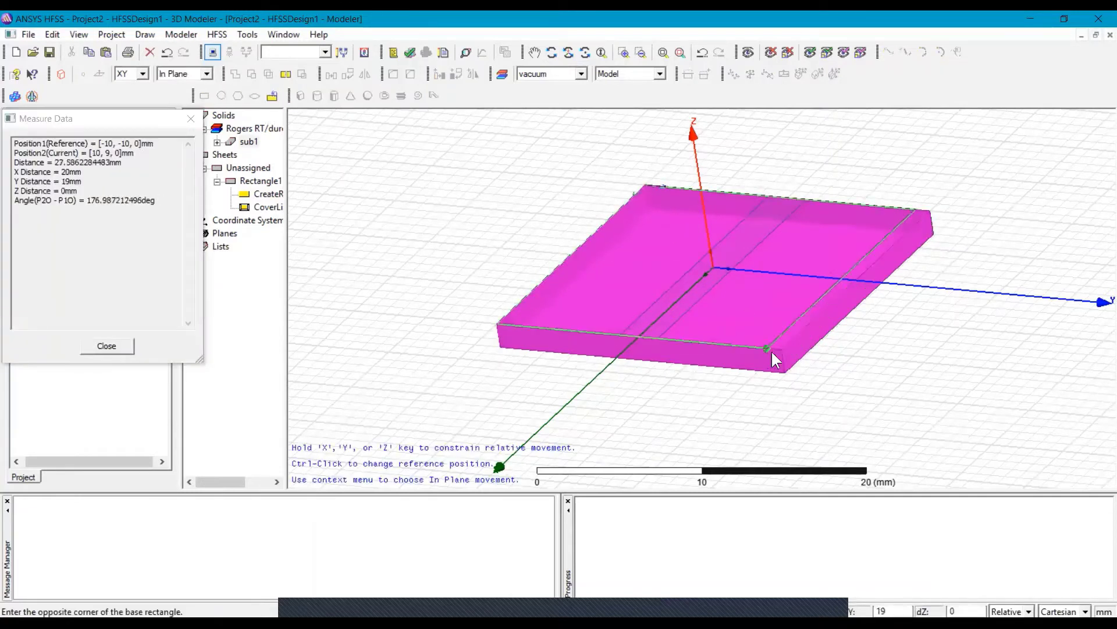
pyautogui.click(780, 345)
pyautogui.click(778, 344)
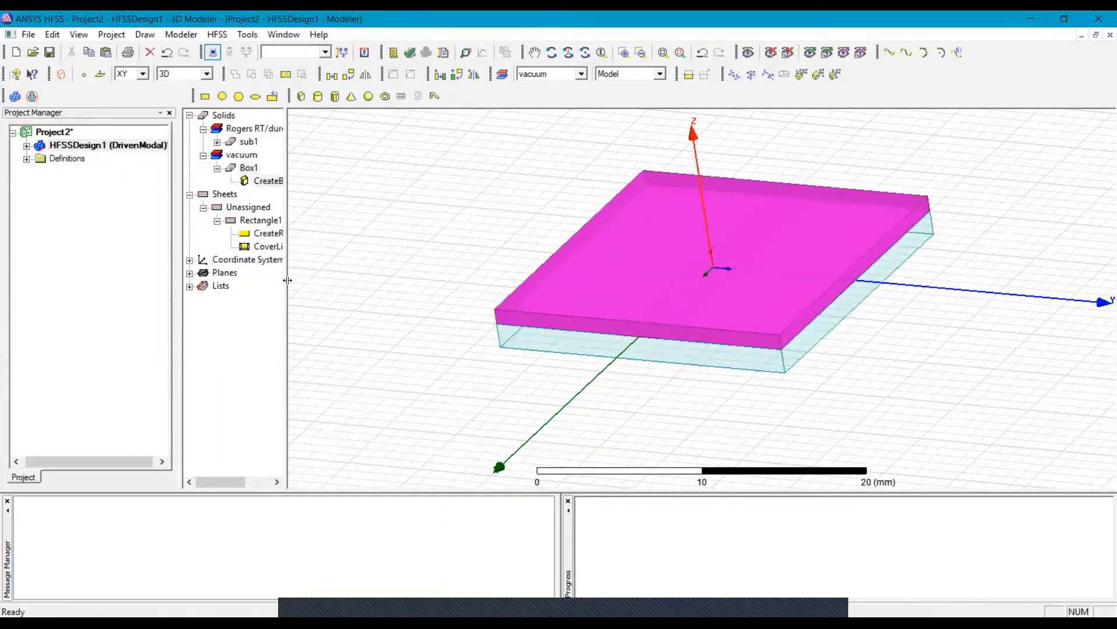
pyautogui.moveTo(291, 280); pyautogui.dragTo(325, 279)
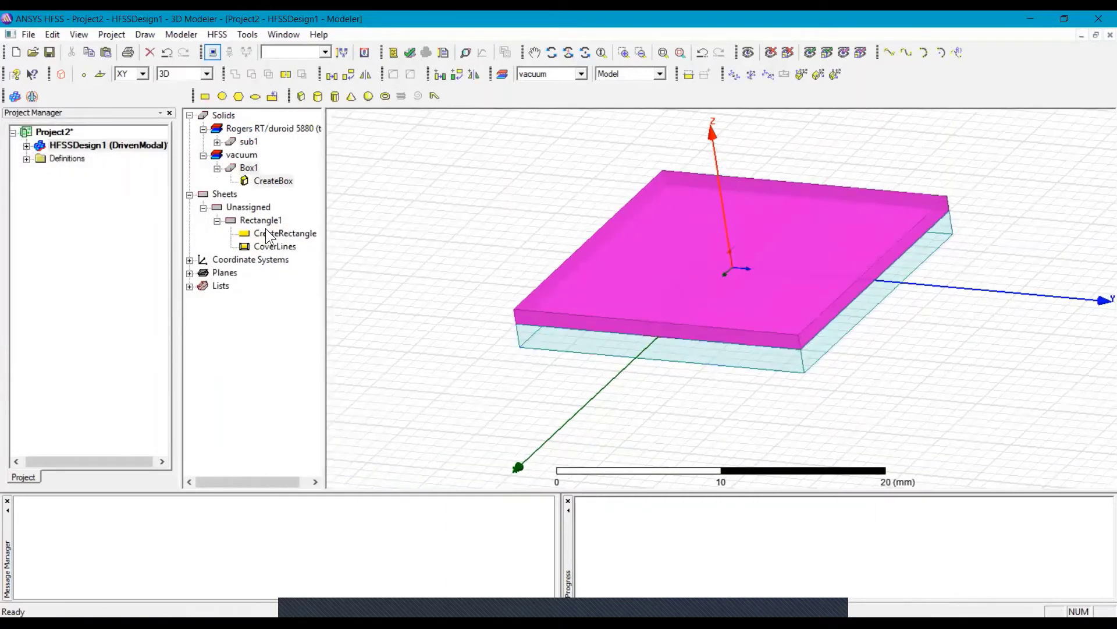
pyautogui.click(277, 234)
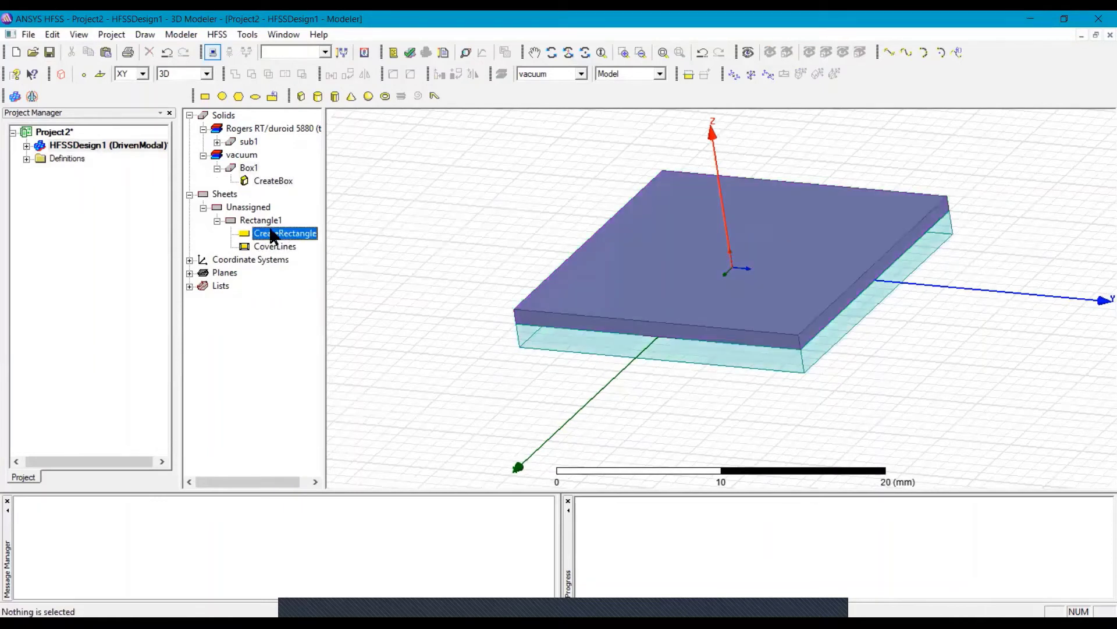
pyautogui.doubleClick(273, 234)
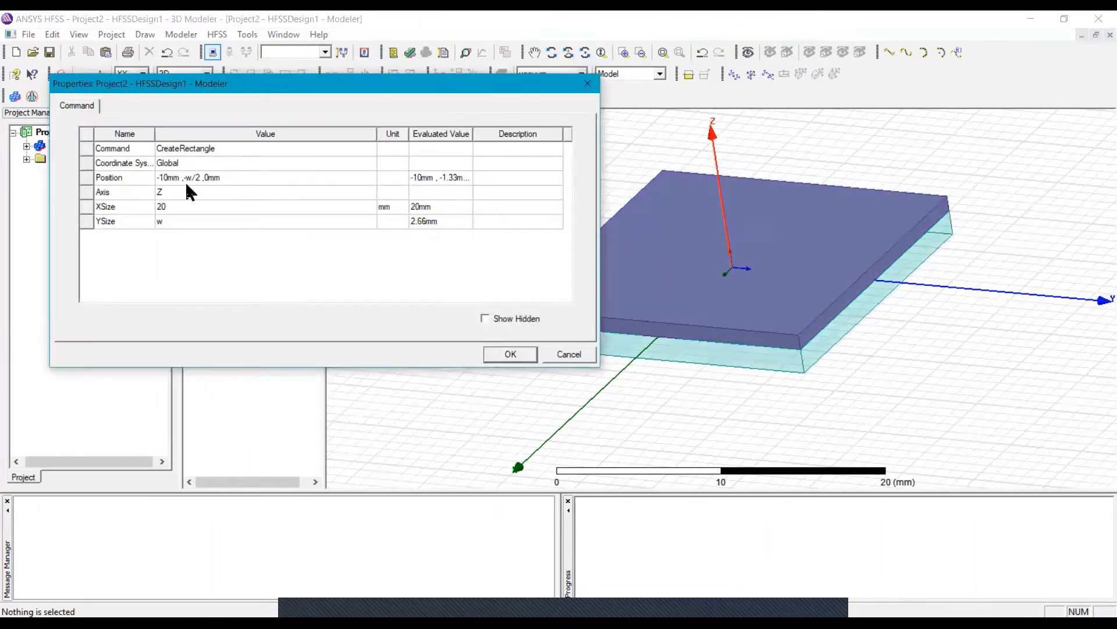
pyautogui.click(173, 221)
pyautogui.click(173, 221)
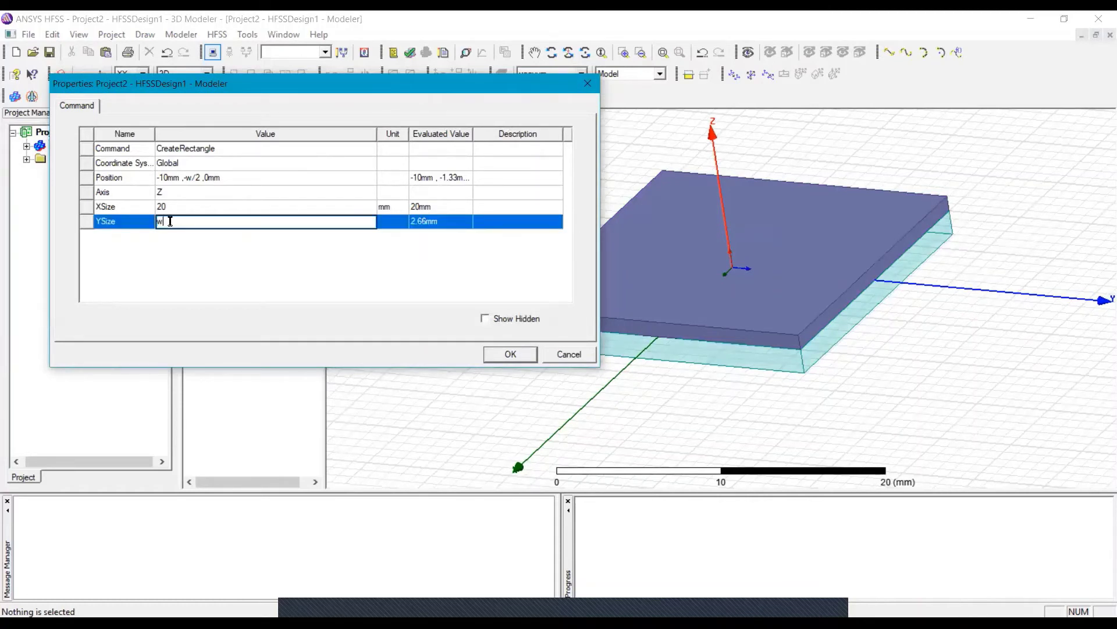
pyautogui.moveTo(169, 221); pyautogui.dragTo(155, 221)
pyautogui.write('h/')
pyautogui.click(590, 355)
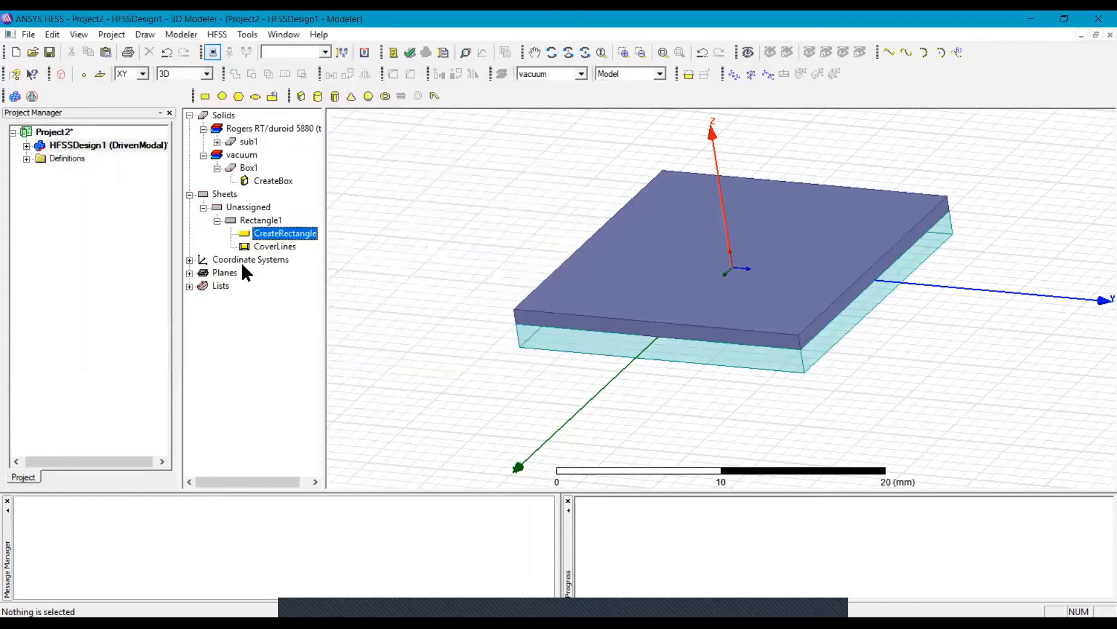
# Set the upper box's ZSize to h/2 in its creation properties
pyautogui.doubleClick(261, 180)
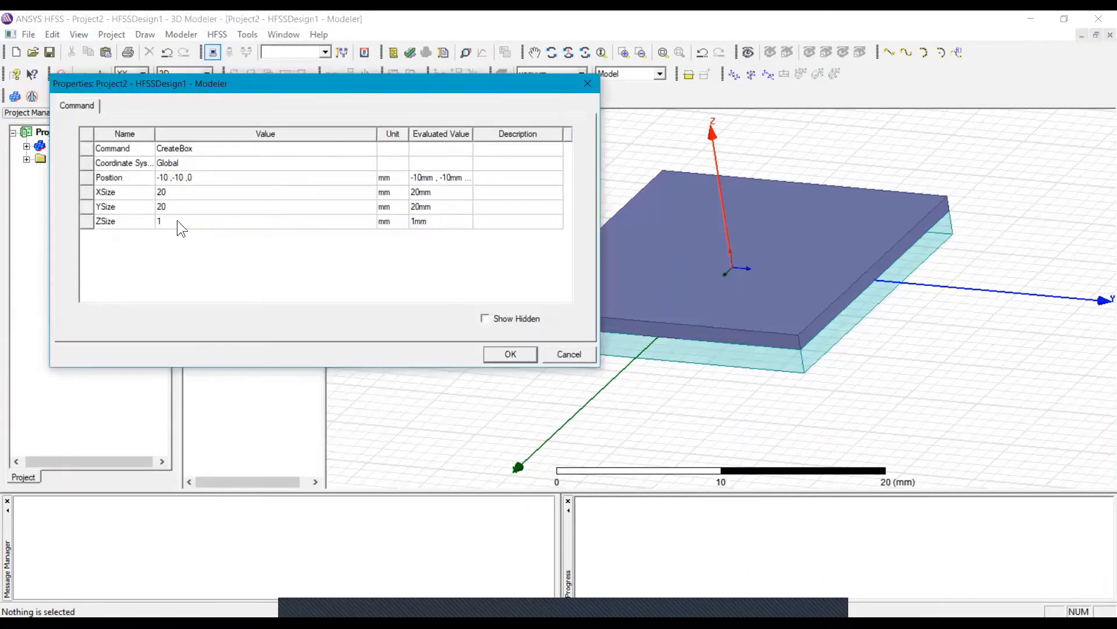
pyautogui.click(177, 220)
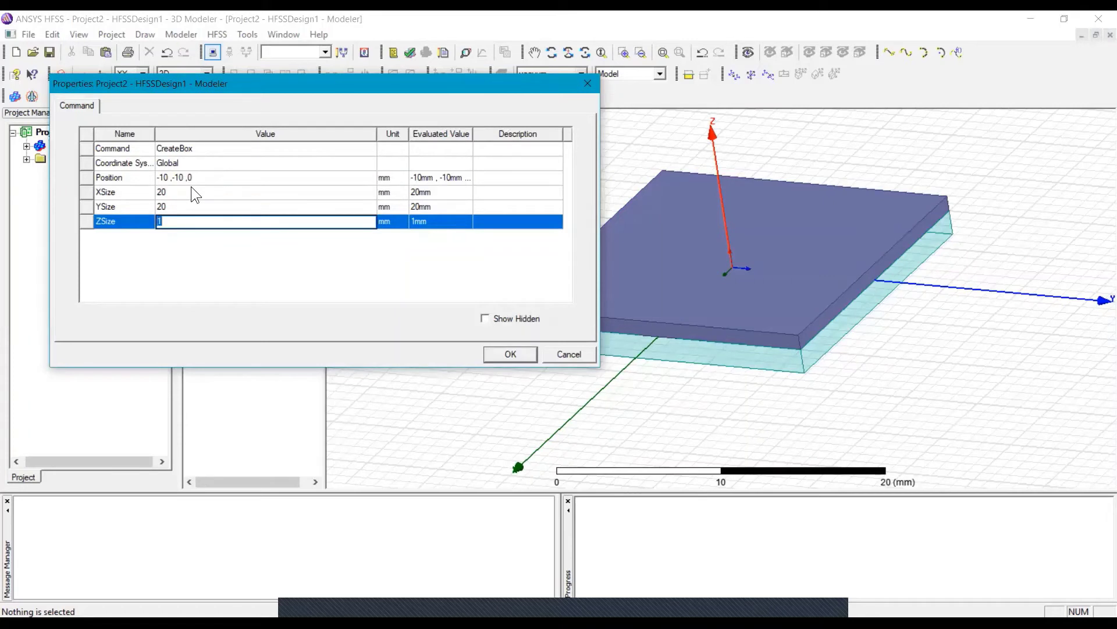
pyautogui.write('h/2')
pyautogui.click(502, 355)
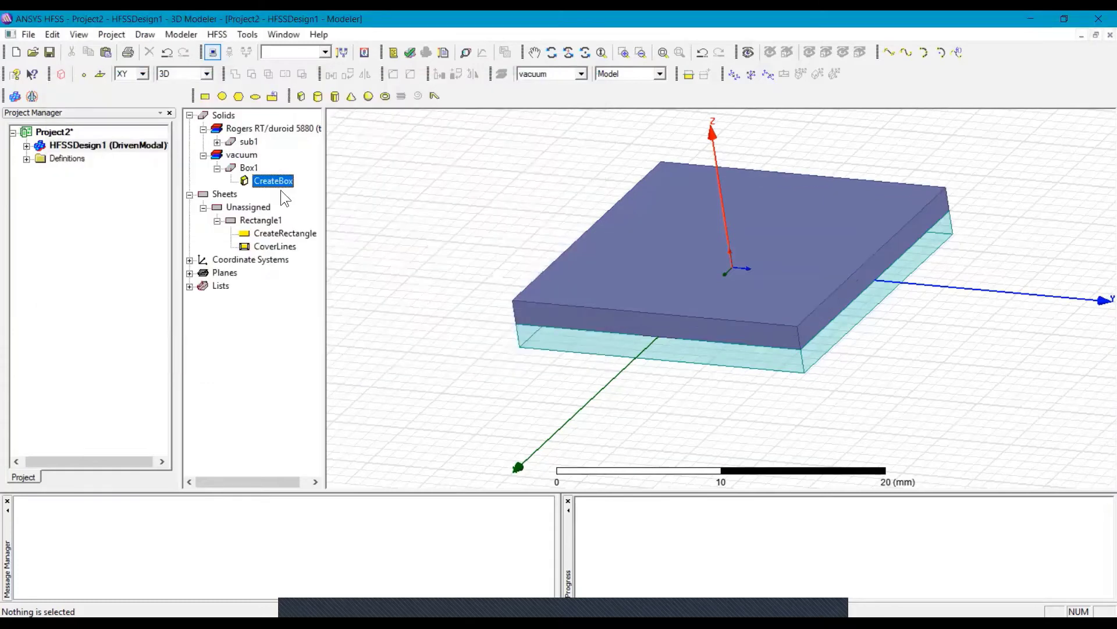
# Assign the material Rogers RT/duroid 5880 (tm) to the upper box in its attributes
pyautogui.click(249, 168)
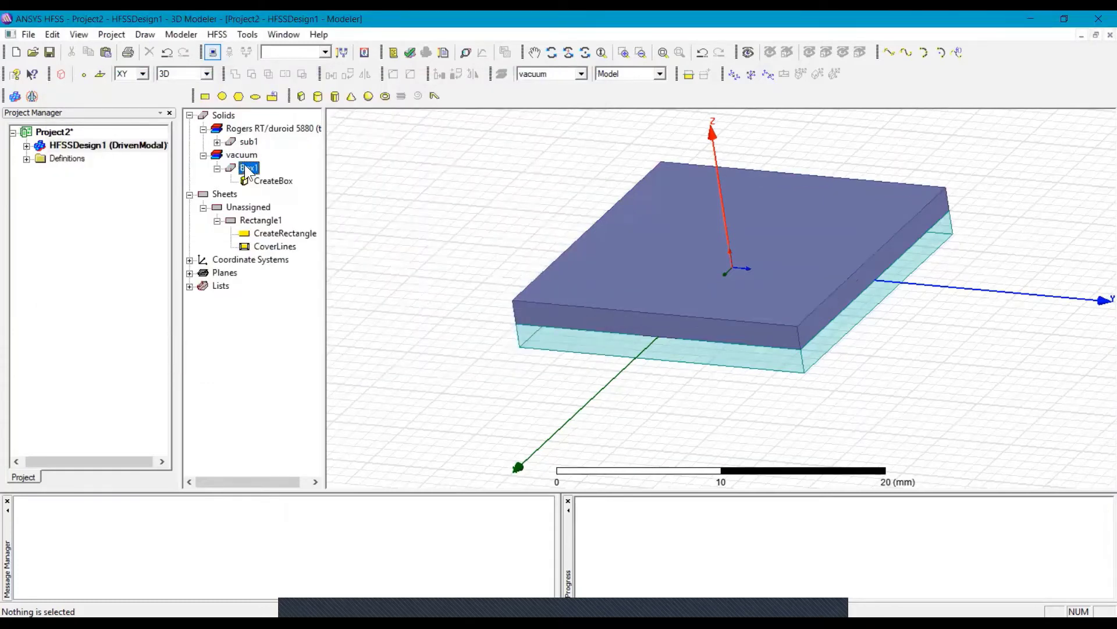
pyautogui.doubleClick(249, 169)
pyautogui.click(186, 163)
pyautogui.click(186, 163)
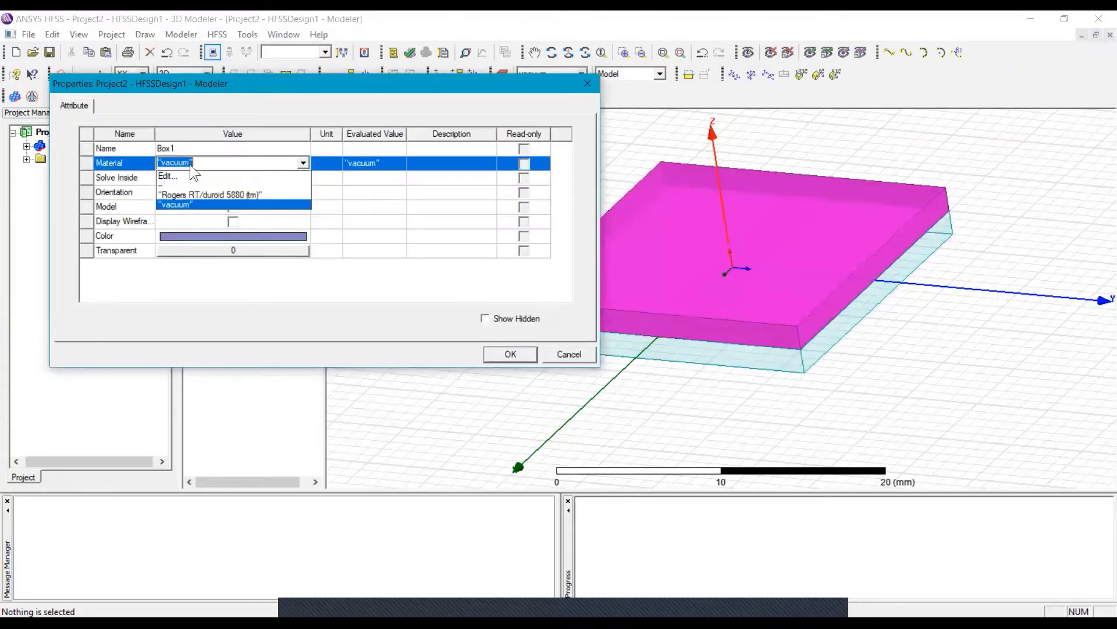
pyautogui.click(190, 195)
# Change the upper box's display color to light blue, set its transparency to 0.79 and apply the attributes
pyautogui.click(204, 236)
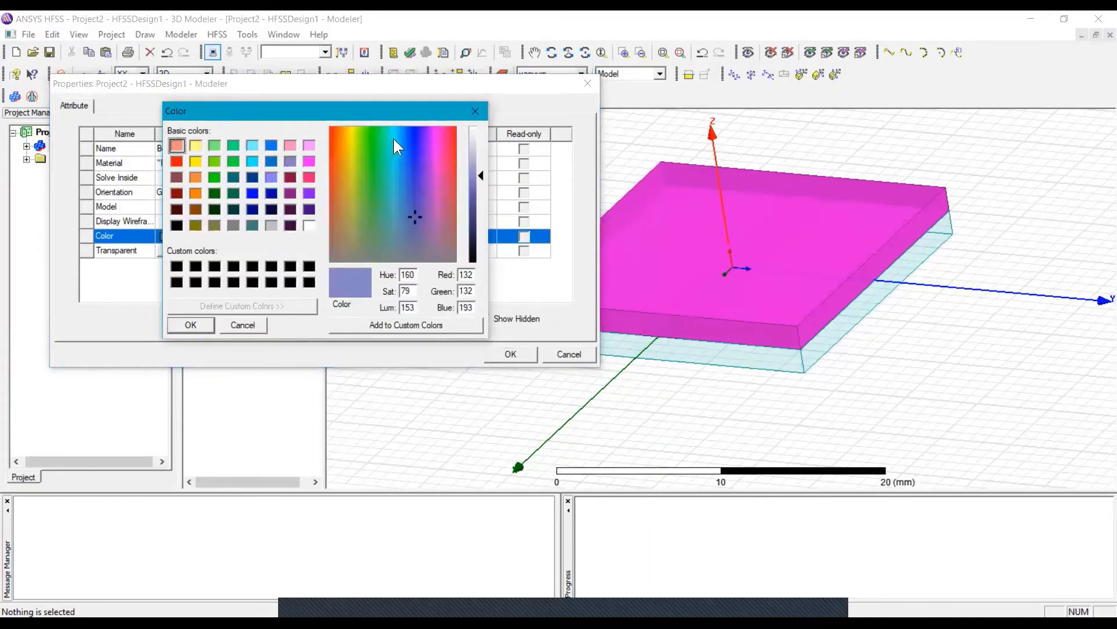
pyautogui.click(395, 139)
pyautogui.click(196, 324)
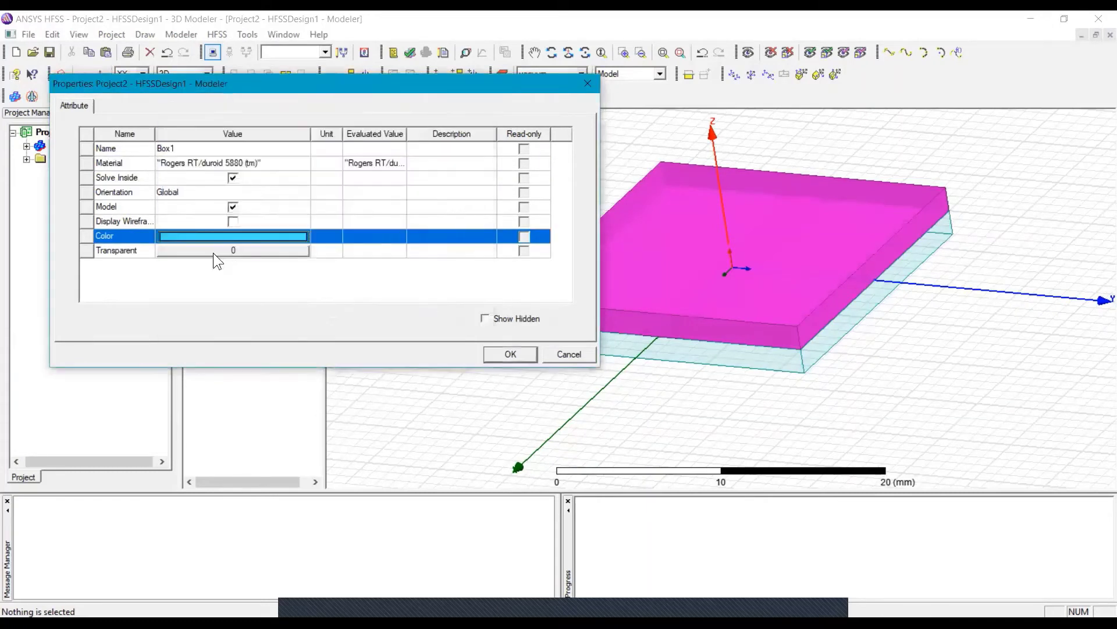
pyautogui.click(213, 253)
pyautogui.moveTo(241, 216); pyautogui.dragTo(341, 218)
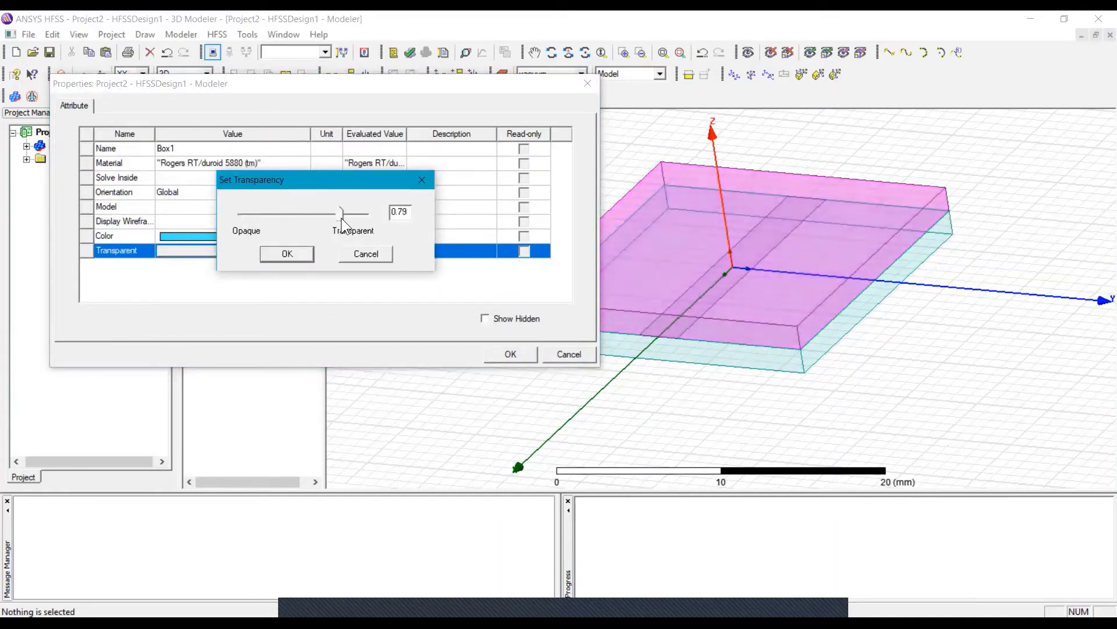
pyautogui.click(287, 255)
pyautogui.click(511, 354)
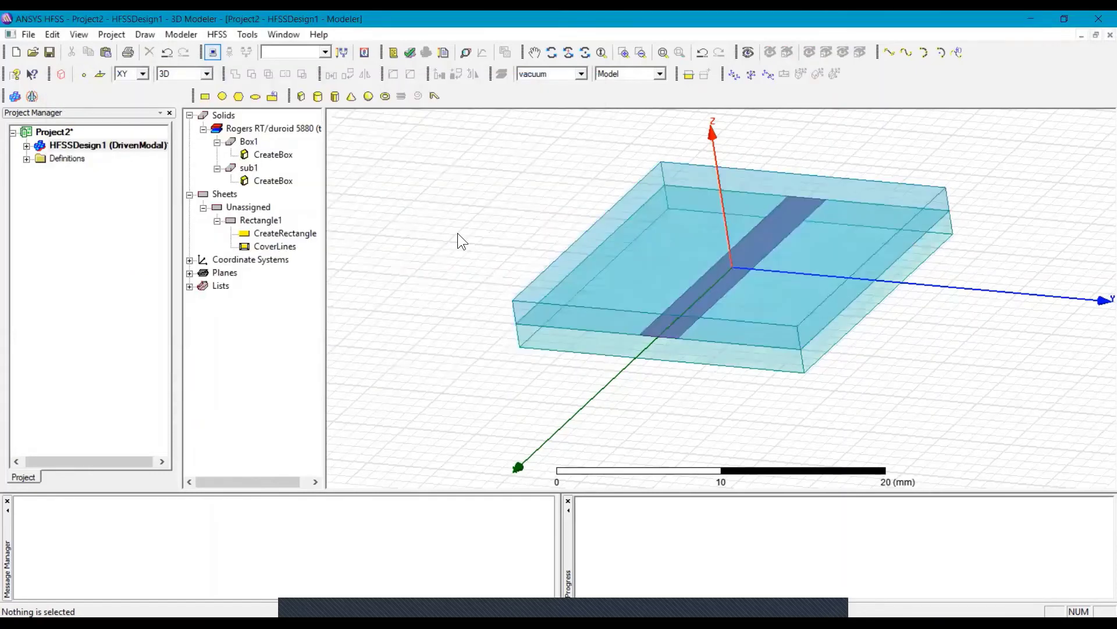
pyautogui.click(568, 51)
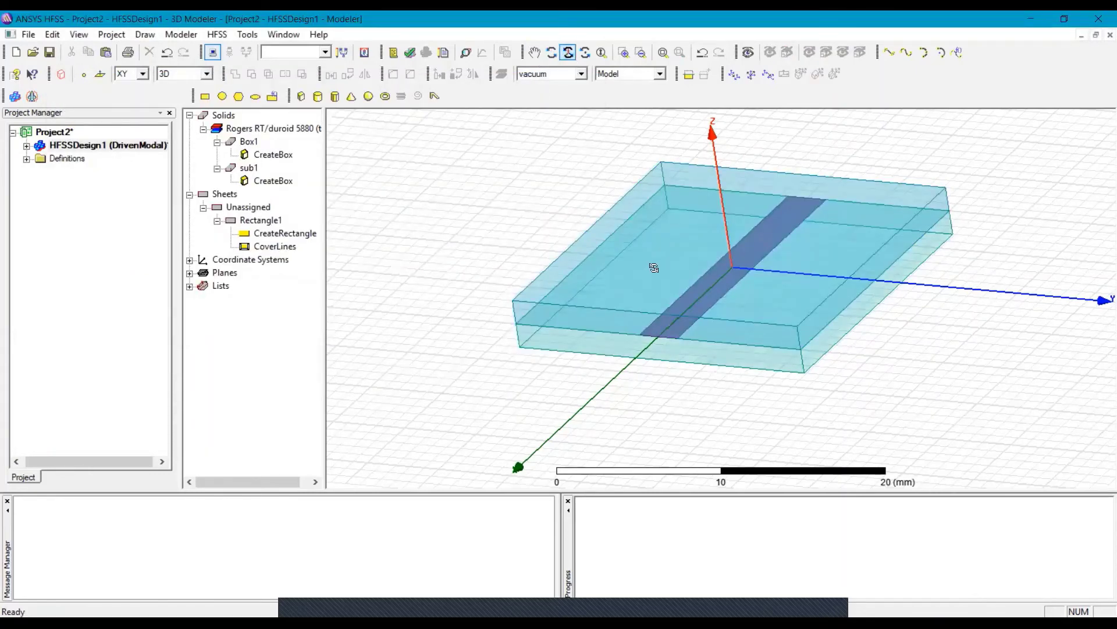
pyautogui.moveTo(653, 267); pyautogui.dragTo(696, 234)
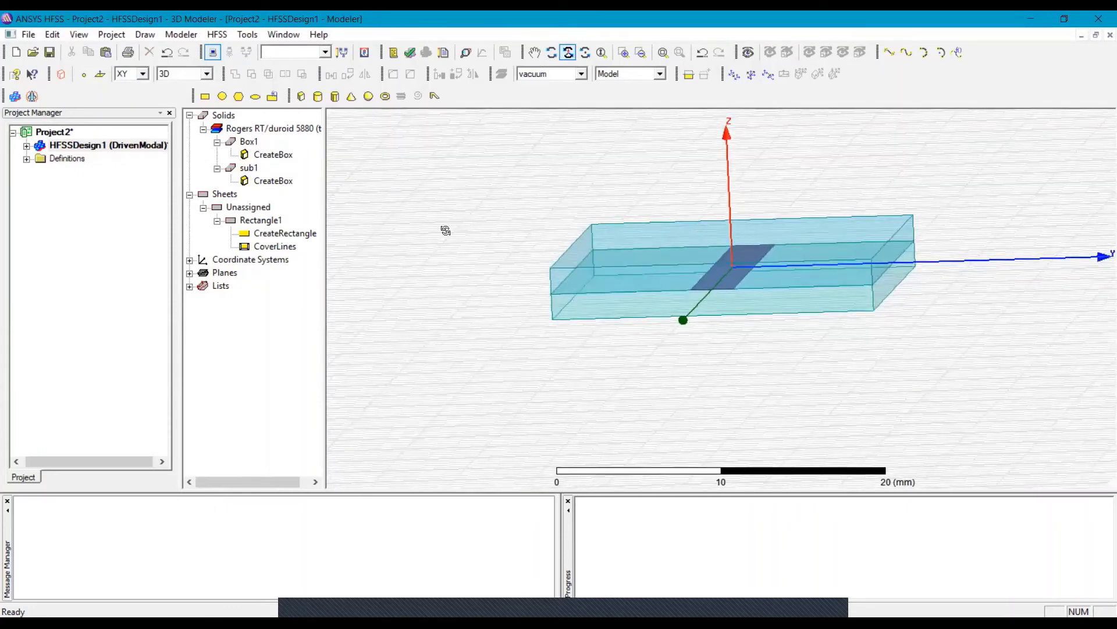
# Rename the upper box Box1 as sub2
pyautogui.click(250, 143)
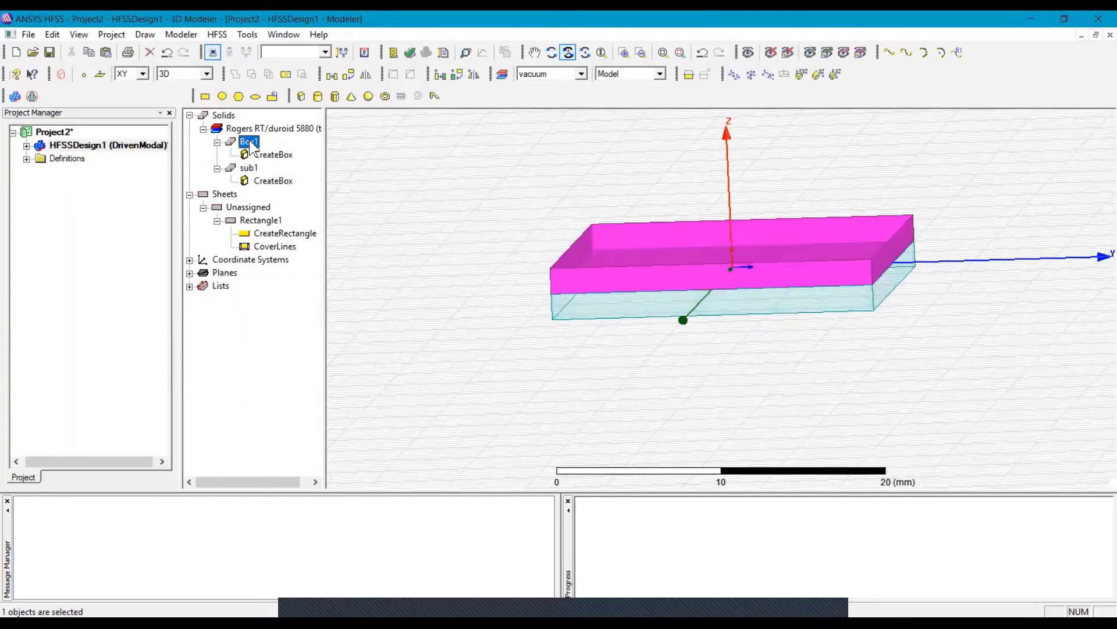
pyautogui.doubleClick(250, 142)
pyautogui.click(186, 149)
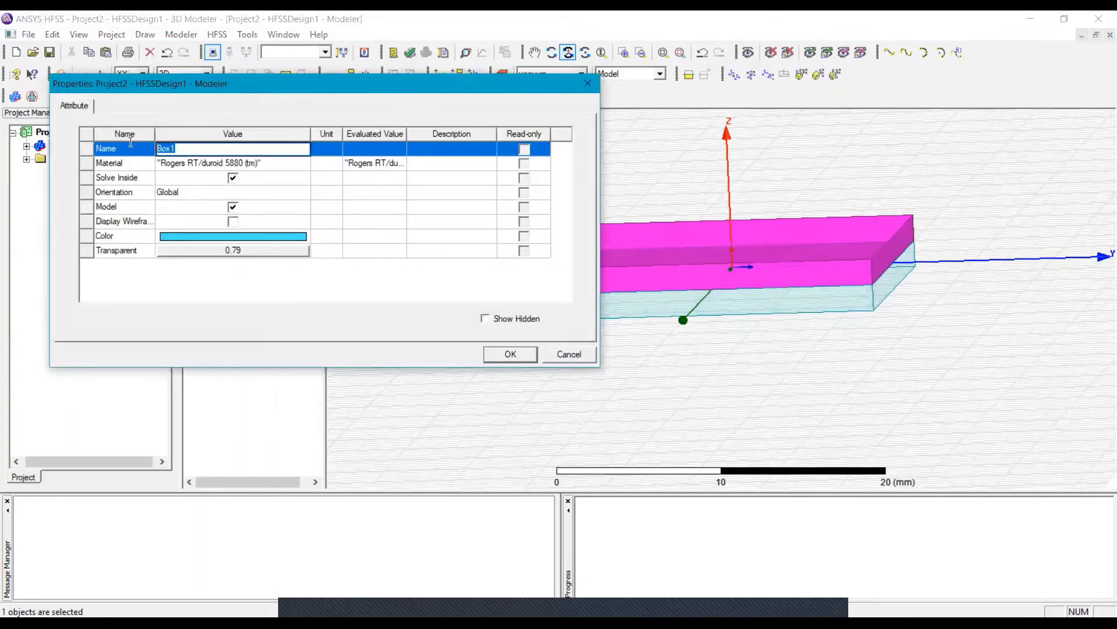
pyautogui.write('sub2')
pyautogui.click(511, 357)
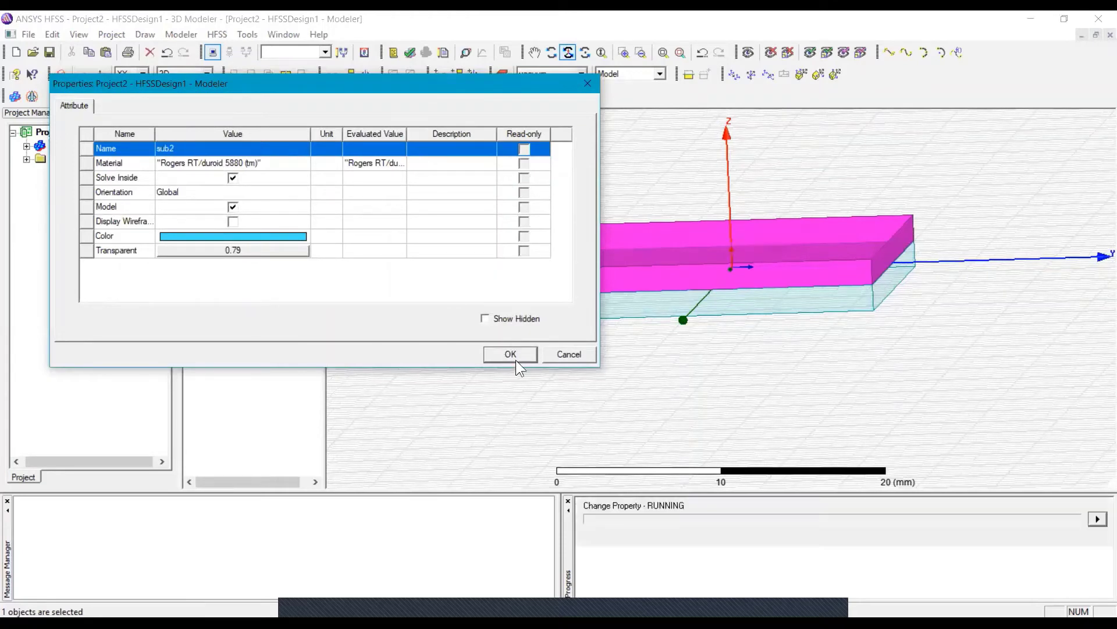
# Unite the sub1 and sub2 substrate boxes into one solid and clear the selection
pyautogui.click(249, 142)
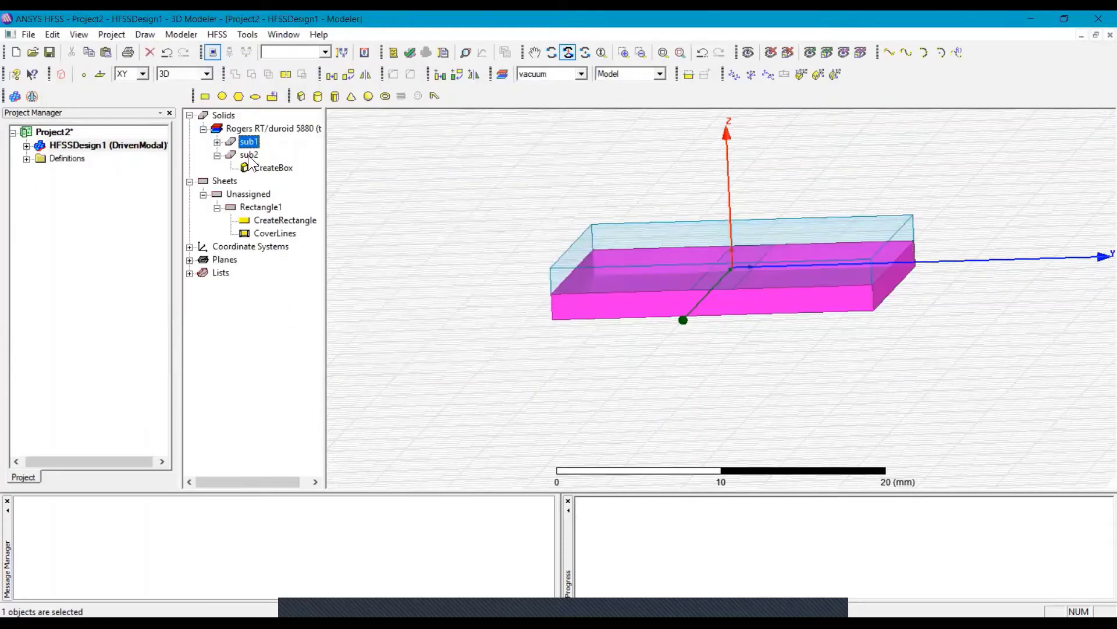
pyautogui.keyDown('ctrl'); pyautogui.click(249, 154); pyautogui.keyUp('ctrl')
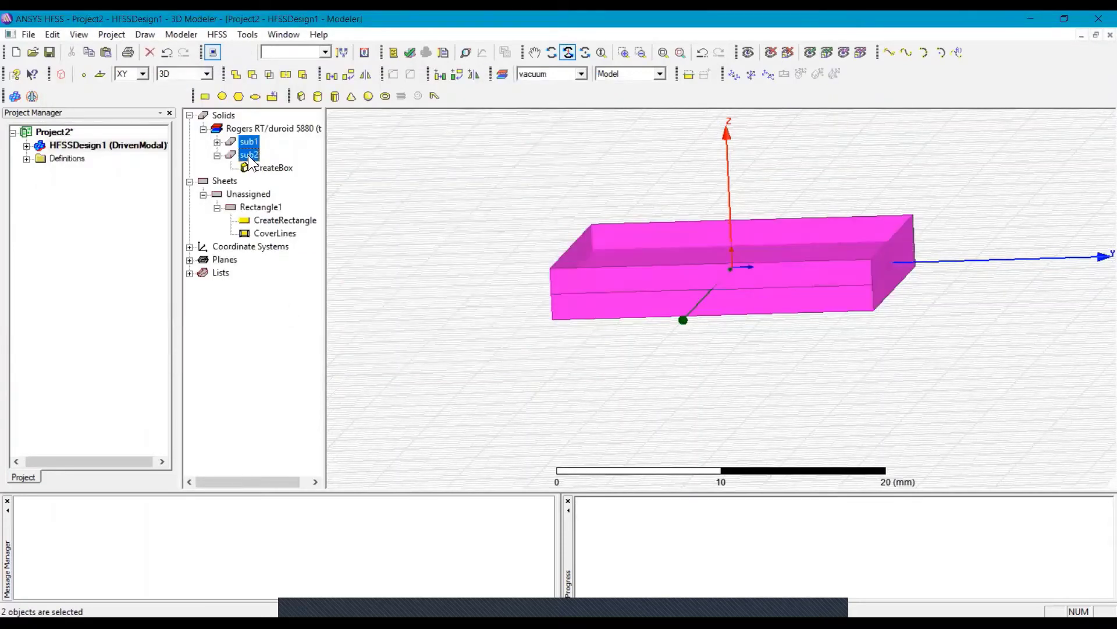
pyautogui.click(235, 74)
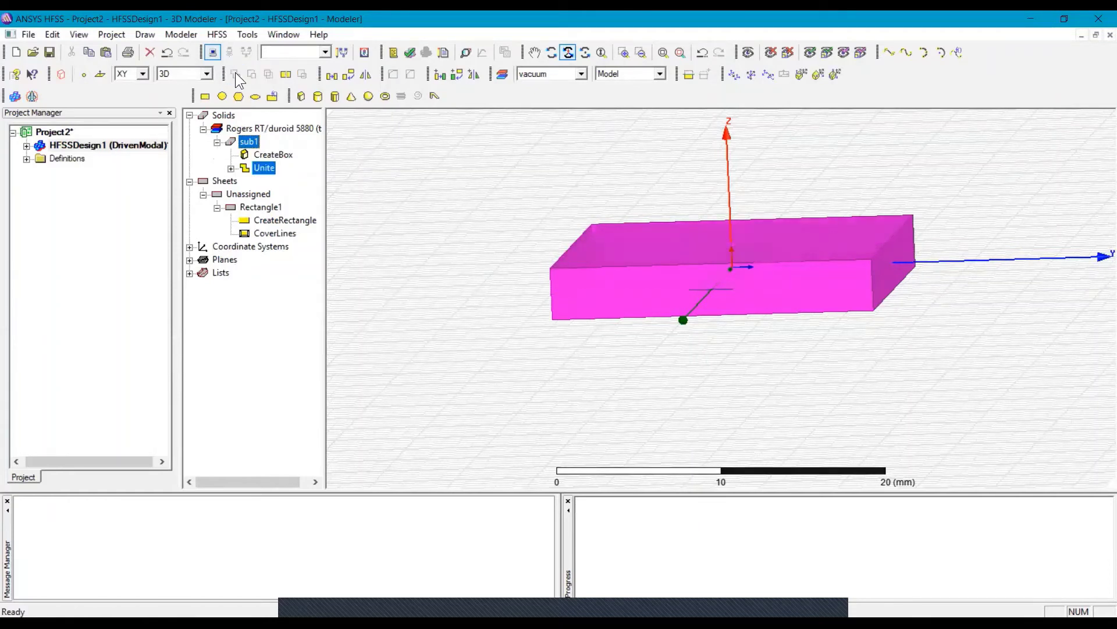
pyautogui.click(568, 53)
pyautogui.press('Escape')
pyautogui.click(494, 204)
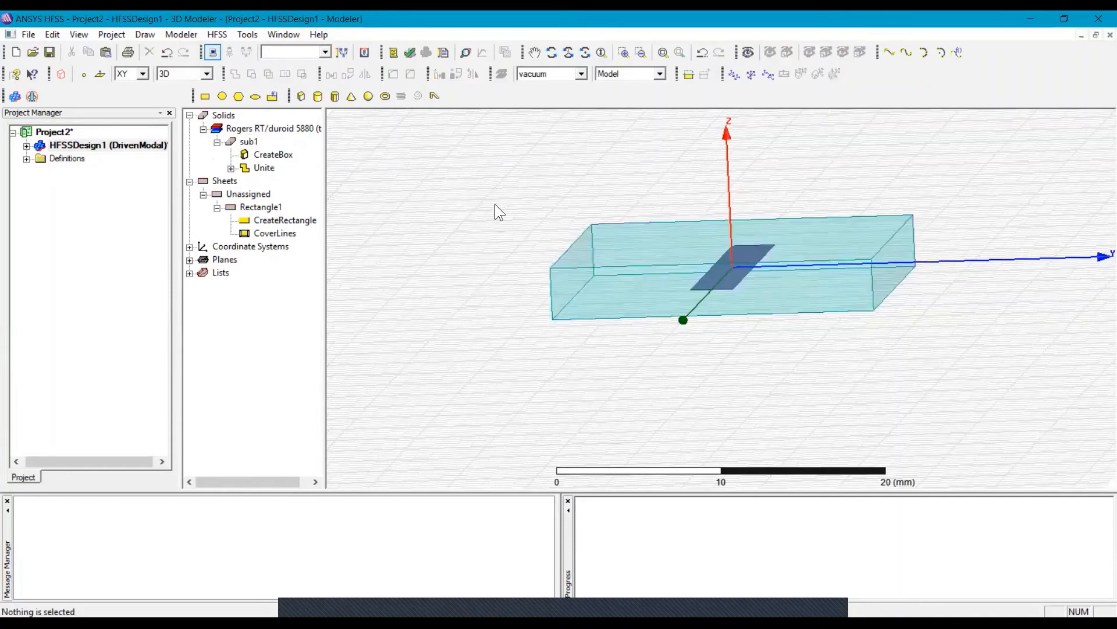
# Draw a rectangle covering the entire top face of the united substrate, starting at -10, -10, 1.6 mm
pyautogui.click(568, 52)
pyautogui.moveTo(768, 250)
pyautogui.mouseDown()
pyautogui.moveTo(794, 221)
pyautogui.moveTo(722, 268)
pyautogui.moveTo(780, 266)
pyautogui.mouseUp()
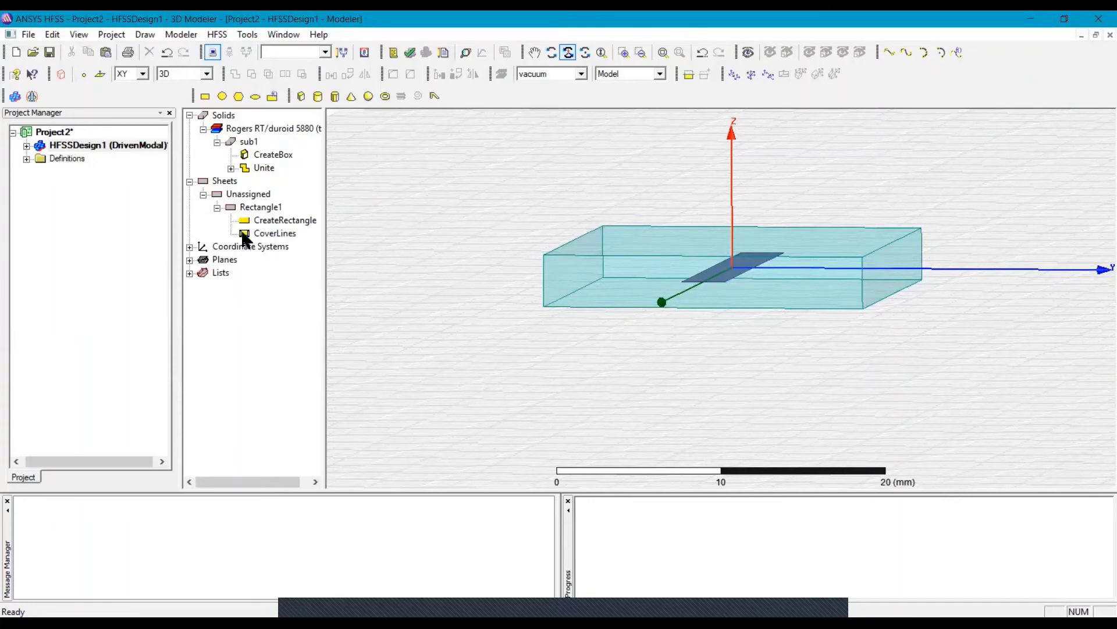
pyautogui.click(203, 96)
pyautogui.click(602, 228)
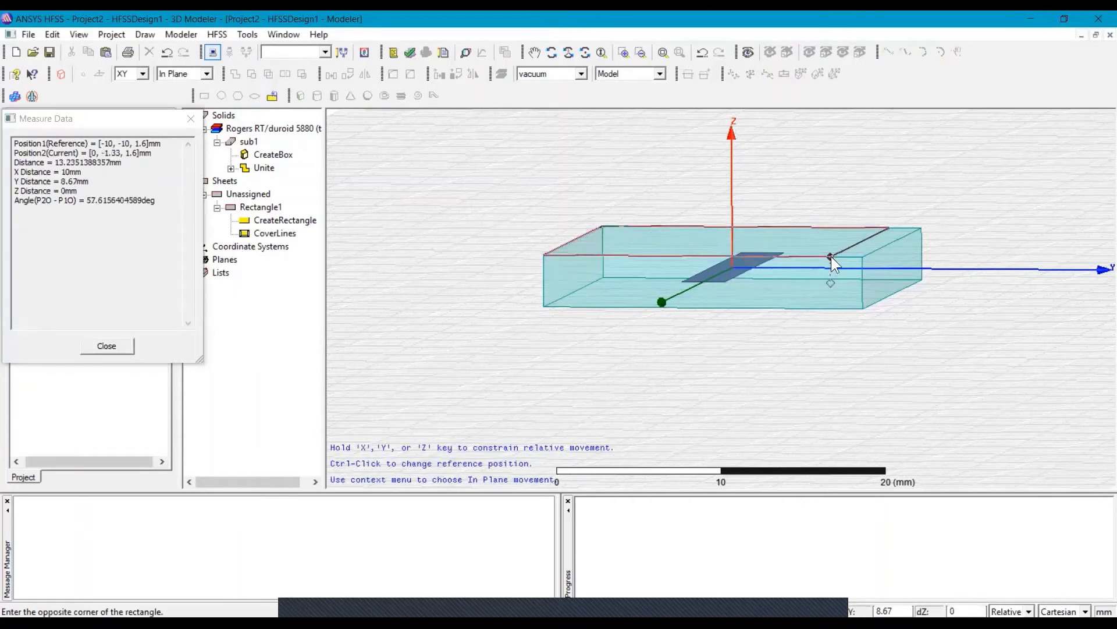
pyautogui.click(860, 256)
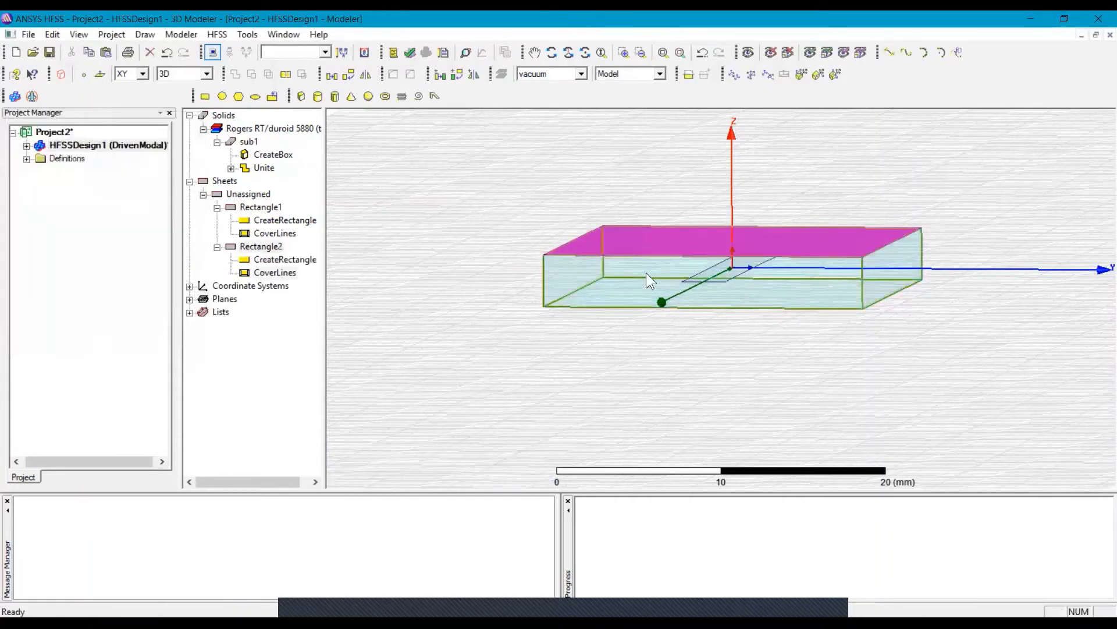
# Draw a rectangle covering the entire bottom face of the substrate, starting at -10, 10, -1.6 mm
pyautogui.click(568, 53)
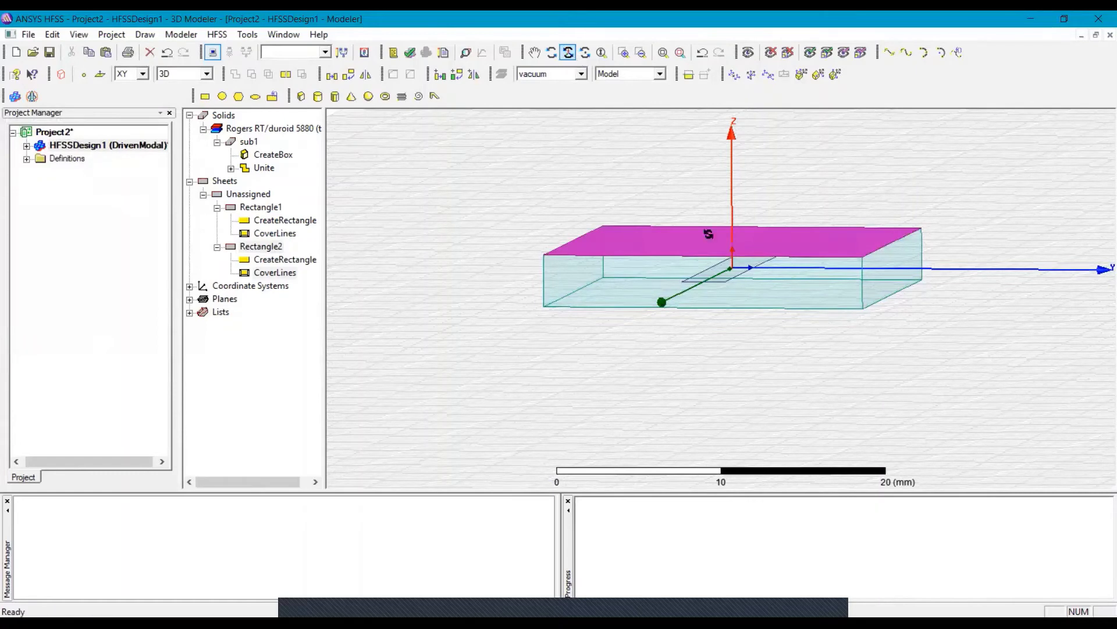
pyautogui.moveTo(709, 234); pyautogui.dragTo(640, 221)
pyautogui.click(204, 96)
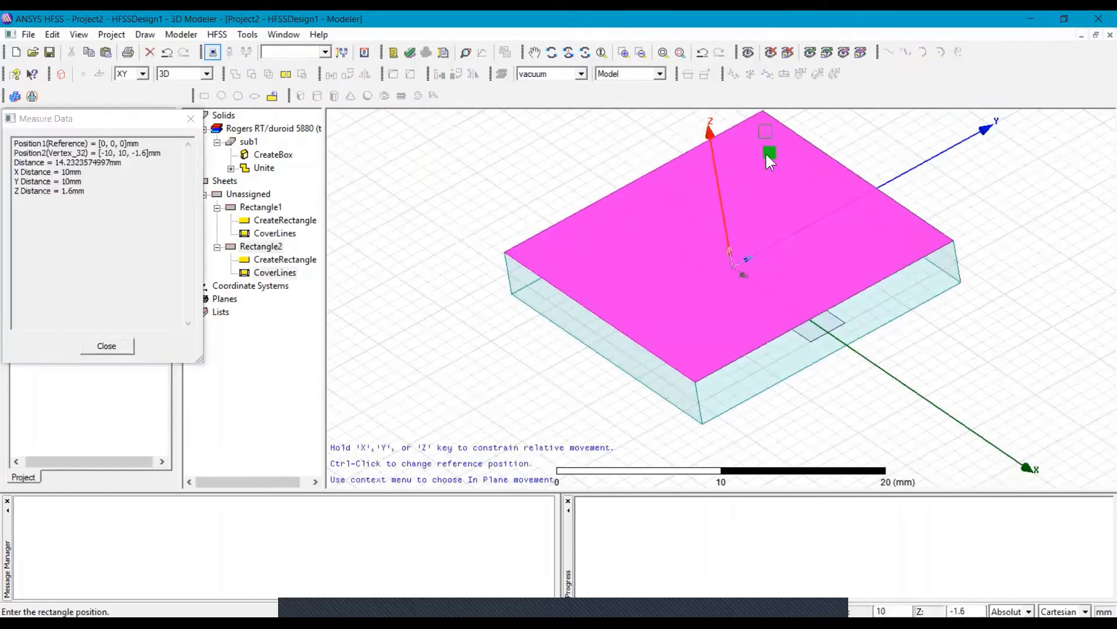
pyautogui.click(767, 154)
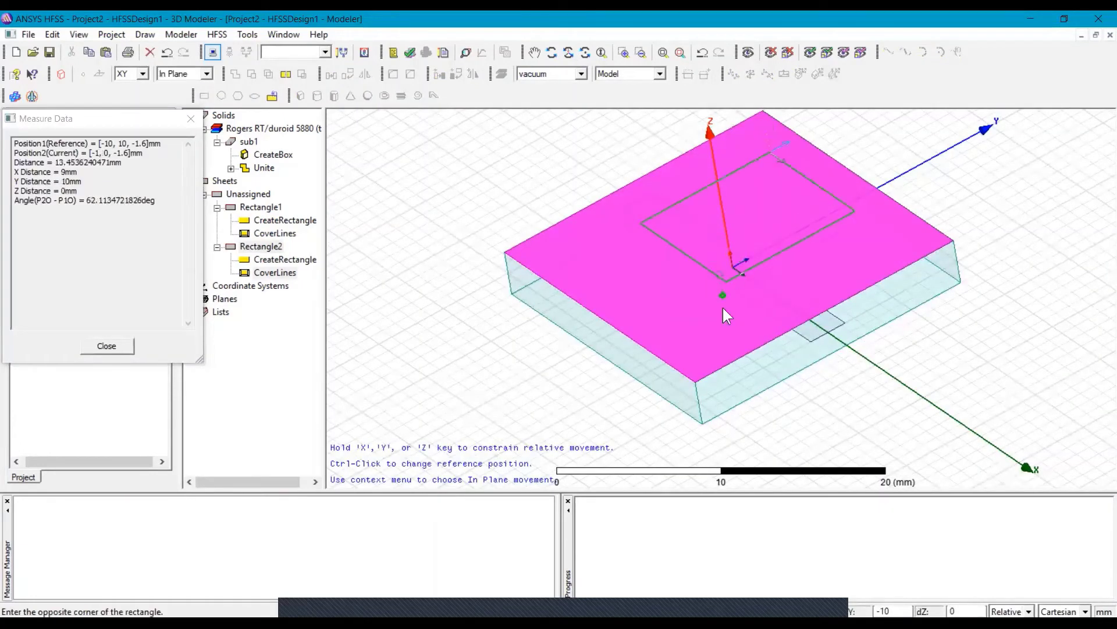
pyautogui.click(701, 414)
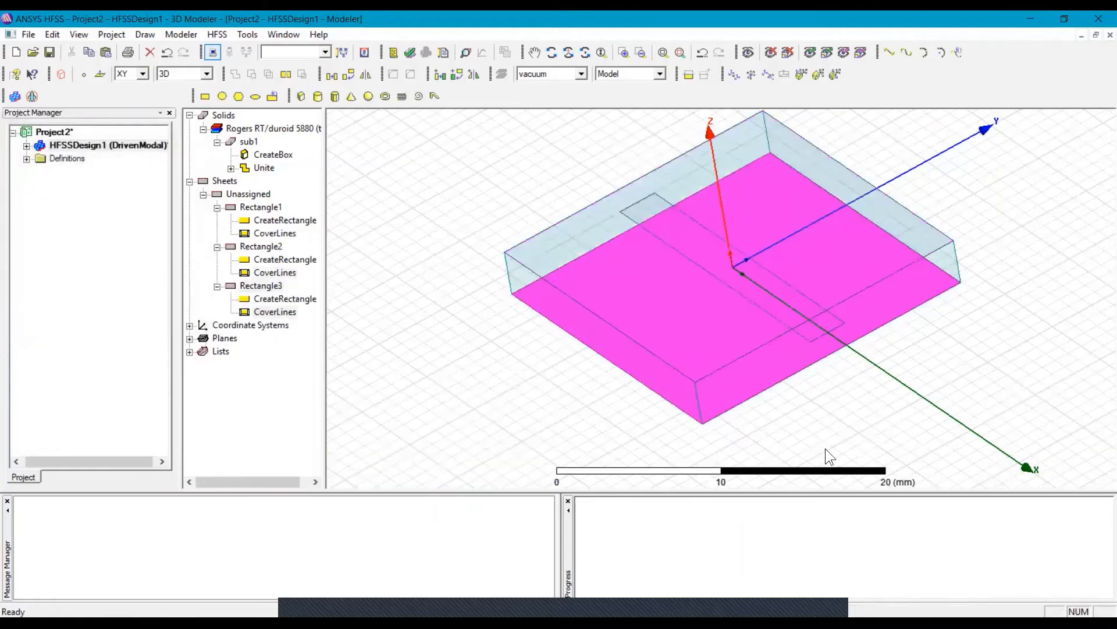
# Assign a Perfect E boundary to the strip and the top and bottom ground rectangles together, keeping the default boundary settings
pyautogui.click(568, 53)
pyautogui.moveTo(729, 232); pyautogui.dragTo(806, 202)
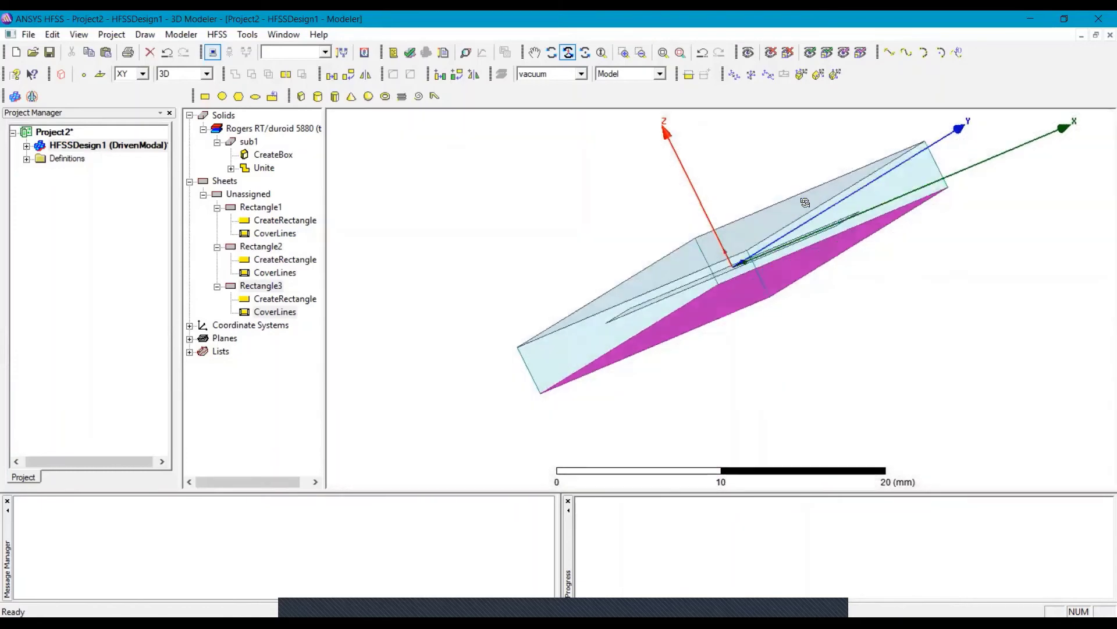
pyautogui.click(262, 207)
pyautogui.click(276, 249)
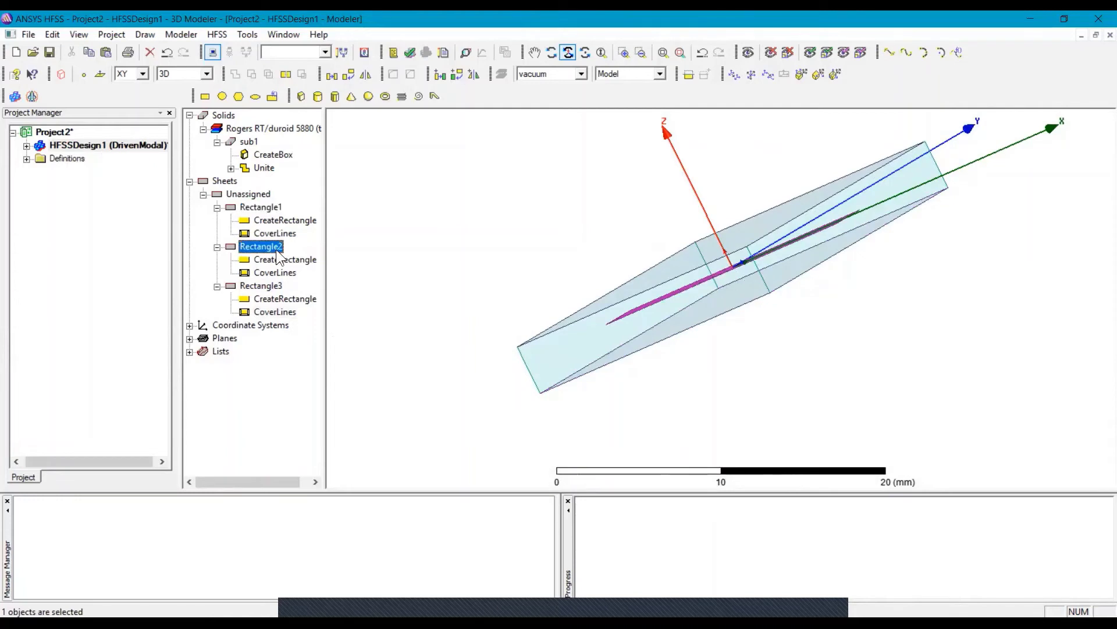
pyautogui.click(275, 287)
pyautogui.click(284, 208)
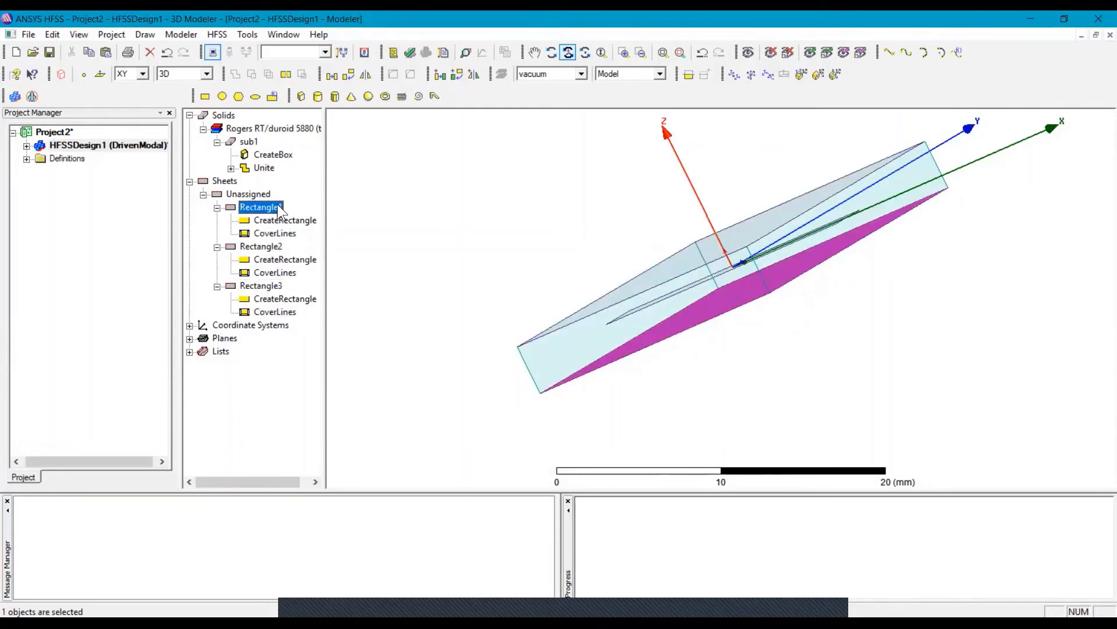
pyautogui.keyDown('ctrl'); pyautogui.click(270, 249); pyautogui.keyUp('ctrl')
pyautogui.keyDown('ctrl'); pyautogui.click(277, 284); pyautogui.keyUp('ctrl')
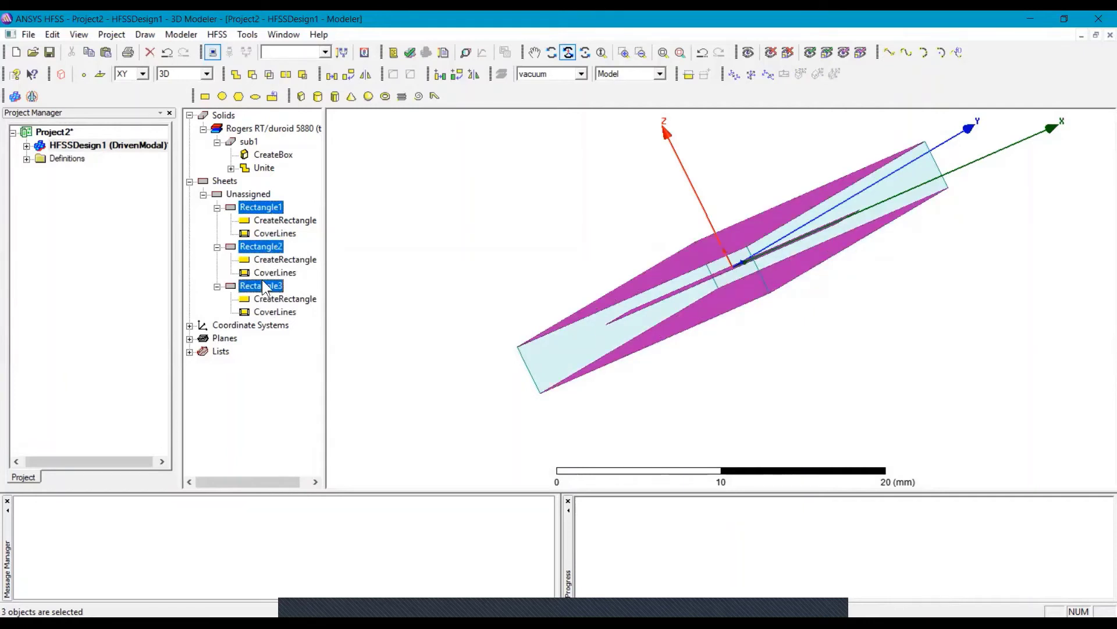
pyautogui.rightClick(265, 209)
pyautogui.moveTo(330, 331)
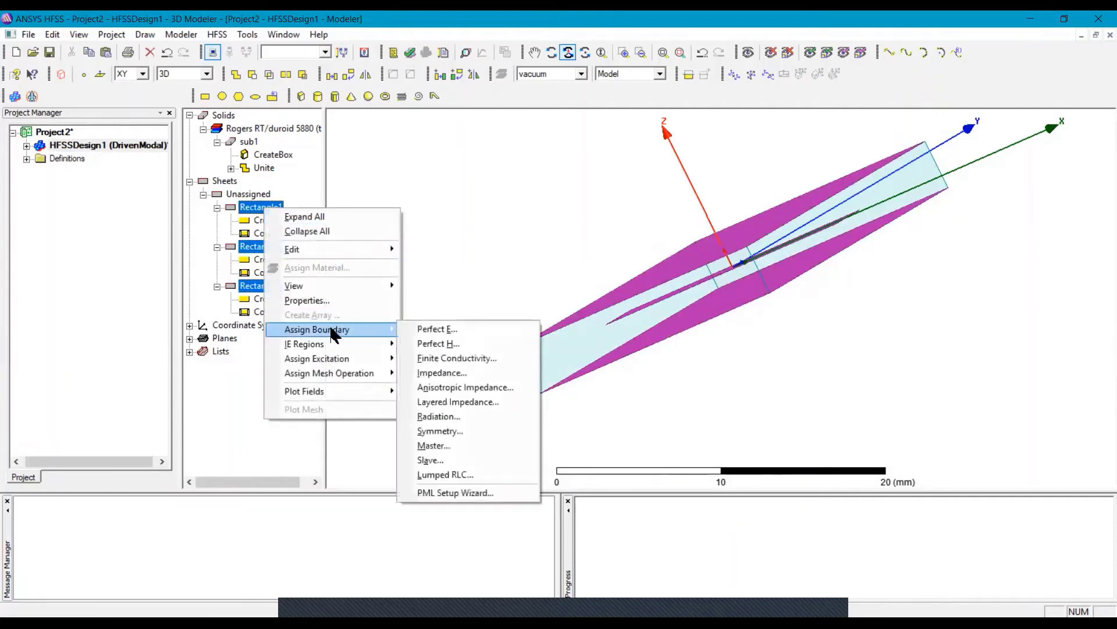
pyautogui.click(447, 333)
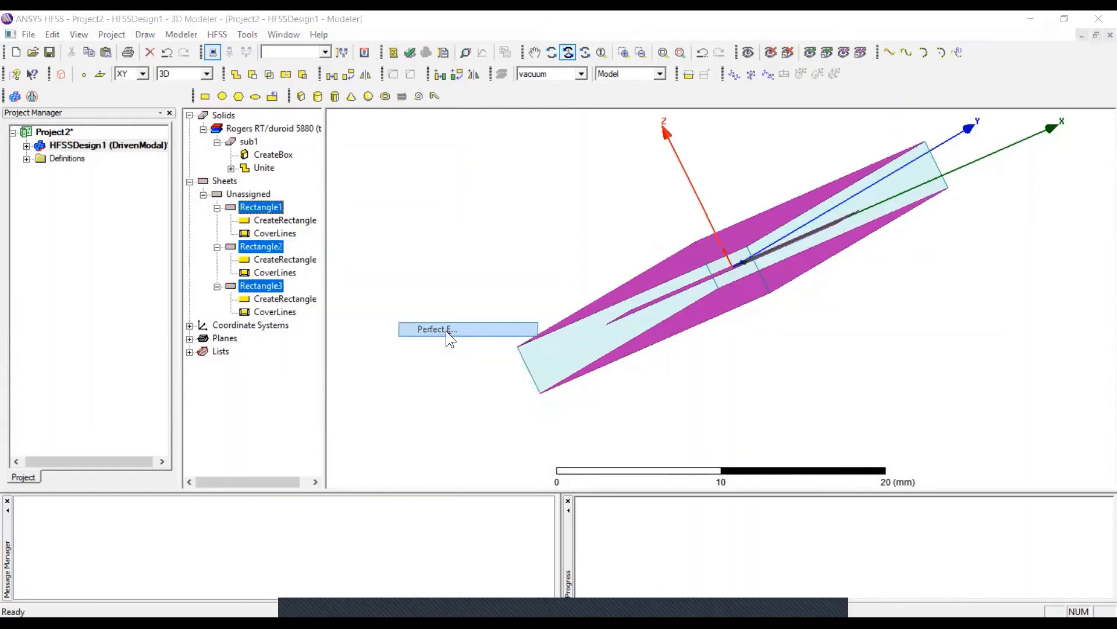
pyautogui.click(504, 430)
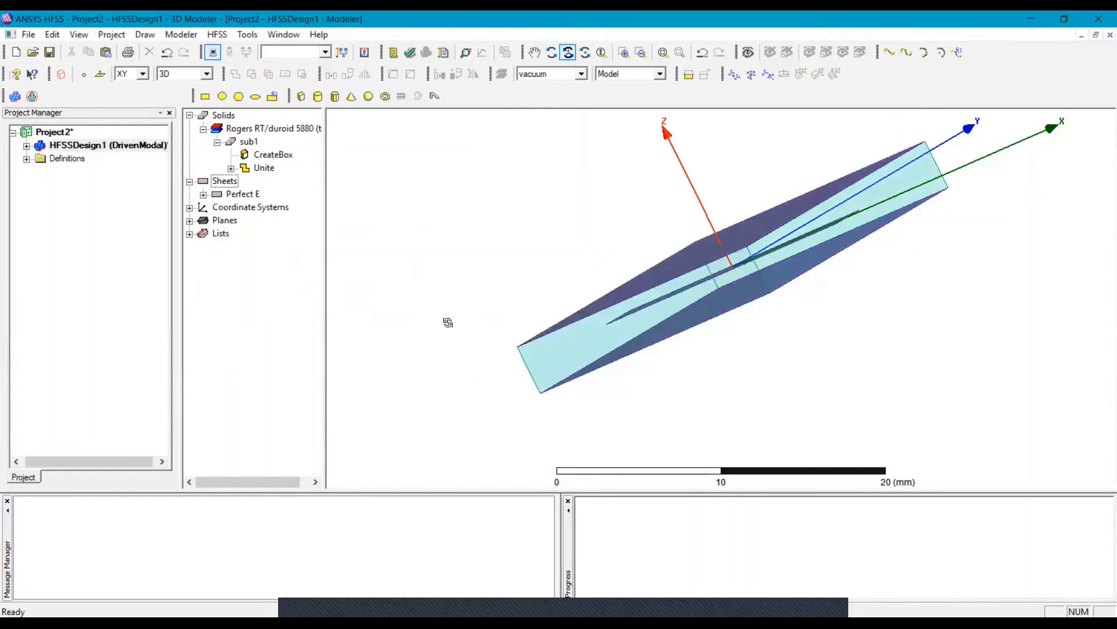
# Expand the design's boundaries and highlight PerfE1 to check which sheets it covers
pyautogui.click(27, 145)
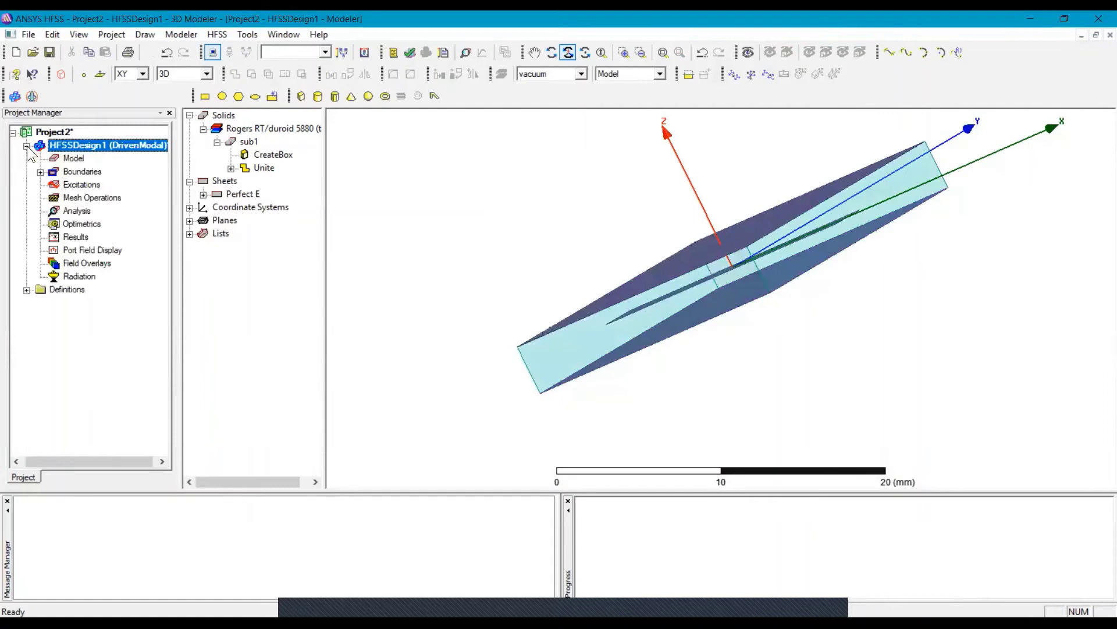
pyautogui.click(41, 172)
pyautogui.click(87, 184)
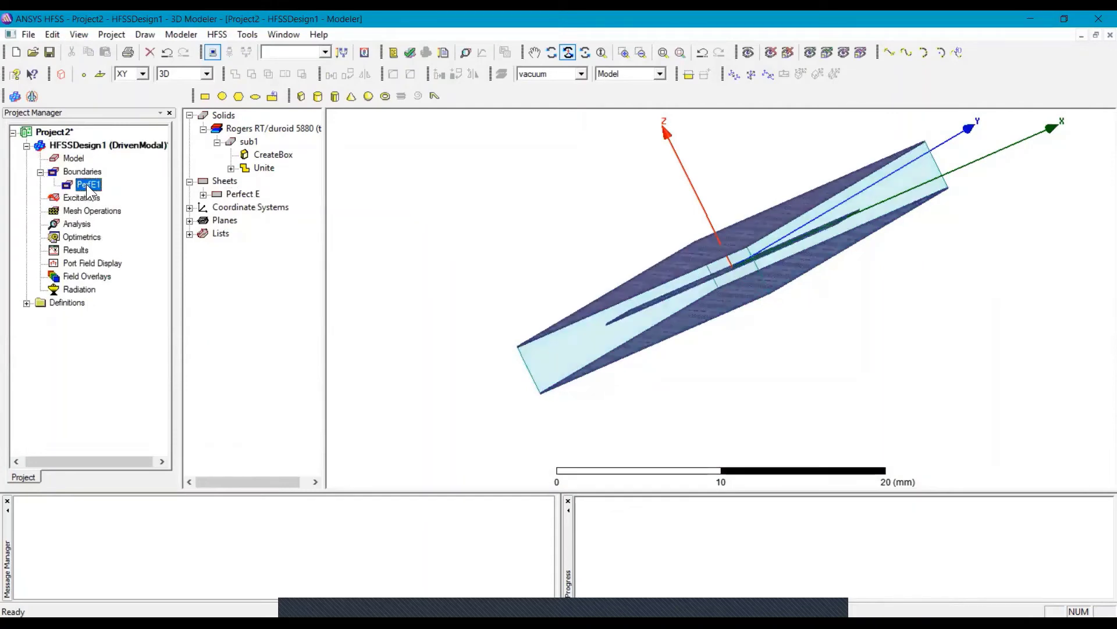
# Draw a 6 by 3.2 mm rectangle in the YZ plane around the strip, from 0, -3, 1.6 mm to 0, 3, -1.6 mm
pyautogui.moveTo(730, 224); pyautogui.dragTo(738, 271)
pyautogui.keyDown('alt'); pyautogui.doubleClick(732, 240); pyautogui.keyUp('alt')
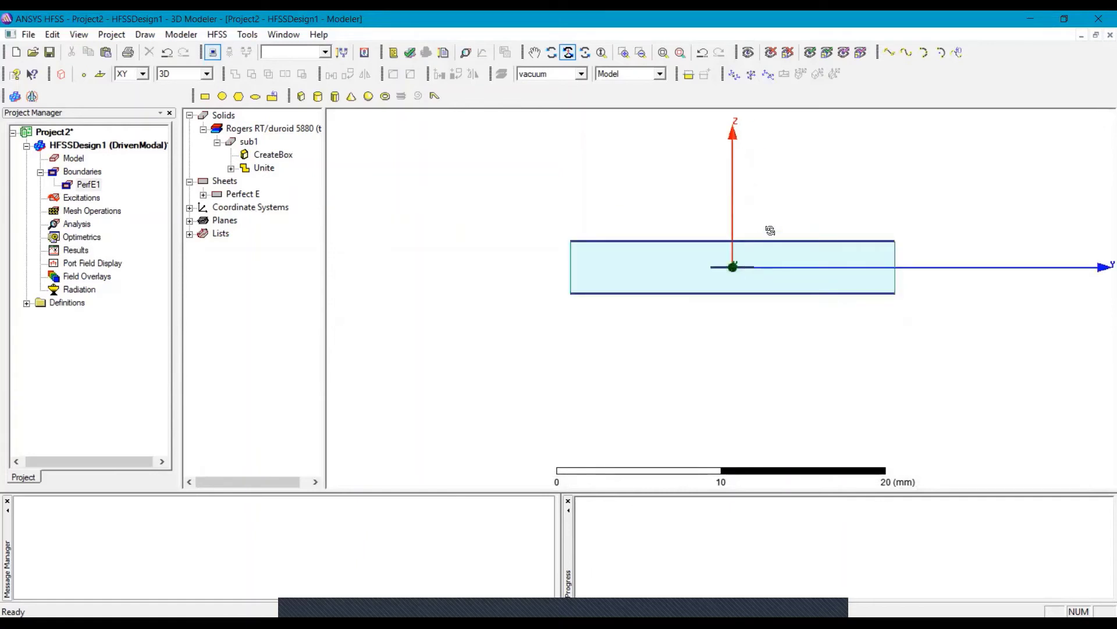
pyautogui.scroll(3, 879, 250)
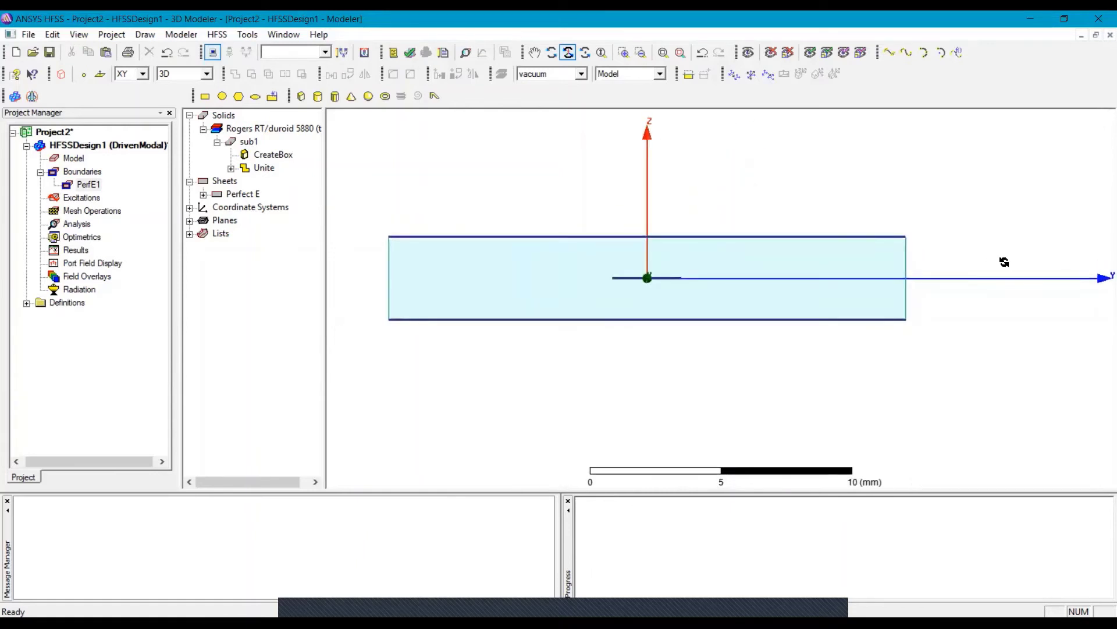
pyautogui.scroll(1, 1005, 262)
pyautogui.click(201, 99)
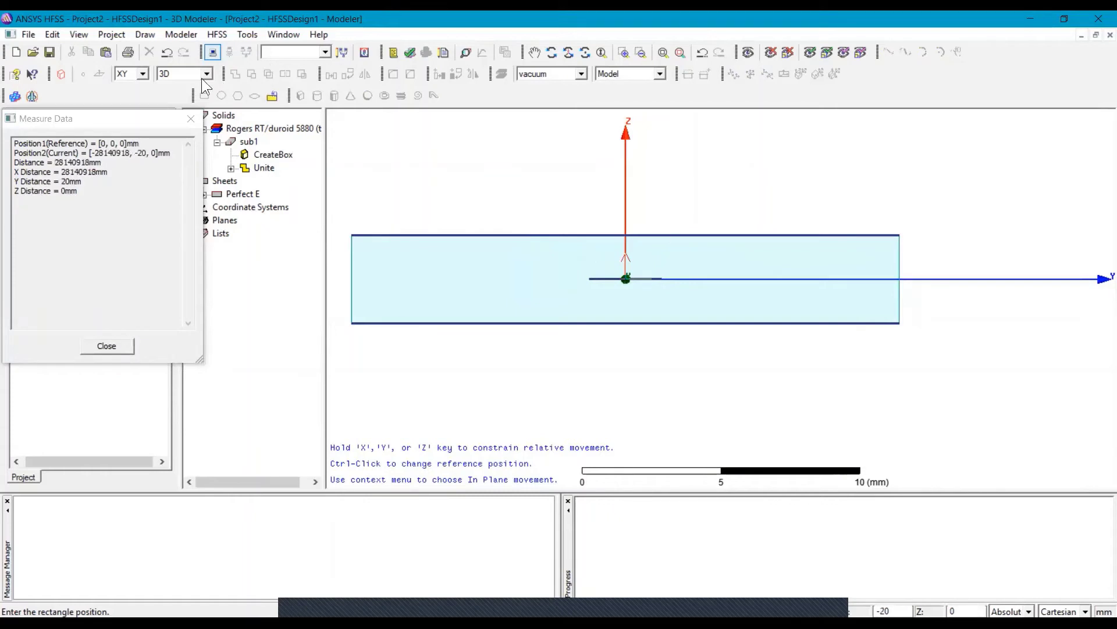
pyautogui.click(144, 74)
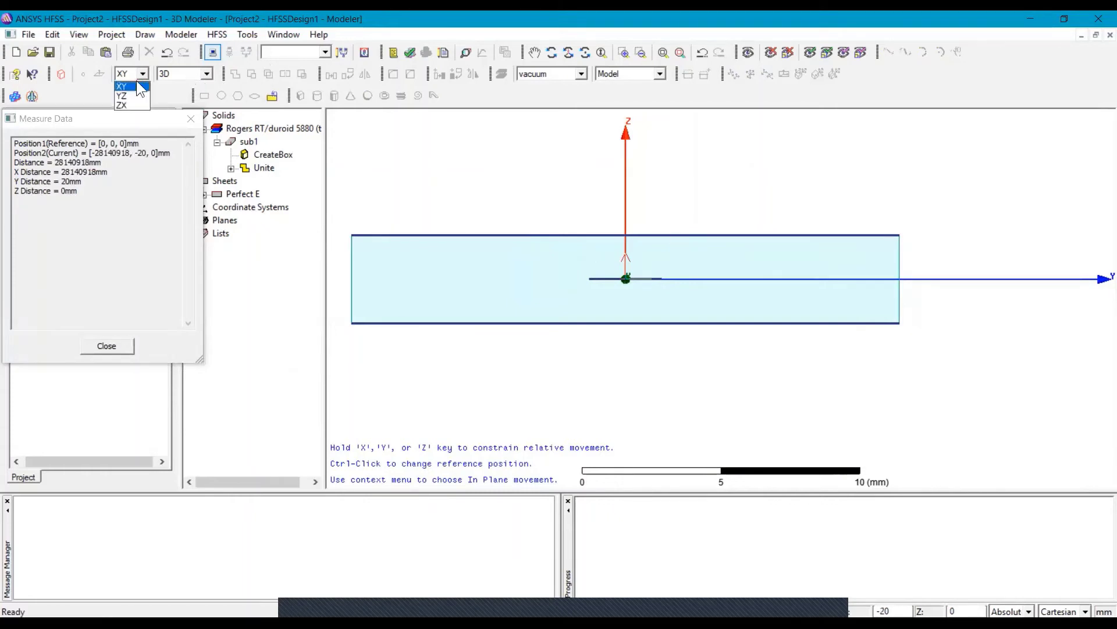
pyautogui.click(137, 96)
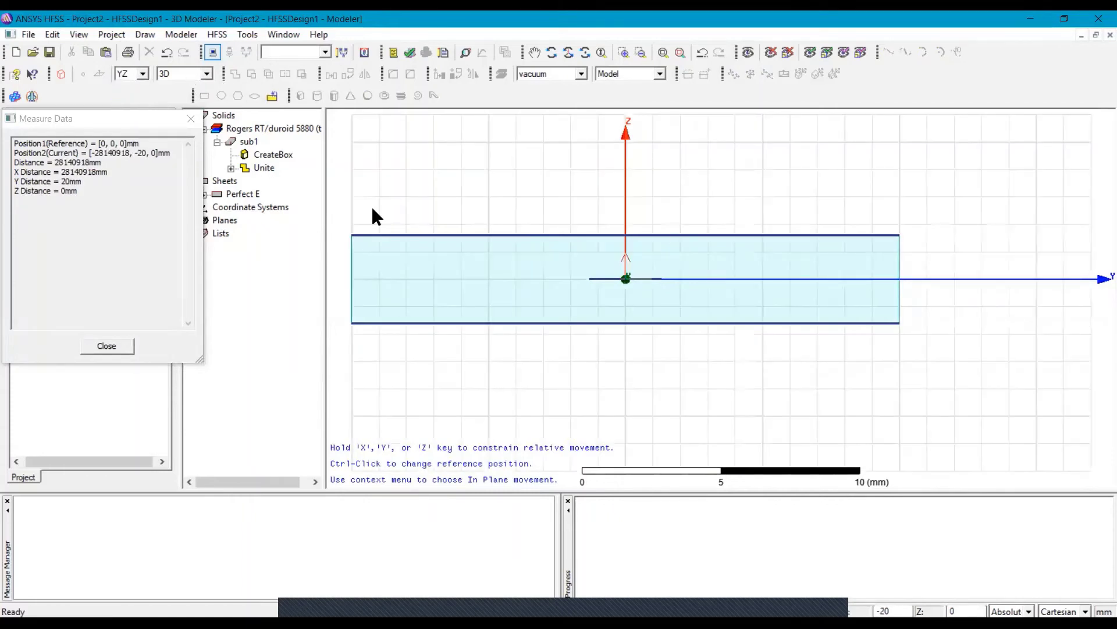
pyautogui.scroll(2, 682, 266)
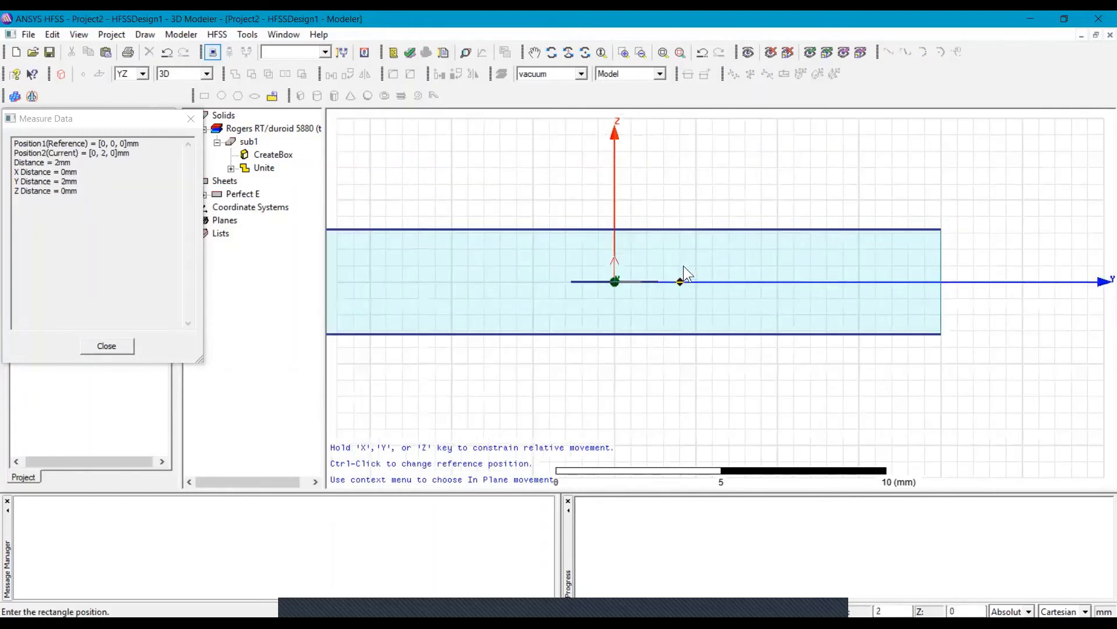
pyautogui.scroll(2, 488, 219)
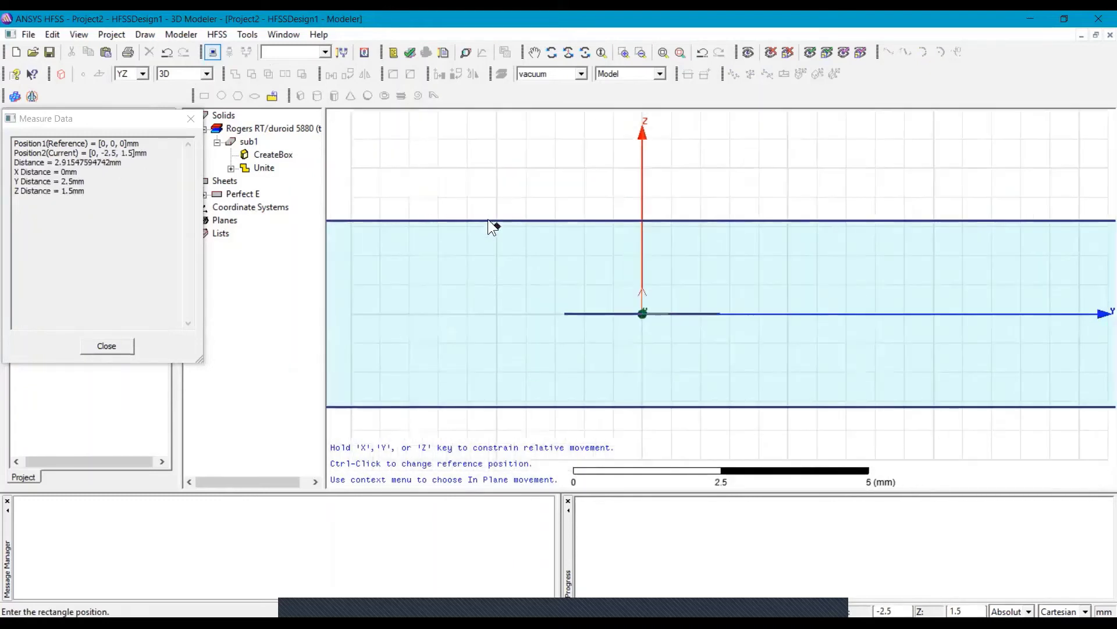
pyautogui.scroll(2, 469, 220)
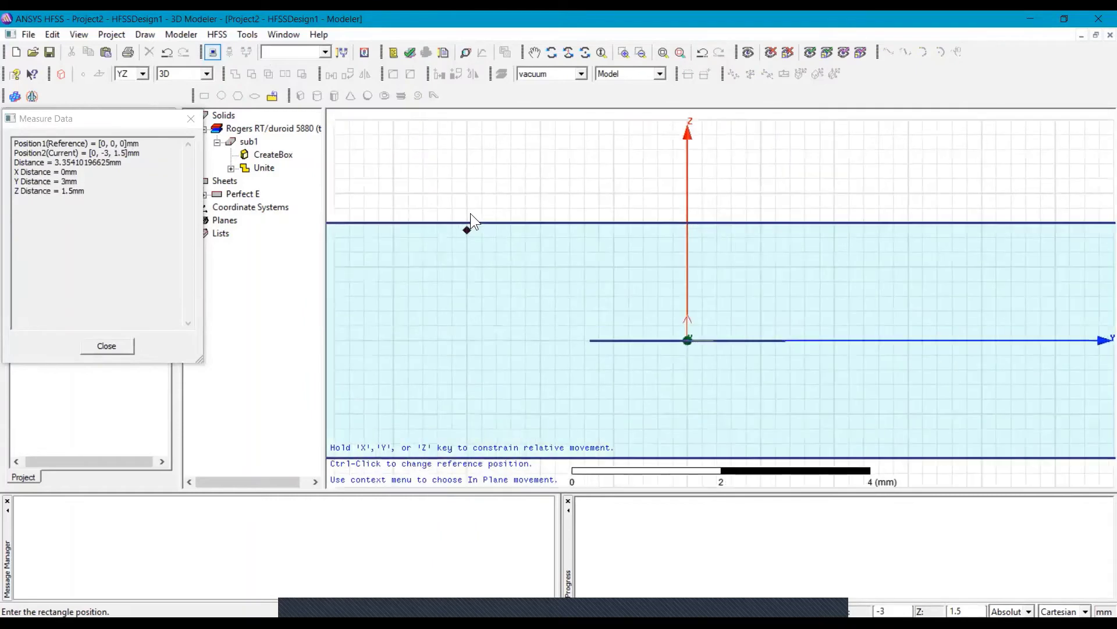
pyautogui.click(466, 224)
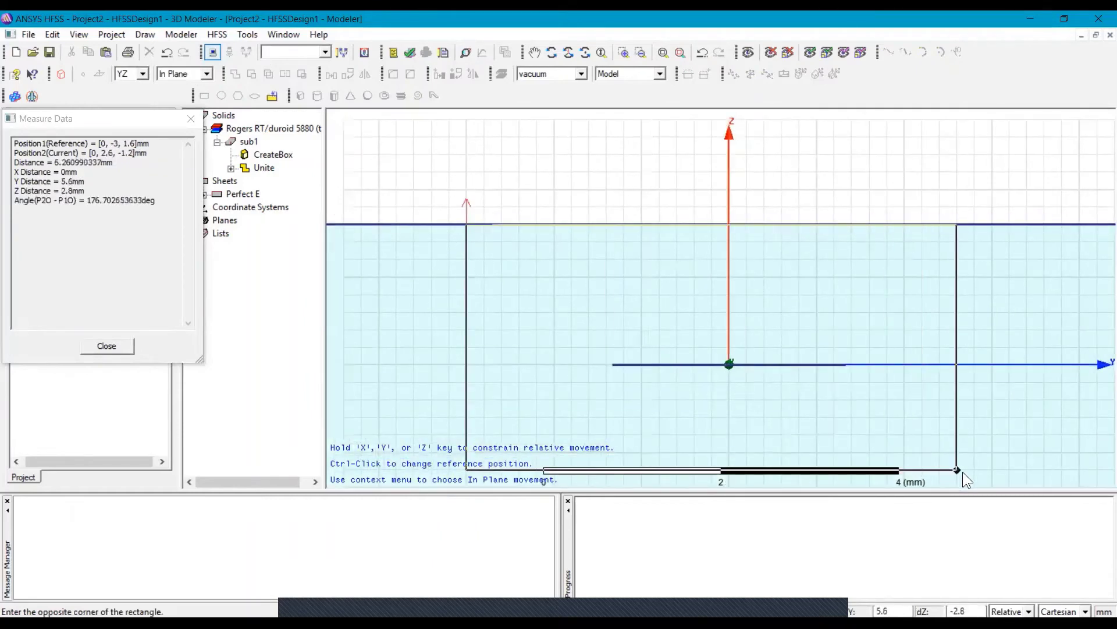
pyautogui.scroll(-1, 975, 484)
pyautogui.scroll(-3, 971, 472)
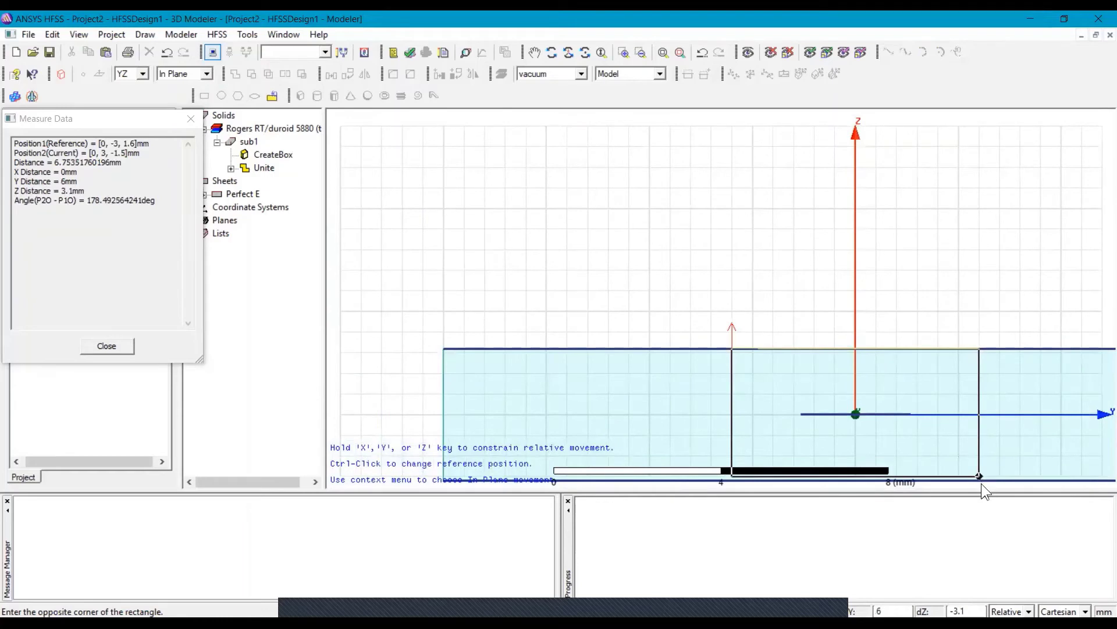
pyautogui.scroll(2, 981, 483)
pyautogui.scroll(2, 981, 483)
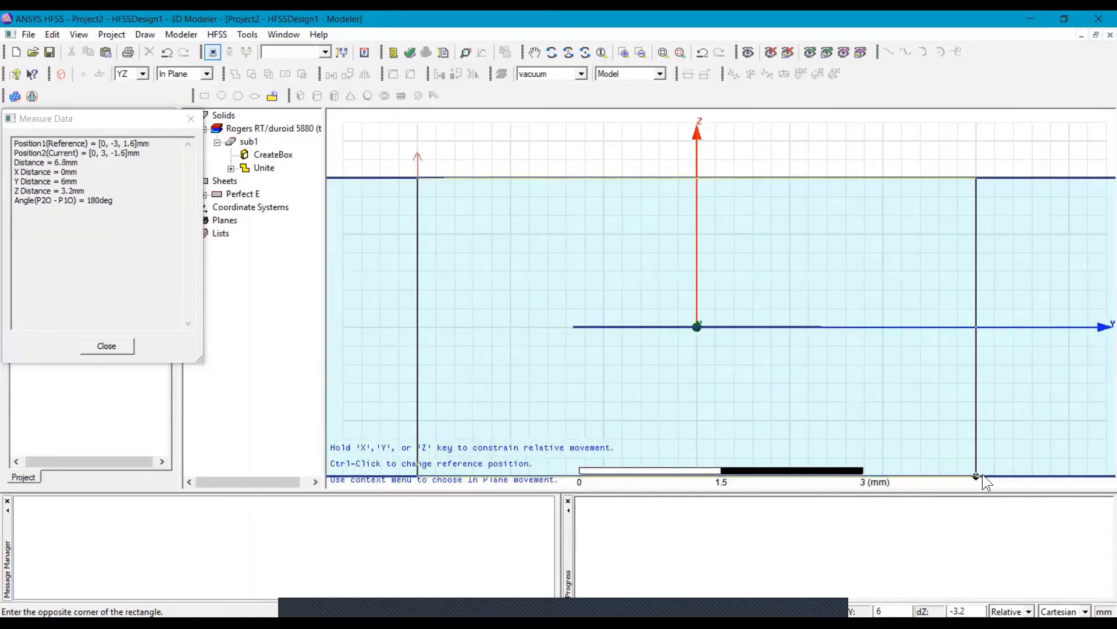
pyautogui.click(982, 475)
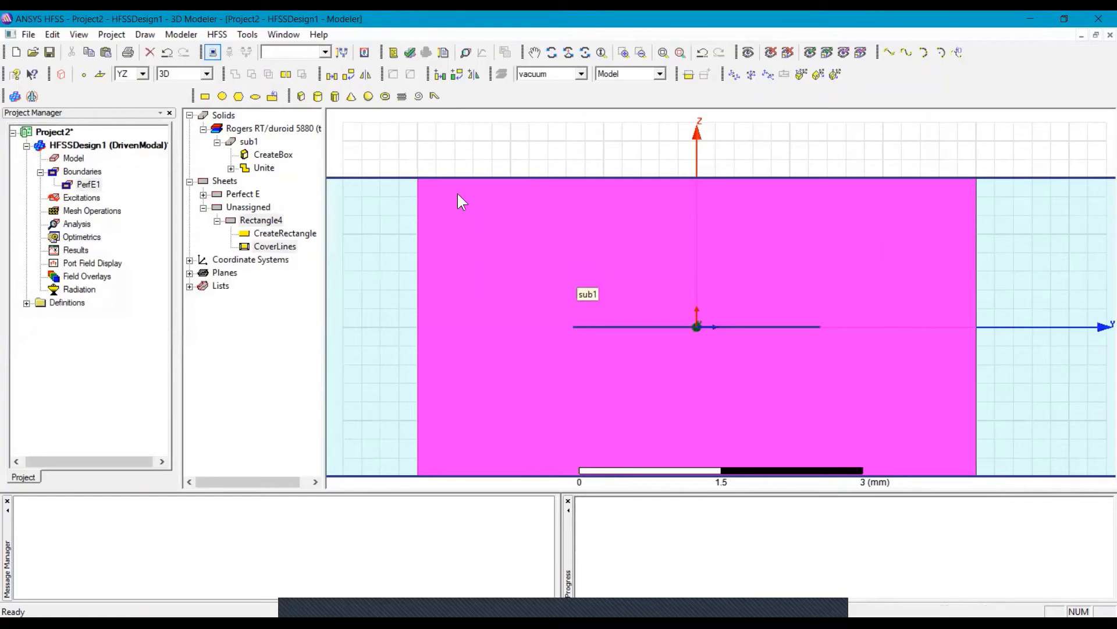
# Assign a wave port with 3 modes to the rectangle around the strip, keeping the default name and Do Not Renormalize
pyautogui.rightClick(503, 252)
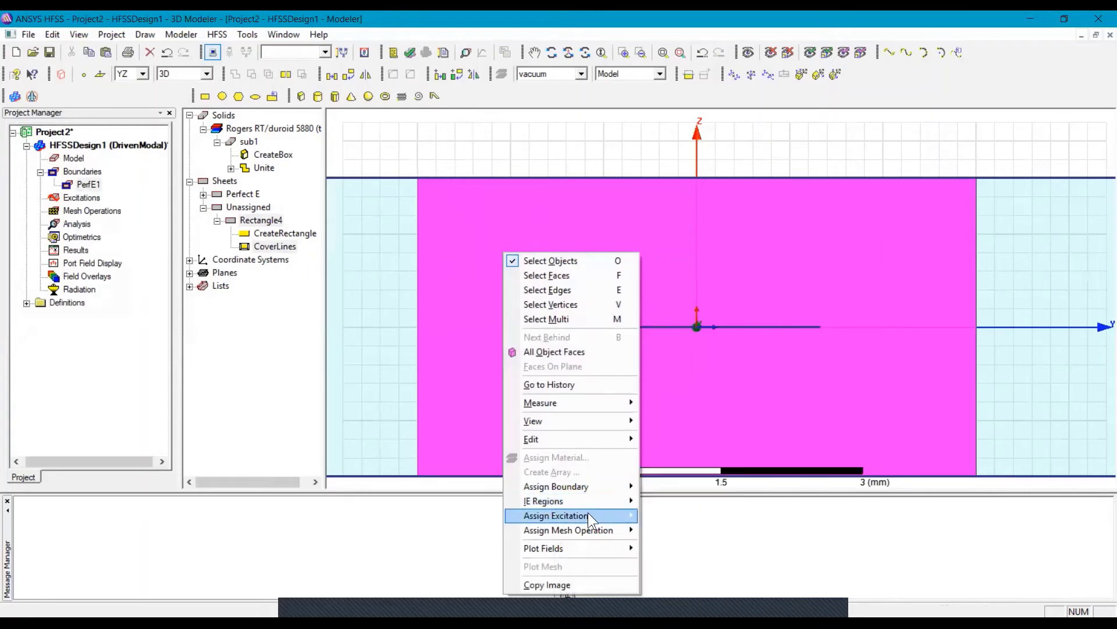
pyautogui.moveTo(590, 514)
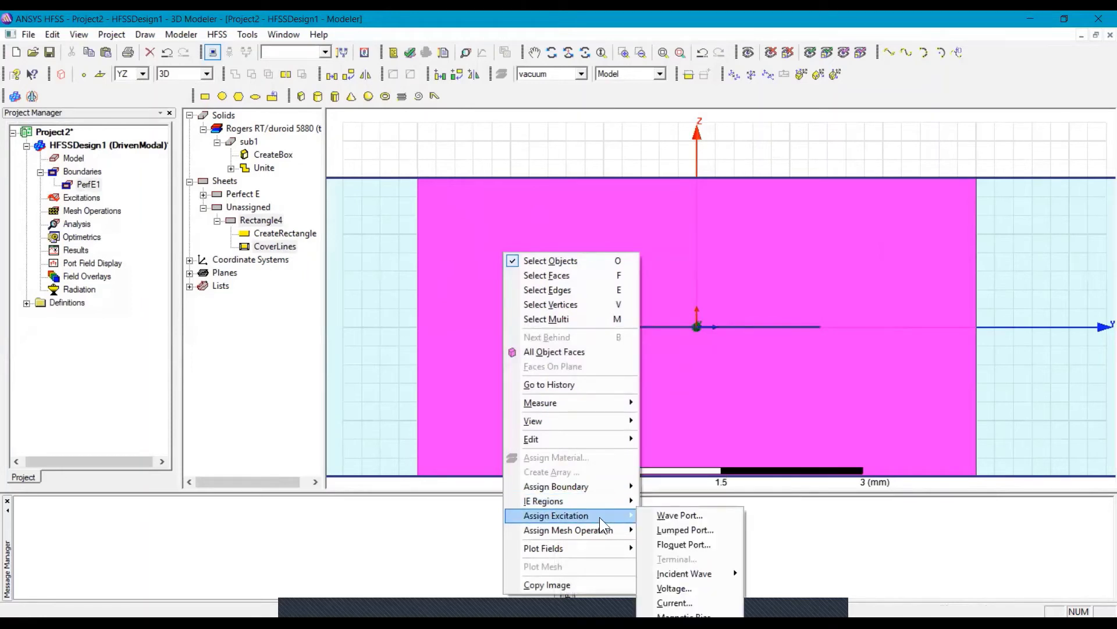
pyautogui.click(670, 518)
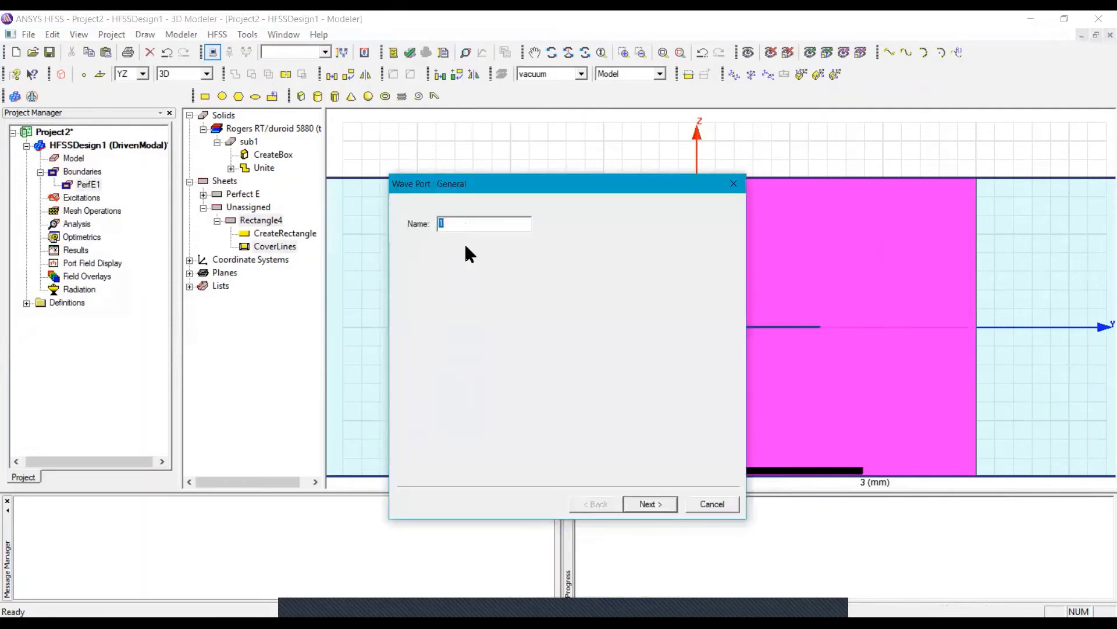
pyautogui.click(647, 504)
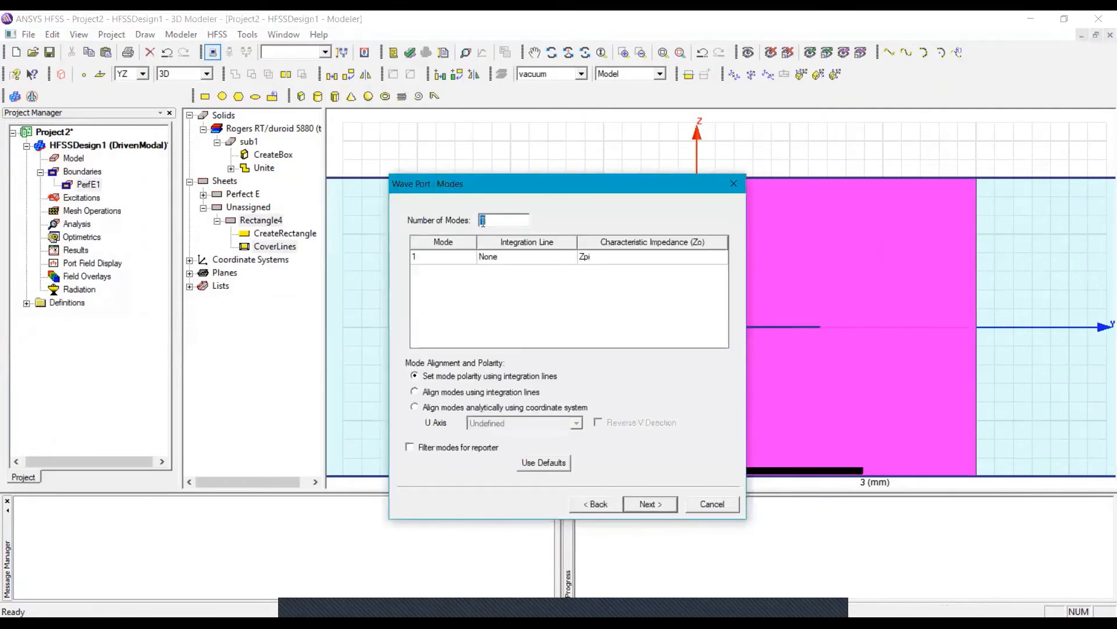
pyautogui.write('3')
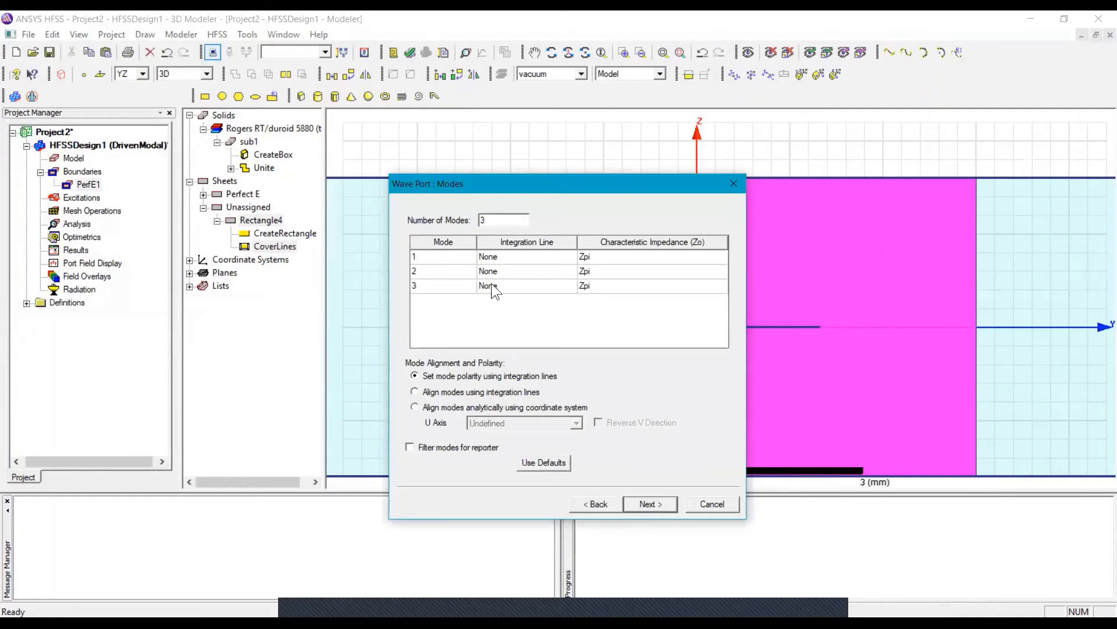
pyautogui.click(649, 504)
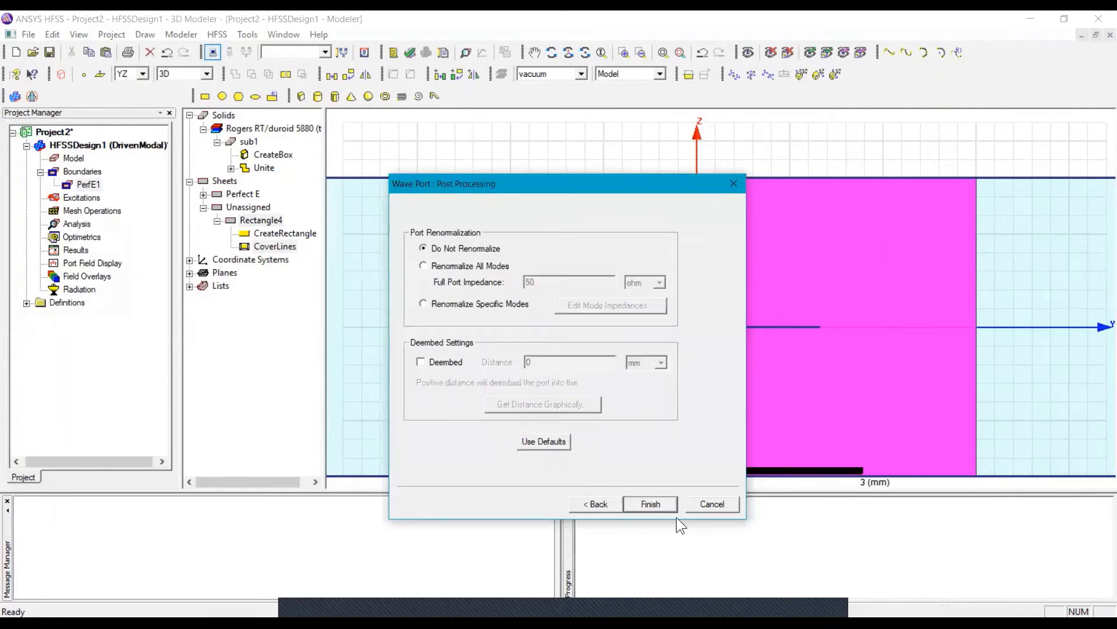
pyautogui.click(651, 504)
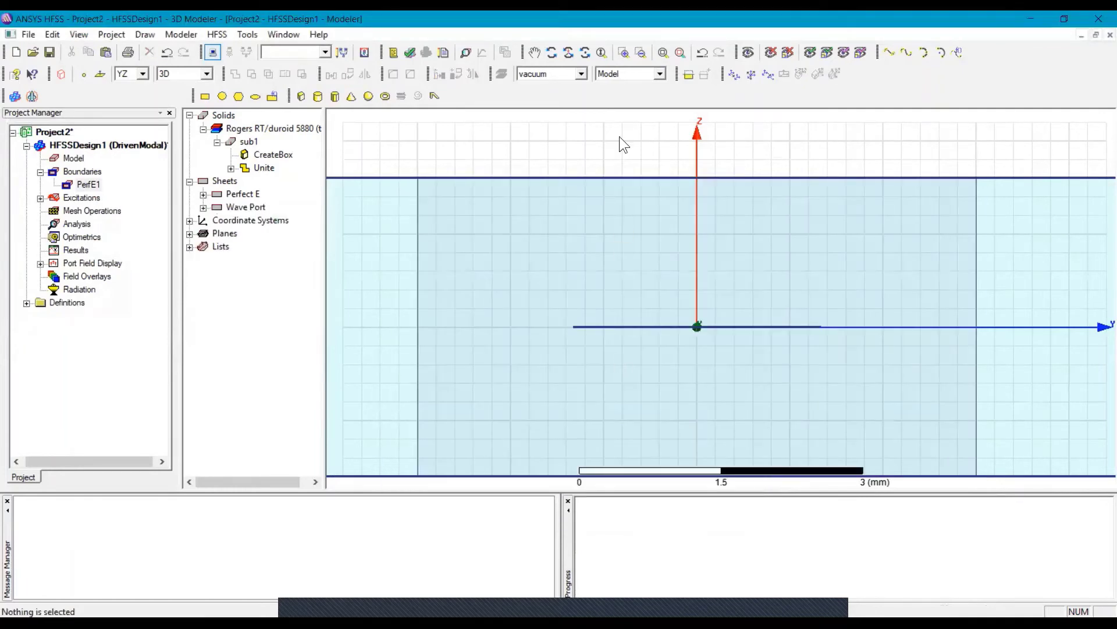
# Duplicate the wave port sheet to the strip's opposite end by mirroring it about the origin along the strip's length
pyautogui.keyDown('alt'); pyautogui.doubleClick(460, 204); pyautogui.keyUp('alt')
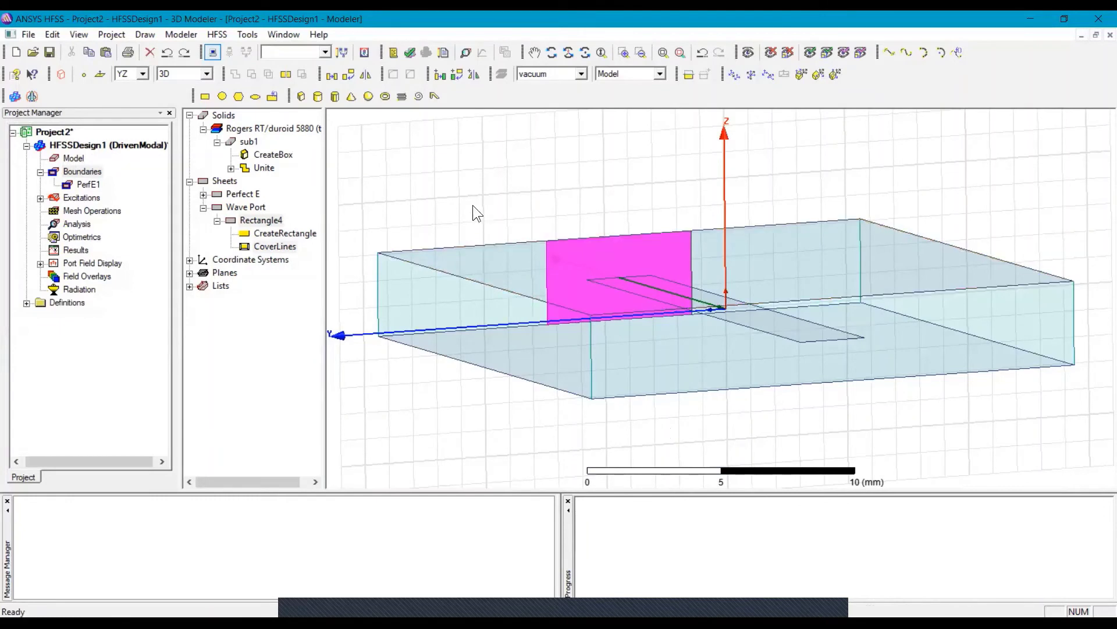
pyautogui.click(475, 75)
pyautogui.click(725, 310)
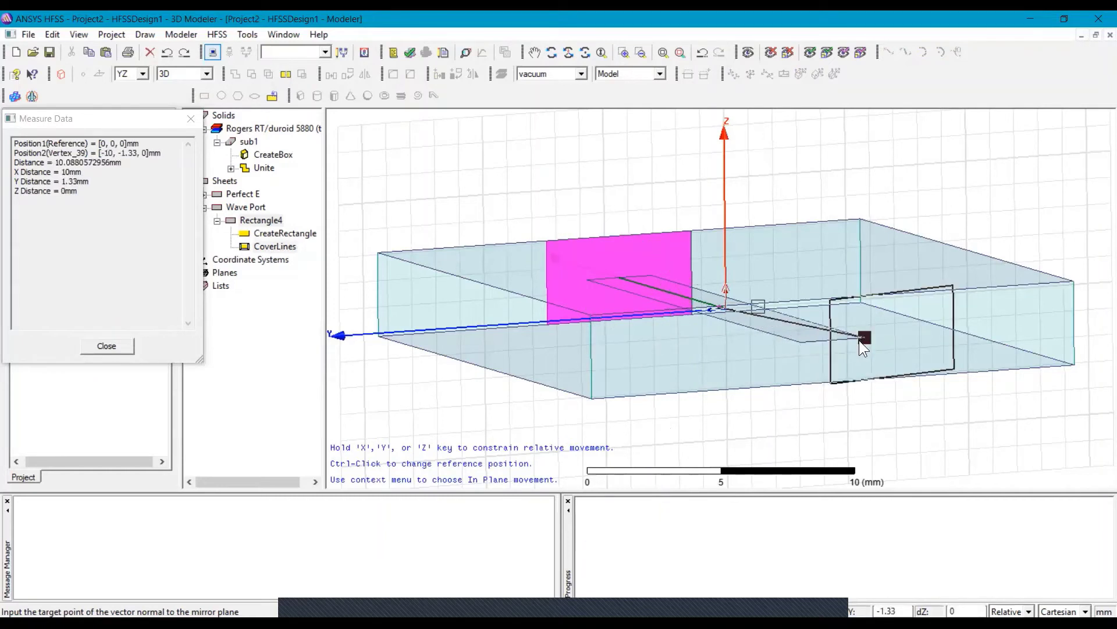
pyautogui.click(851, 342)
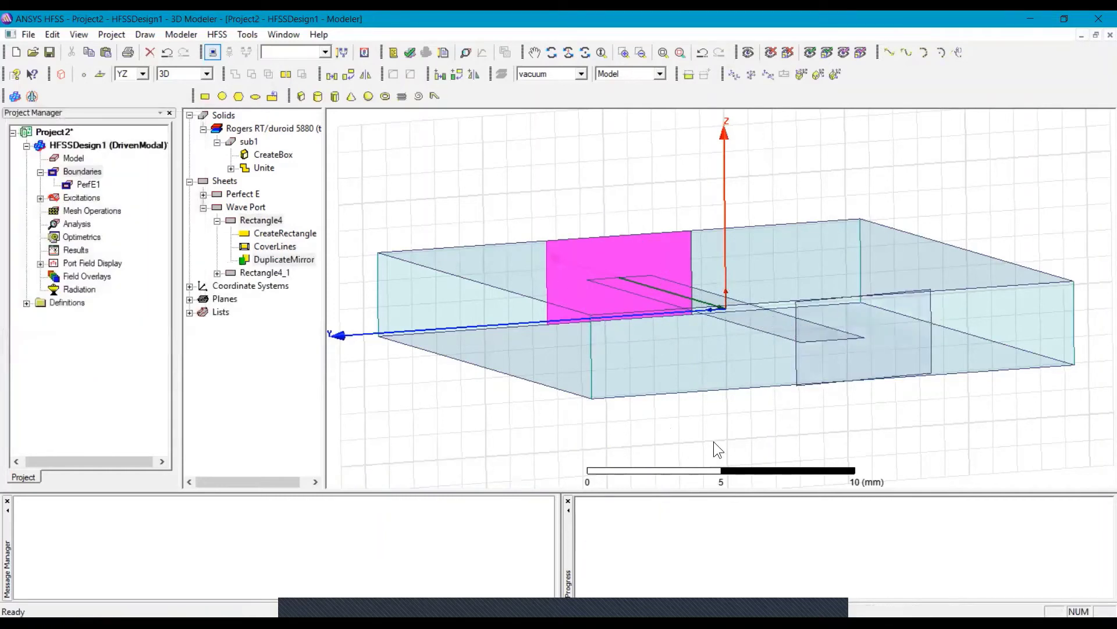
# Highlight excitations 1 and 2 in turn and examine the two port sheets at the strip's ends from several angles
pyautogui.click(569, 52)
pyautogui.moveTo(740, 285); pyautogui.dragTo(903, 255)
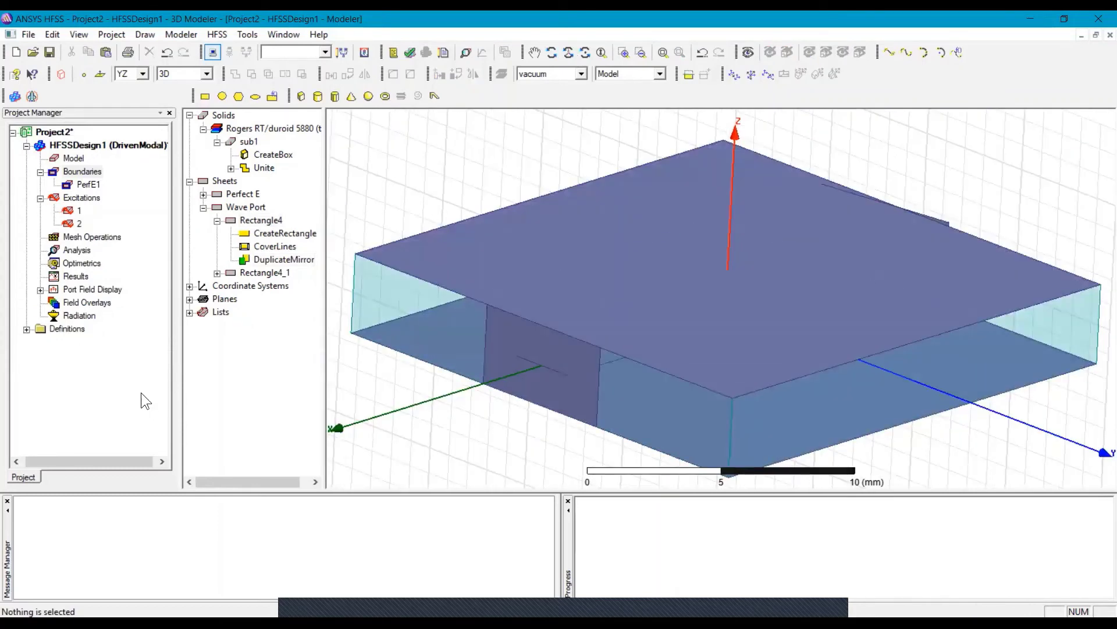
pyautogui.click(569, 53)
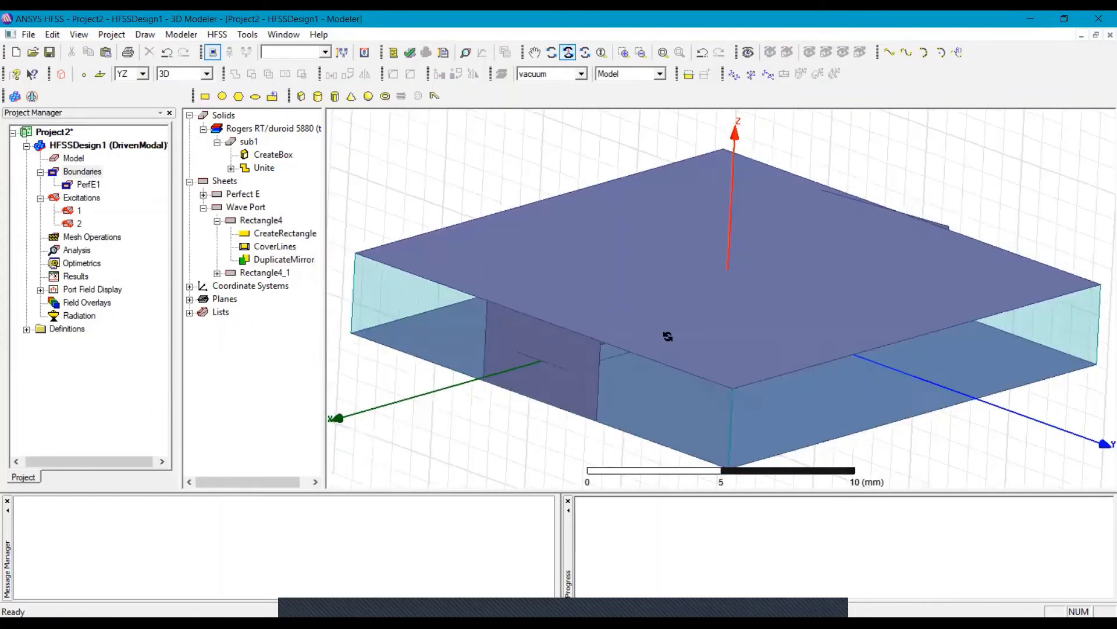
pyautogui.moveTo(666, 332)
pyautogui.mouseDown()
pyautogui.moveTo(667, 311)
pyautogui.moveTo(685, 323)
pyautogui.mouseUp()
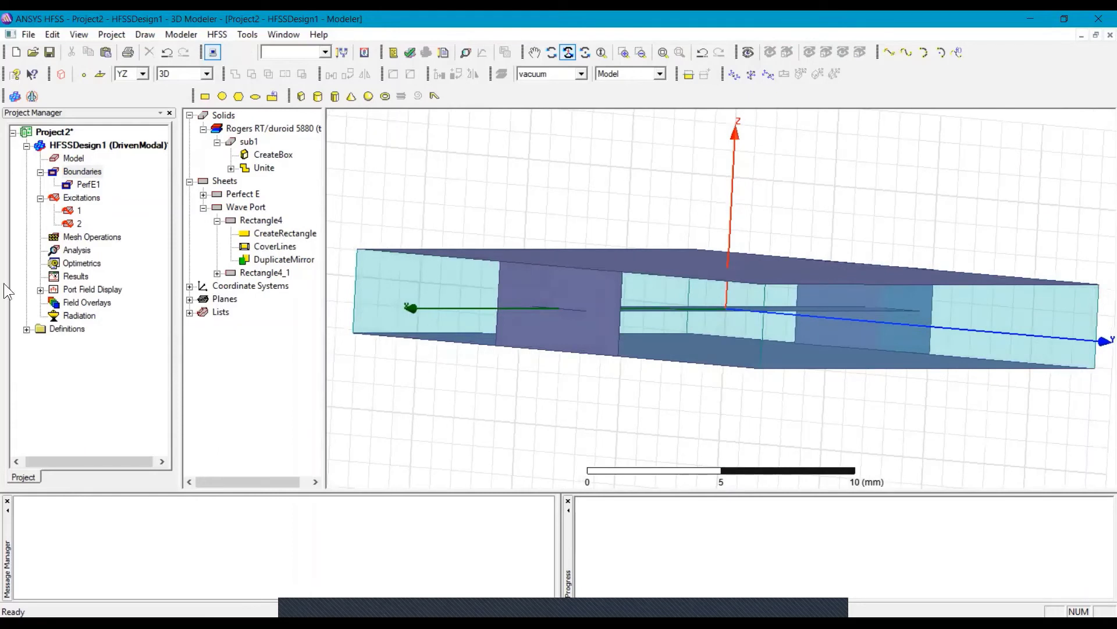
pyautogui.click(71, 212)
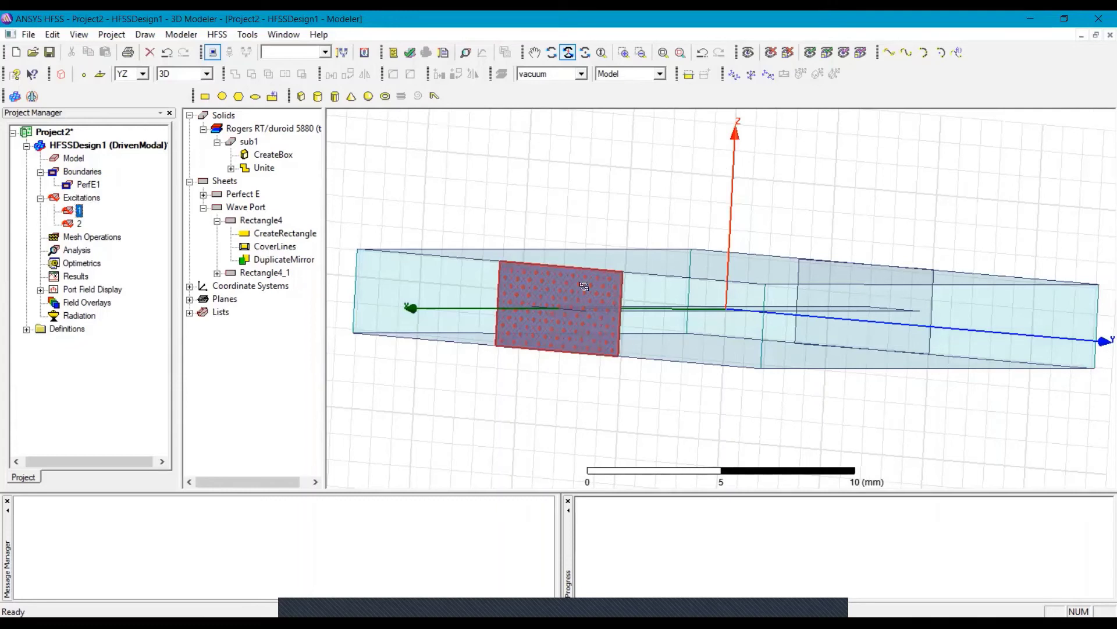
pyautogui.click(72, 225)
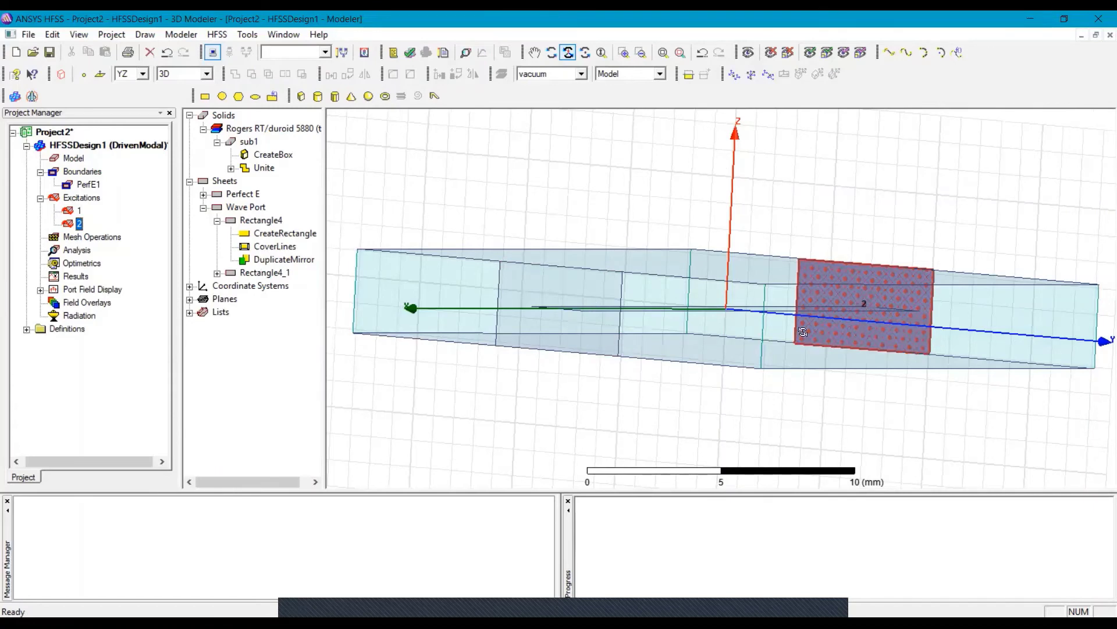
pyautogui.moveTo(803, 332); pyautogui.dragTo(414, 210)
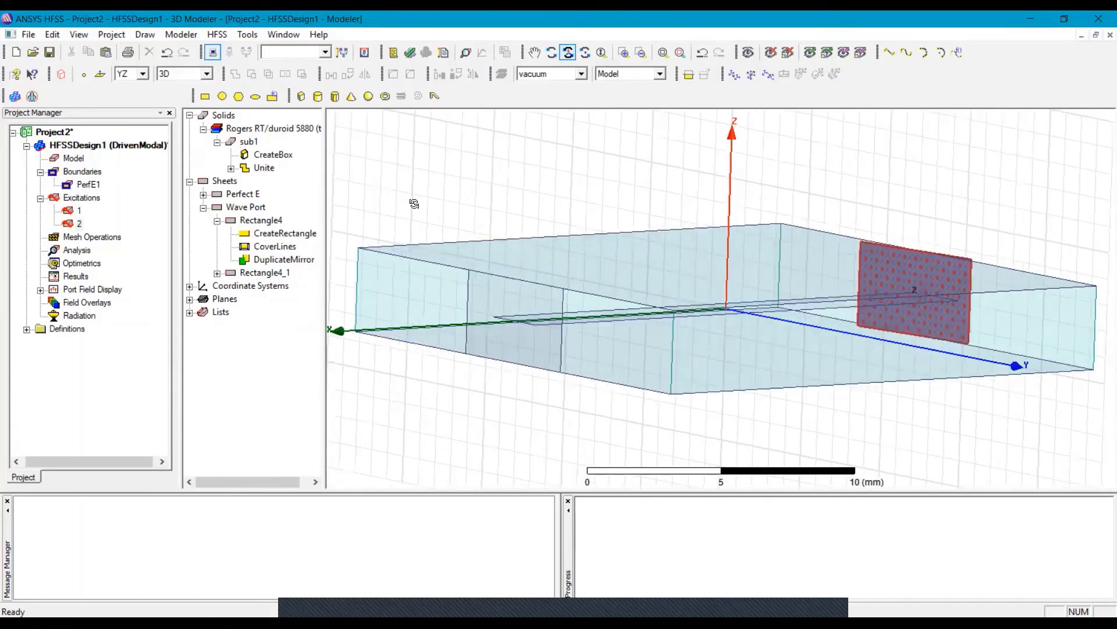
pyautogui.press('Escape')
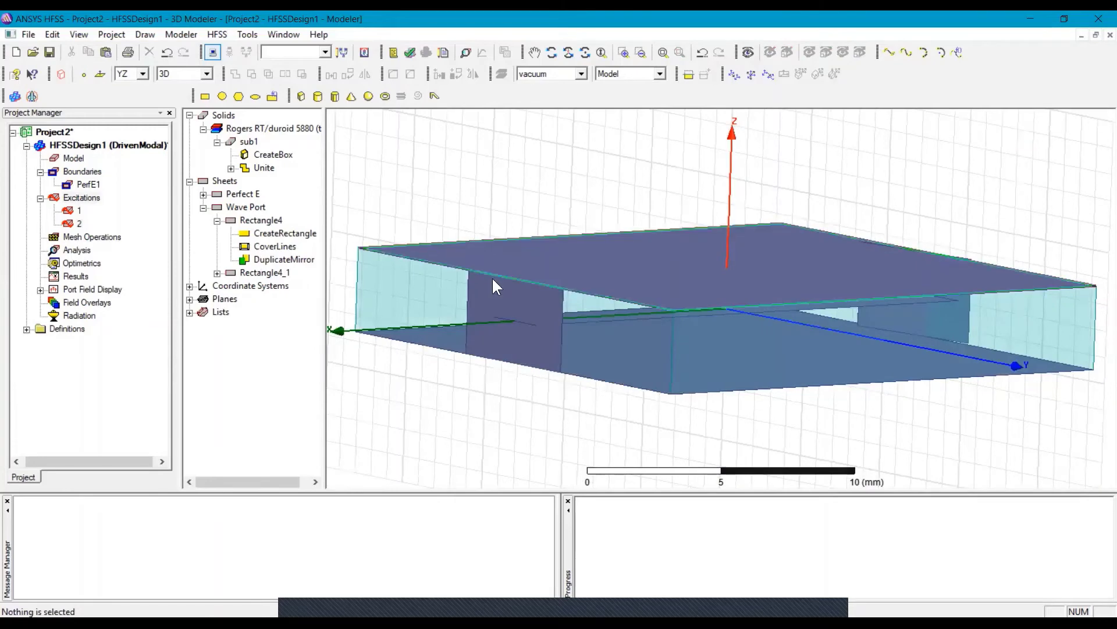
pyautogui.click(568, 53)
pyautogui.moveTo(780, 344); pyautogui.dragTo(661, 381)
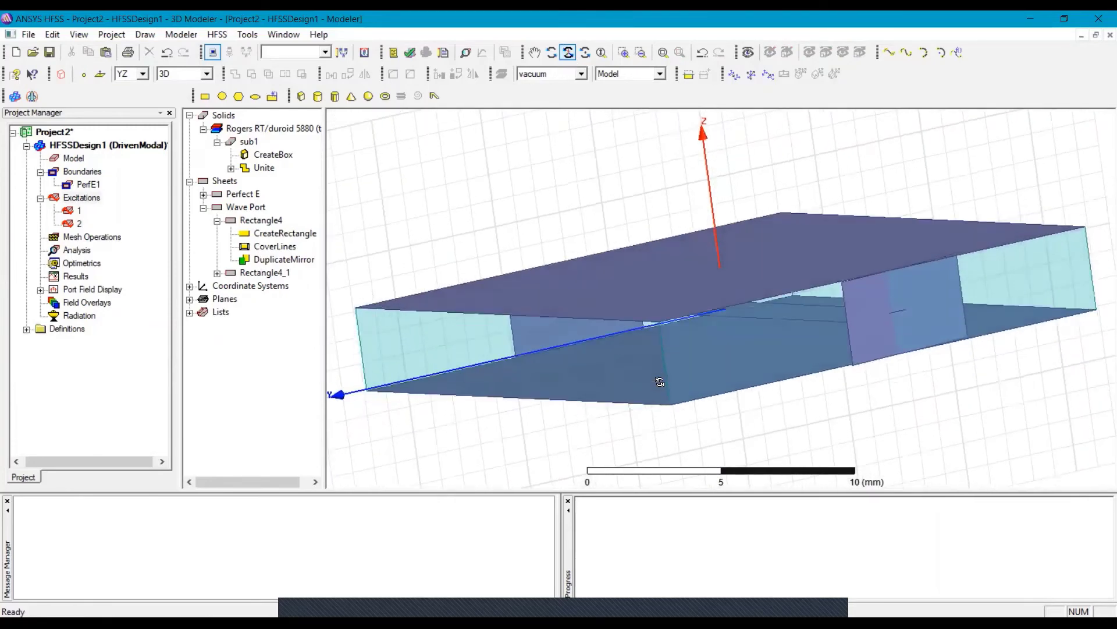
# Add a driven solution setup with a solution frequency of 10 GHz and a maximum of 11 passes
pyautogui.doubleClick(75, 251)
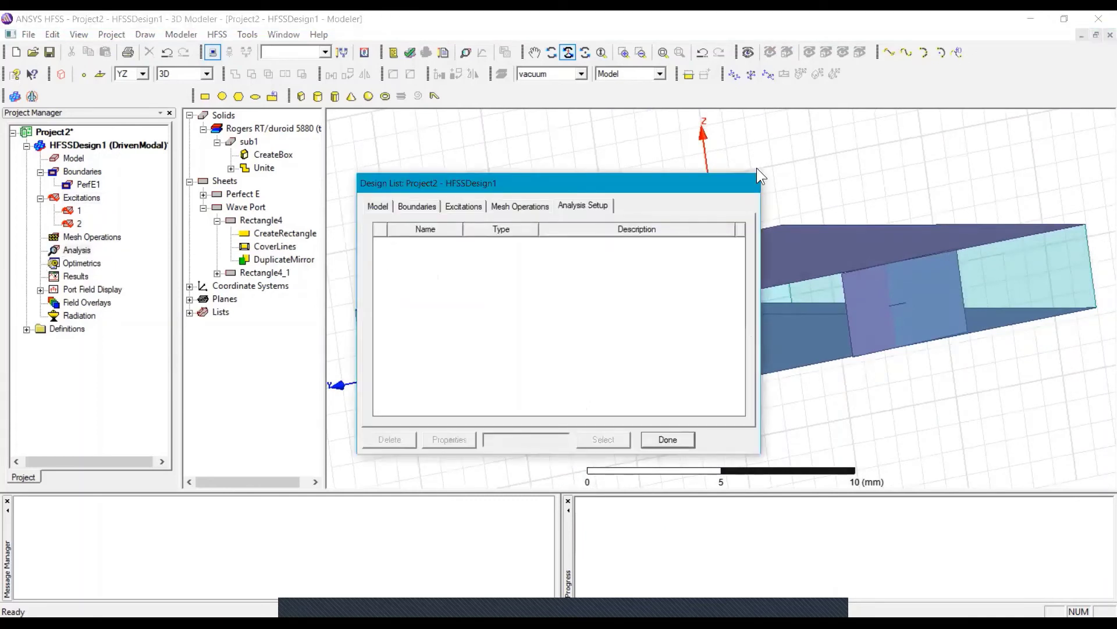
pyautogui.click(668, 439)
pyautogui.rightClick(77, 251)
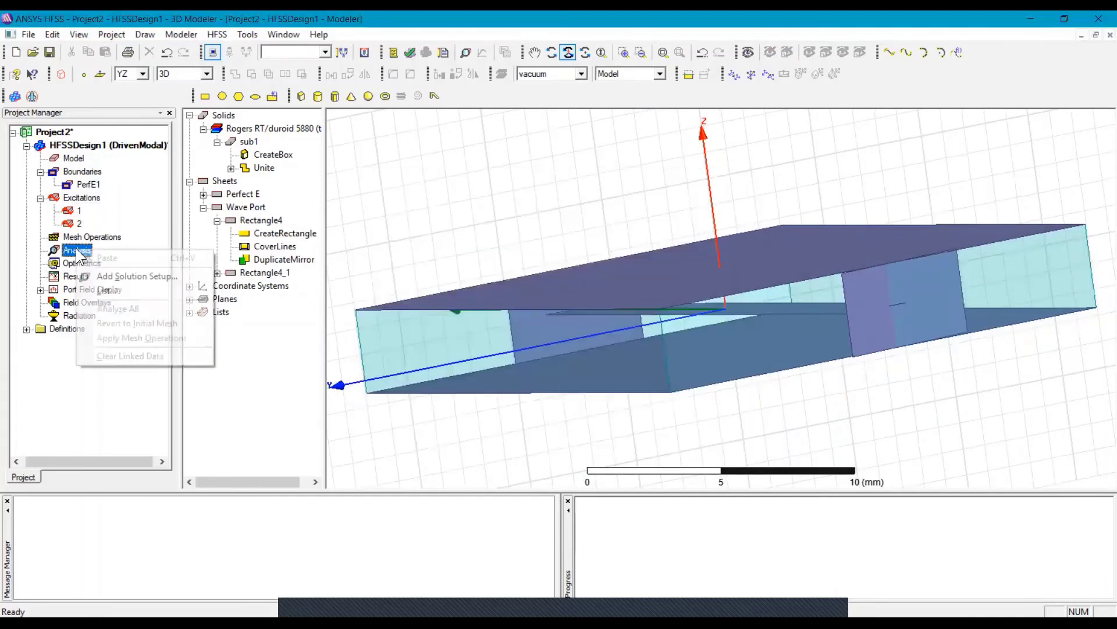
pyautogui.click(117, 275)
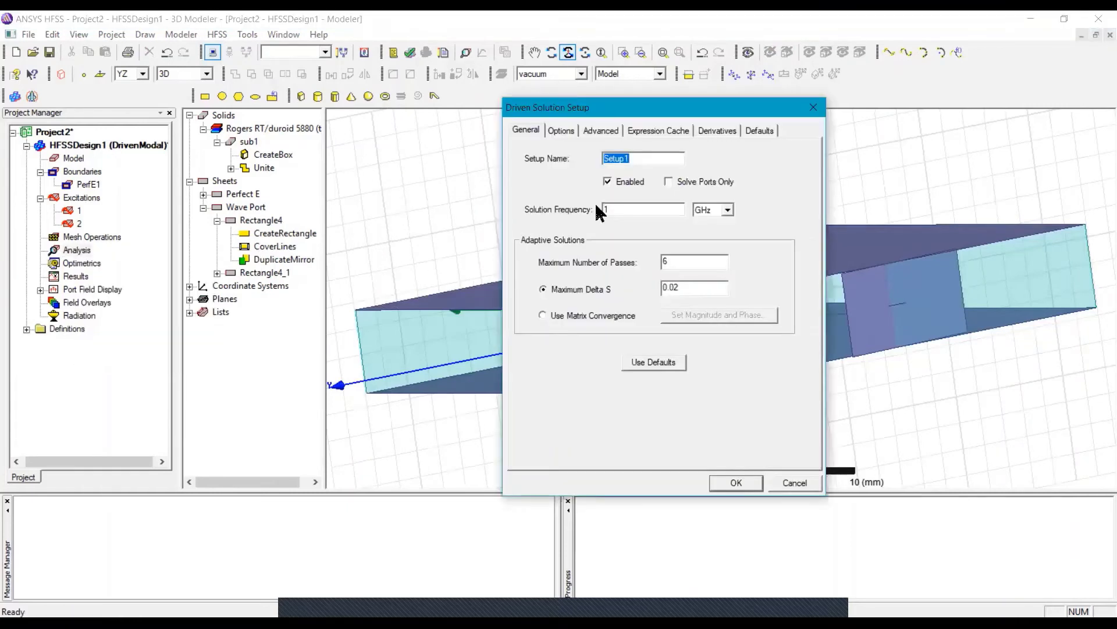
pyautogui.doubleClick(603, 209)
pyautogui.write('10')
pyautogui.doubleClick(678, 259)
pyautogui.write('11')
pyautogui.click(739, 485)
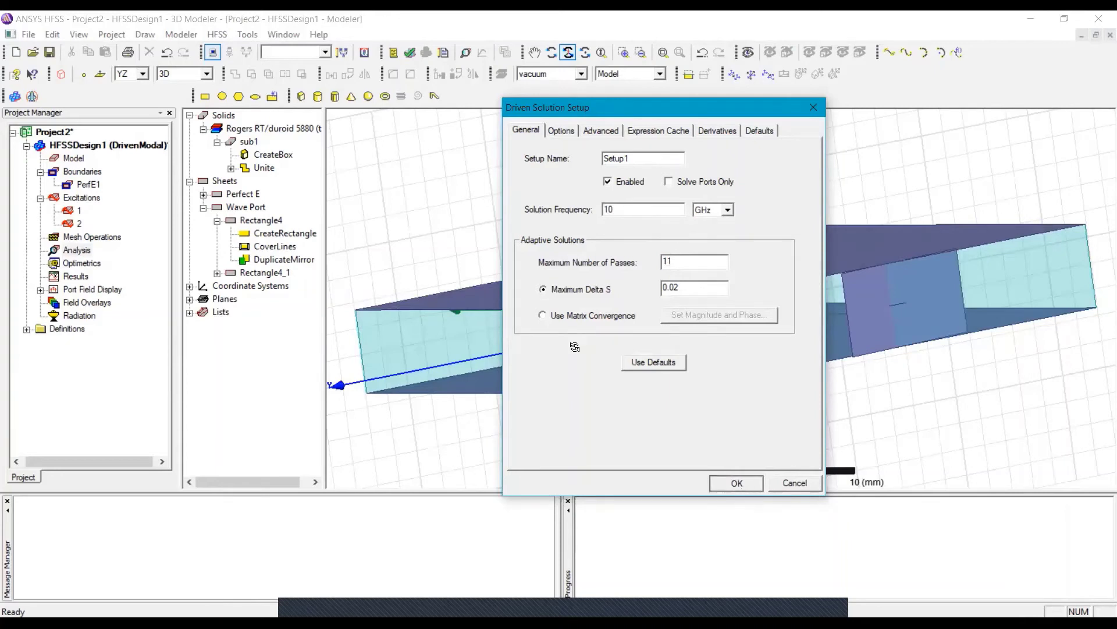
# Add a frequency sweep to Setup1 with sweep type Fast, keeping the LinearStep distribution
pyautogui.click(40, 250)
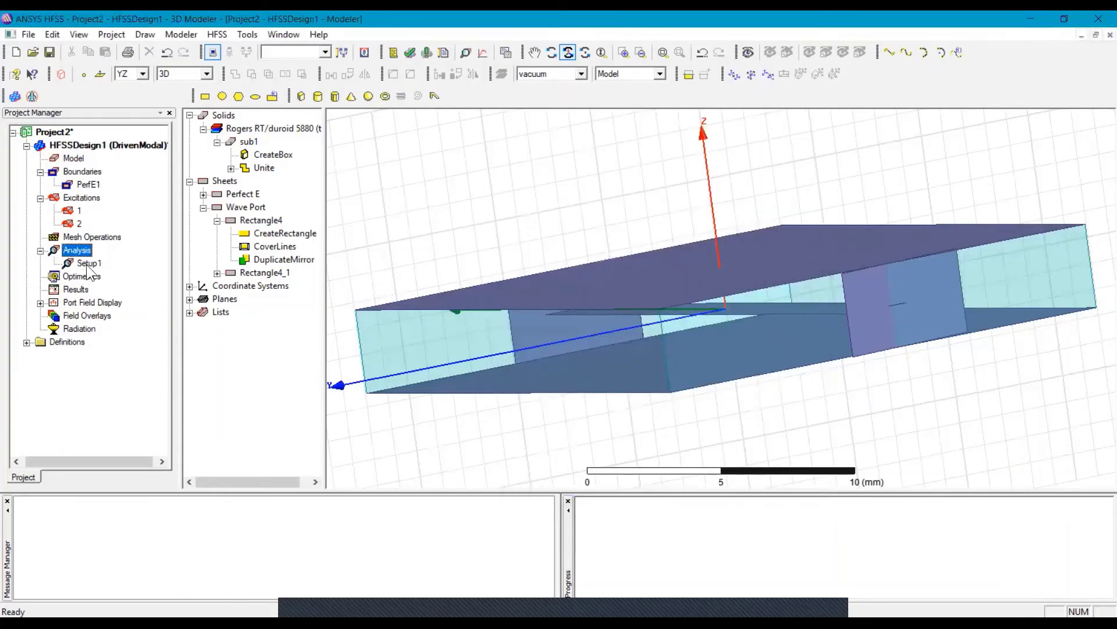
pyautogui.click(88, 263)
pyautogui.rightClick(88, 266)
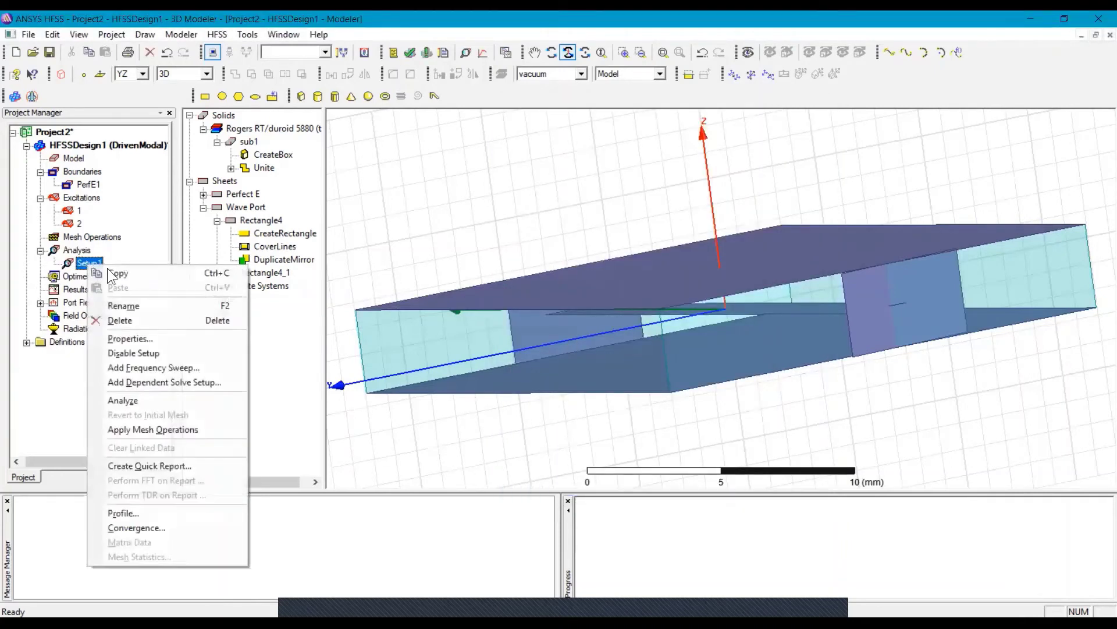
pyautogui.click(168, 371)
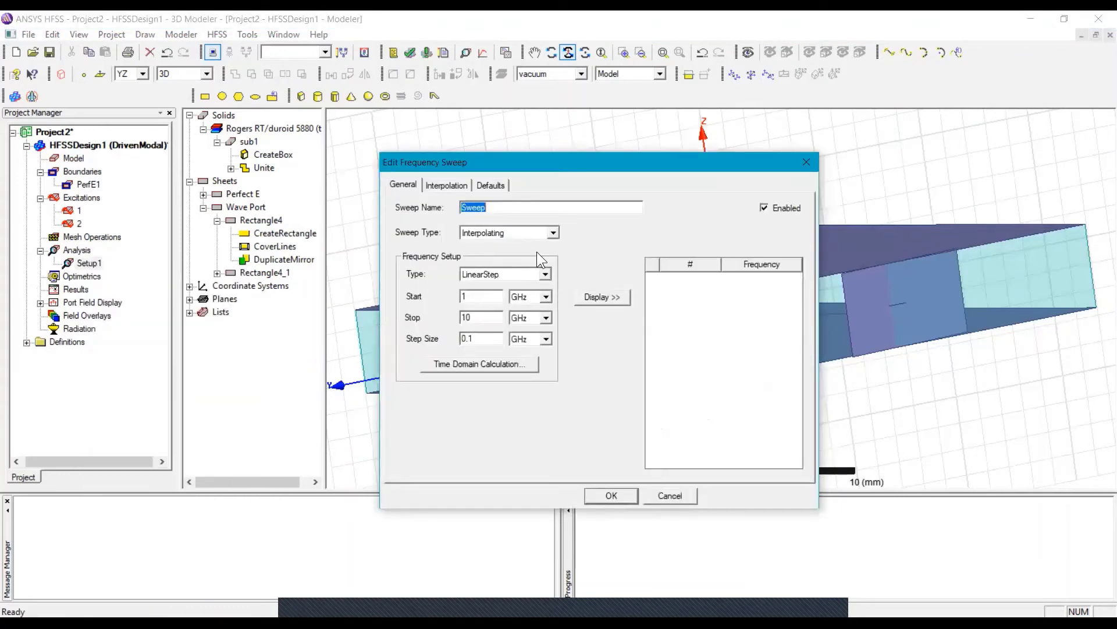
pyautogui.click(552, 235)
pyautogui.click(485, 257)
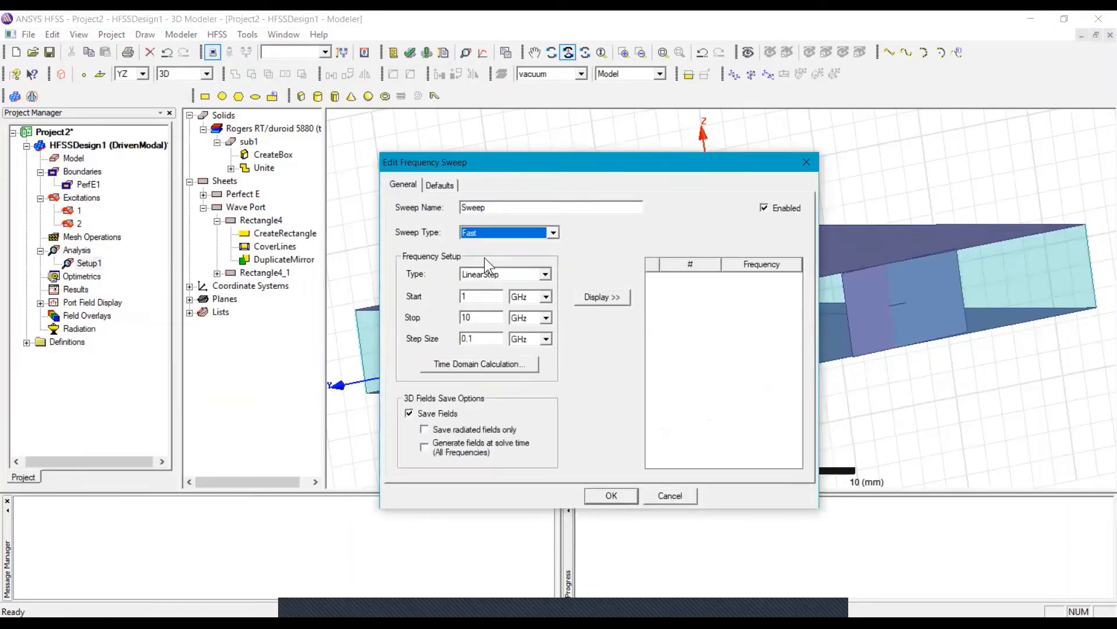
pyautogui.click(543, 276)
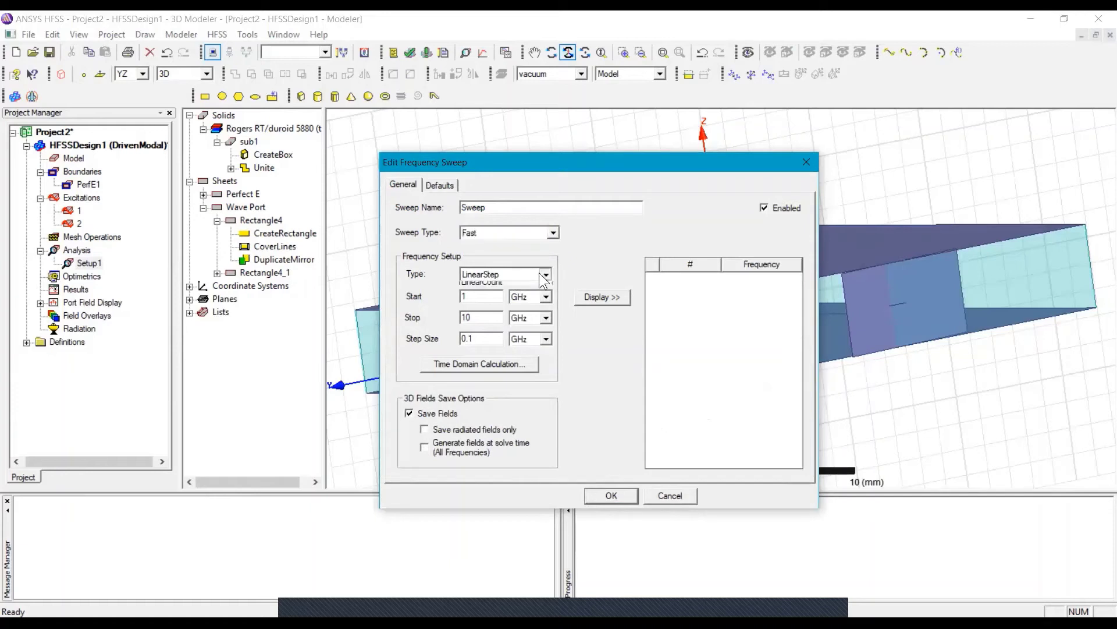
pyautogui.click(541, 277)
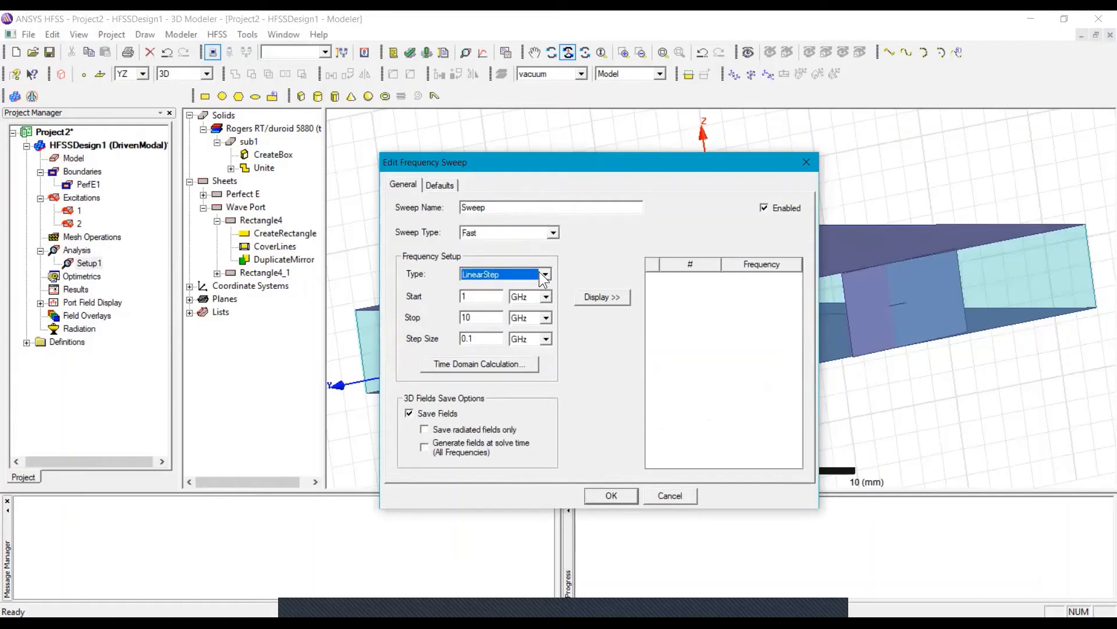
# Set the sweep to run from 5 to 25 GHz, enable saving radiated fields only, and accept the sweep
pyautogui.doubleClick(469, 297)
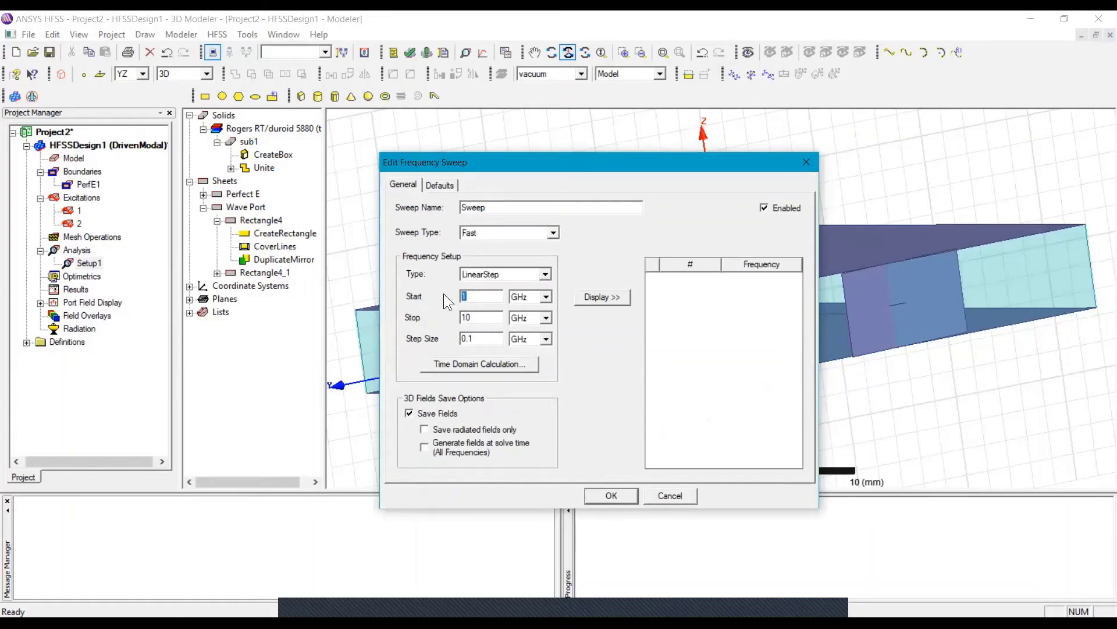
pyautogui.write('5')
pyautogui.click(478, 316)
pyautogui.doubleClick(479, 316)
pyautogui.write('25')
pyautogui.click(425, 429)
pyautogui.click(612, 496)
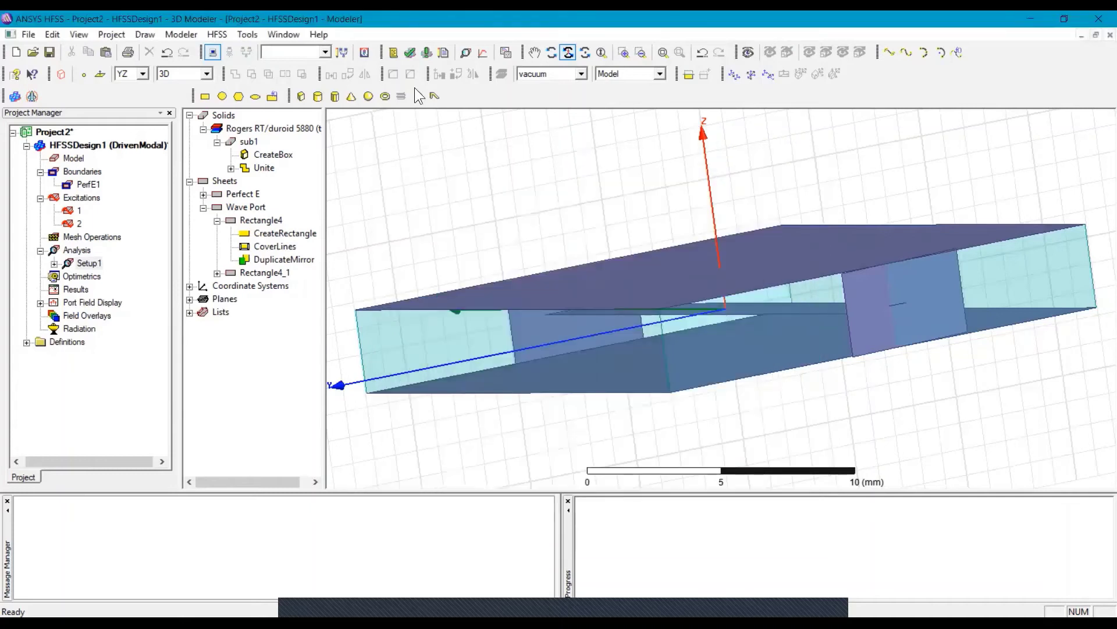
# Run the validation check on the design and save the project to the Desktop as stripline
pyautogui.click(410, 53)
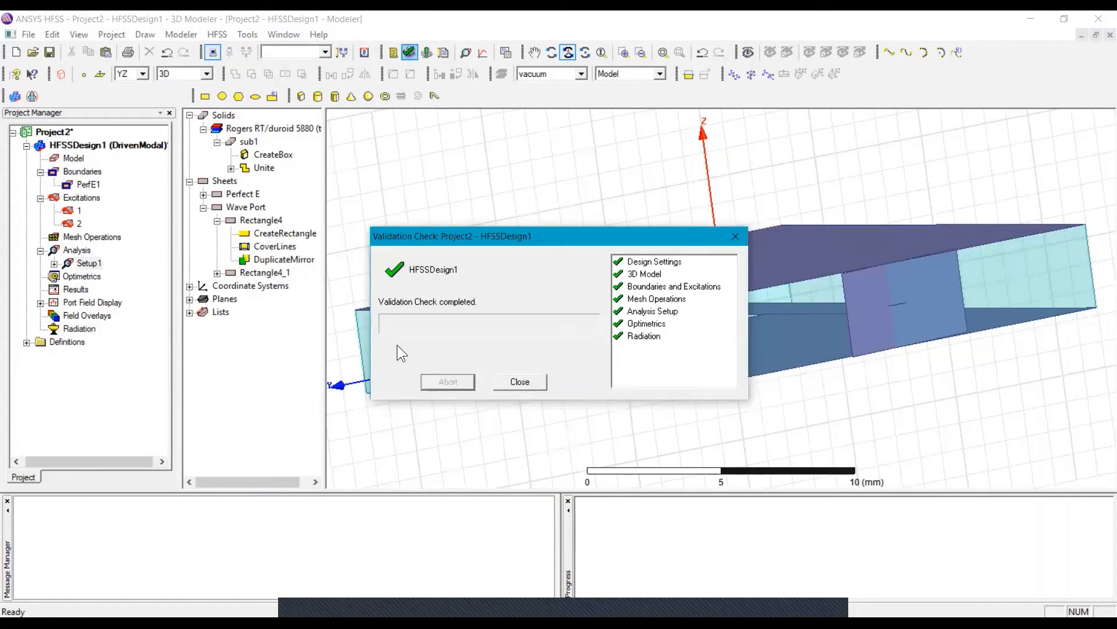
pyautogui.click(507, 388)
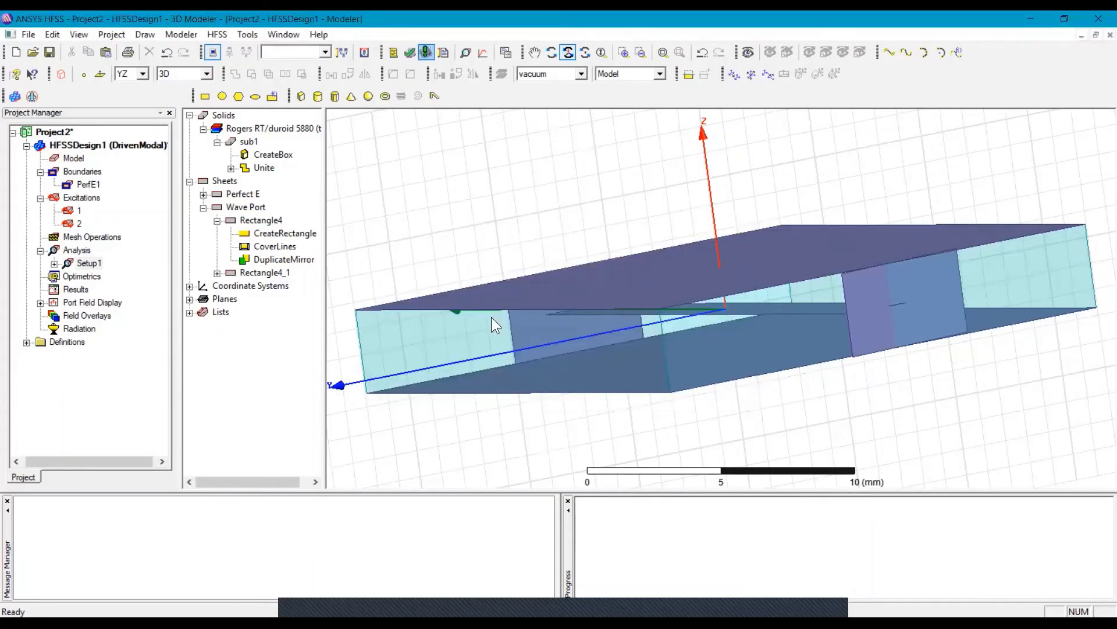
pyautogui.hotkey('ctrl', 's')
pyautogui.click(309, 259)
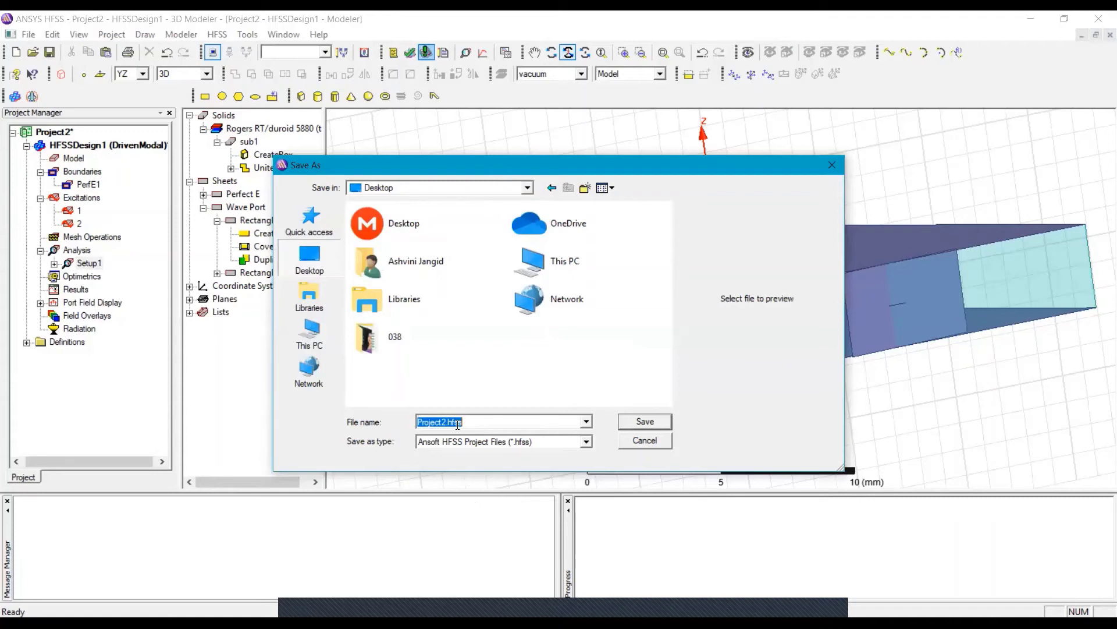
pyautogui.write('stripline')
pyautogui.click(628, 426)
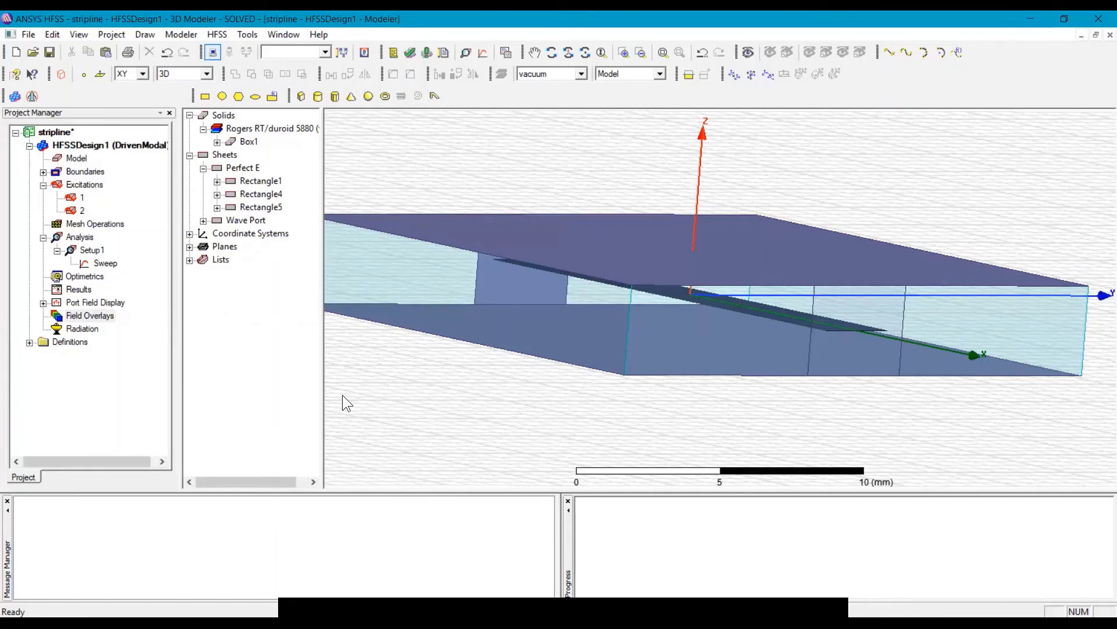
# Plot the Mag_E field in Box1 for Setup1 : LastAdaptive at 10 GHz and 0 deg phase
pyautogui.click(779, 326)
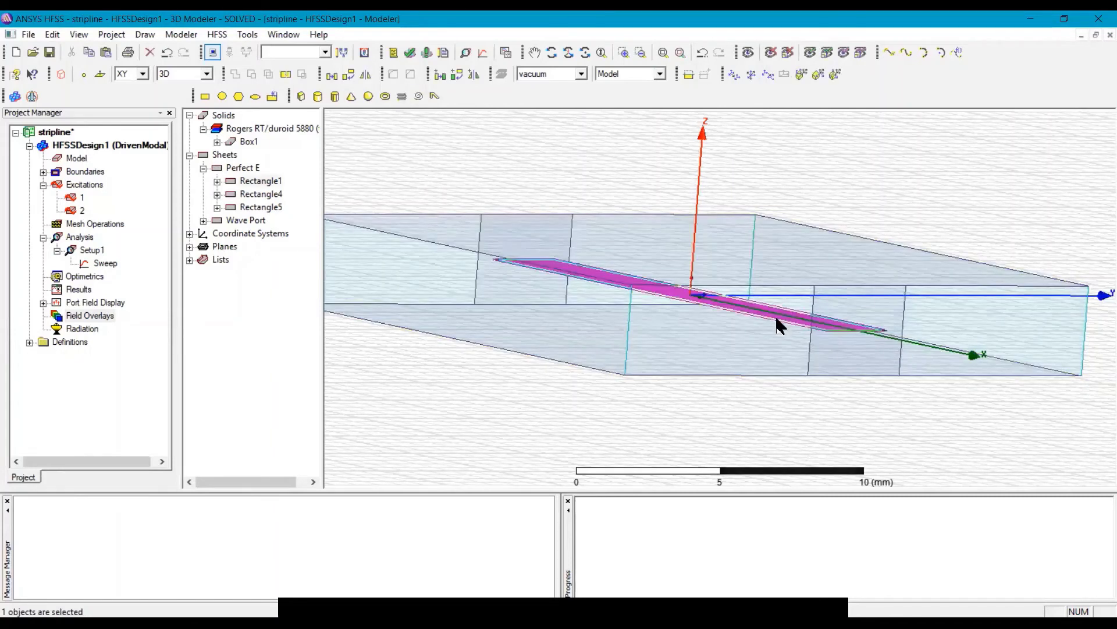
pyautogui.keyDown('ctrl'); pyautogui.click(691, 331); pyautogui.keyUp('ctrl')
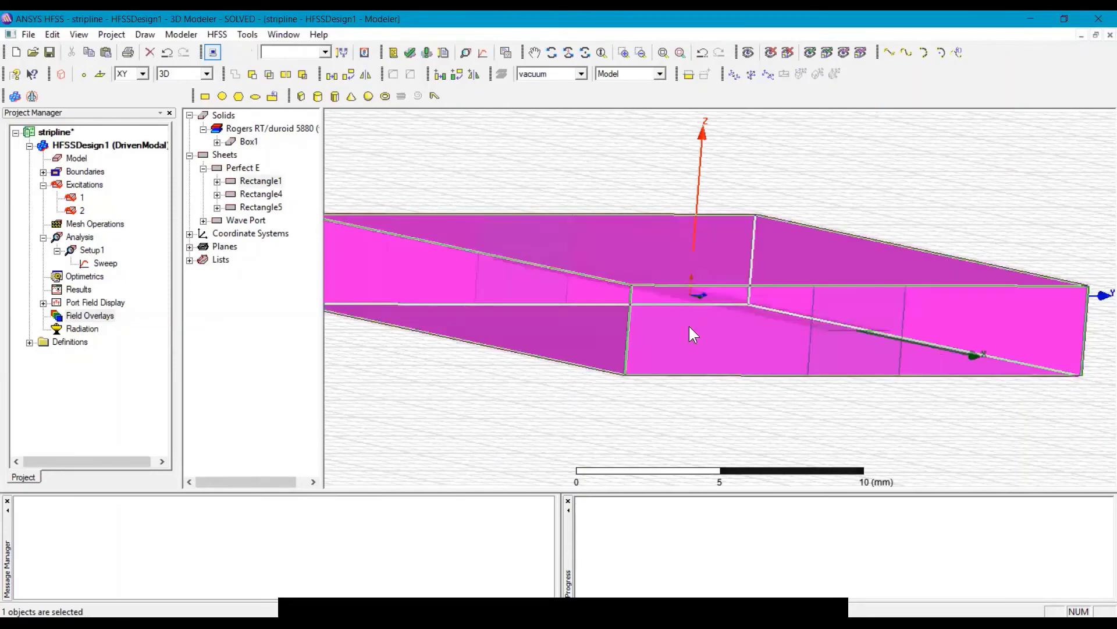
pyautogui.rightClick(691, 331)
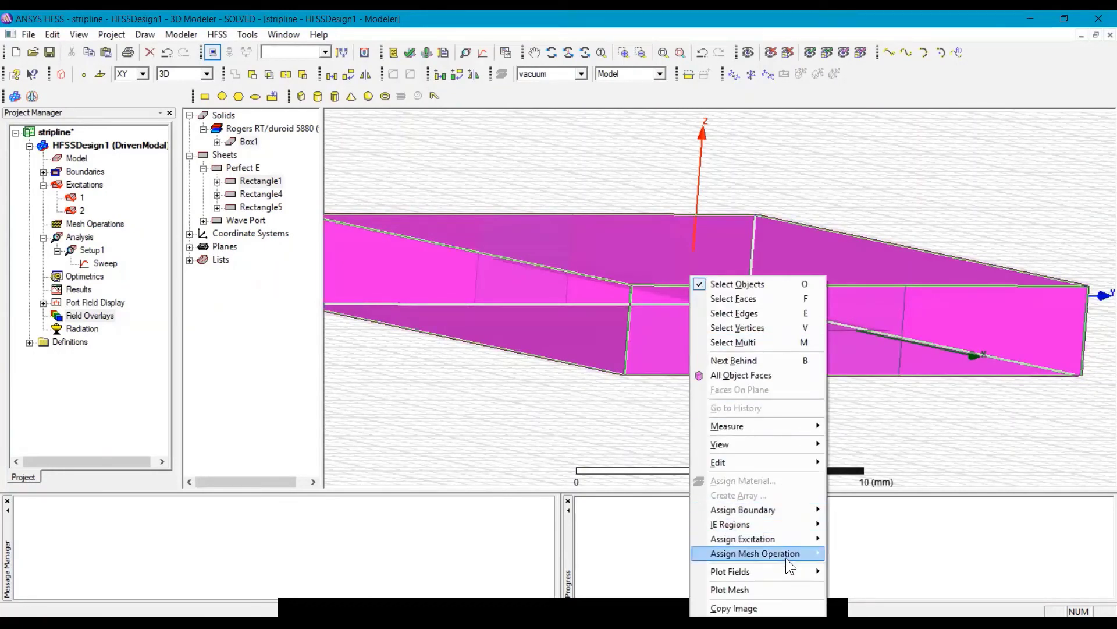
pyautogui.moveTo(786, 574)
pyautogui.moveTo(882, 471)
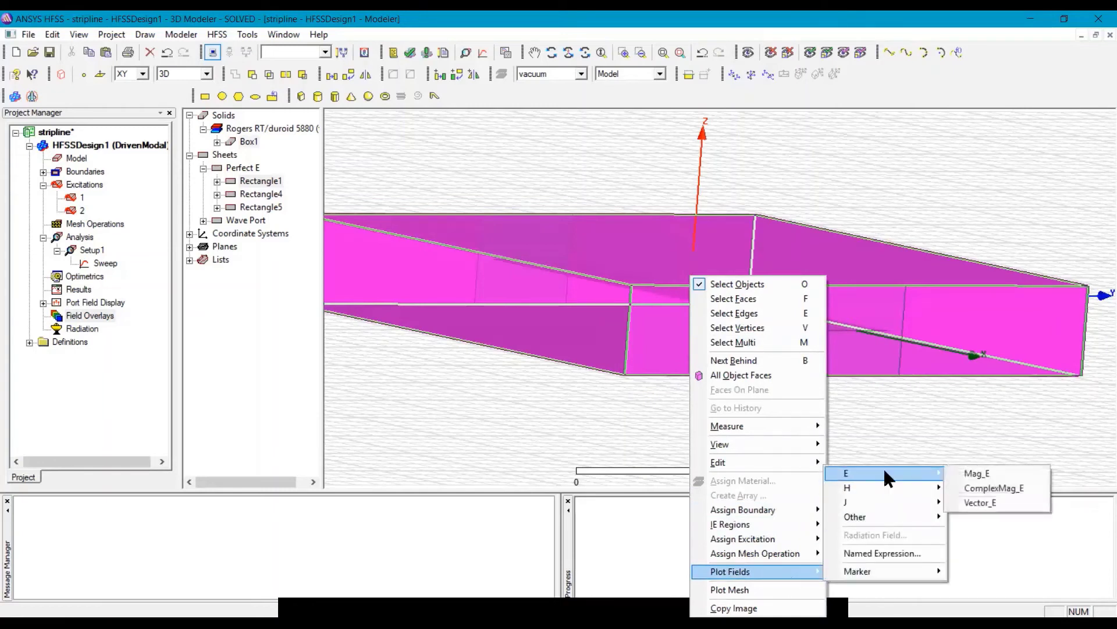
pyautogui.click(988, 476)
pyautogui.click(684, 267)
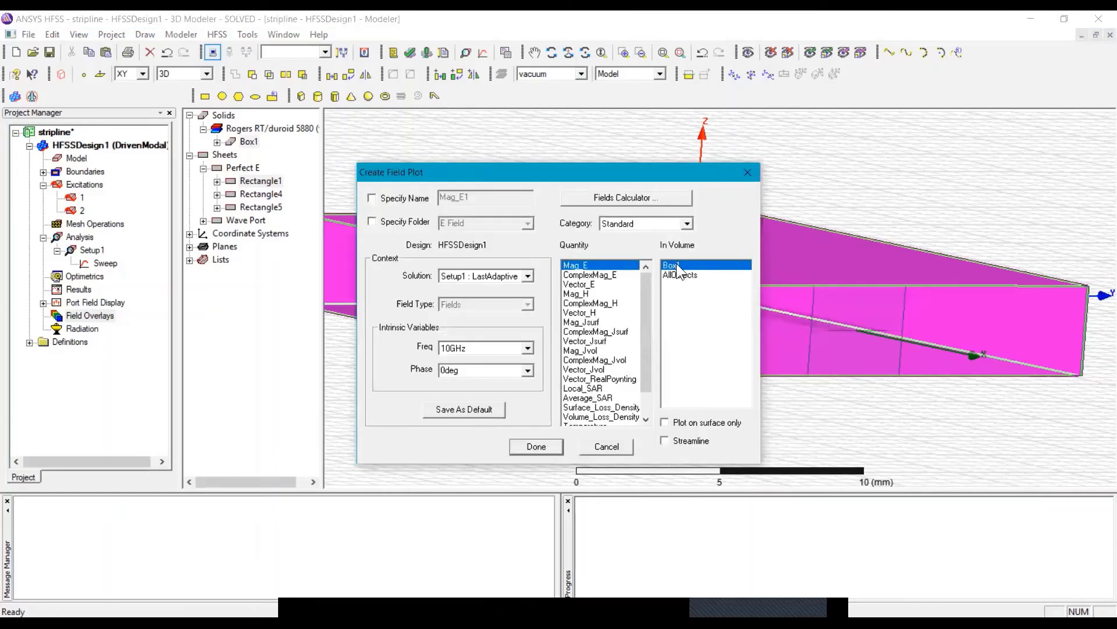
pyautogui.click(536, 446)
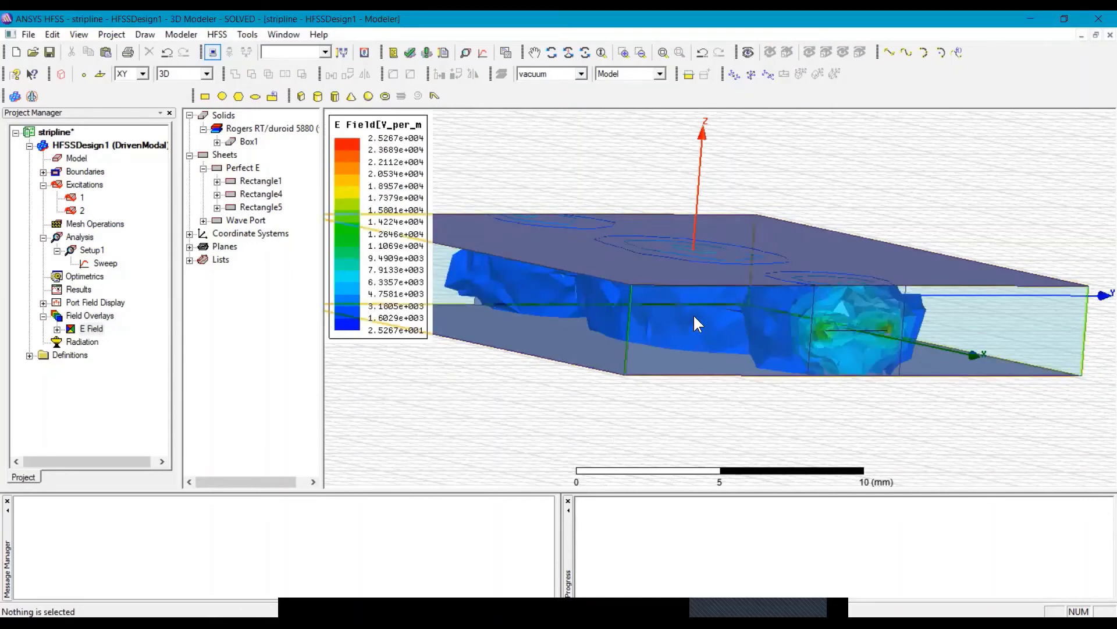
pyautogui.click(568, 52)
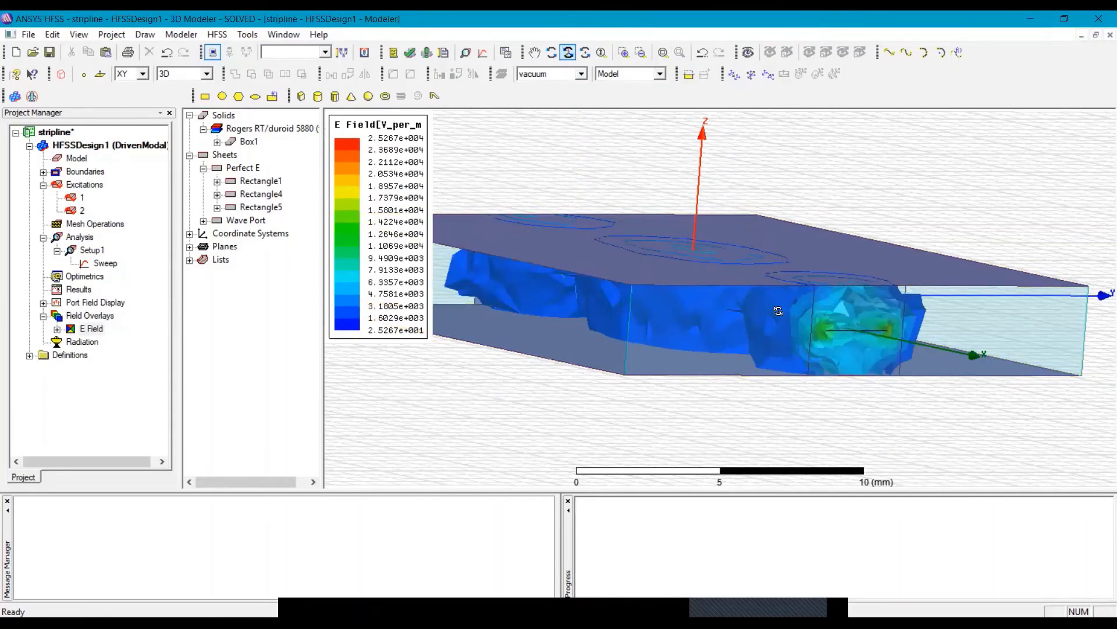
pyautogui.moveTo(779, 311); pyautogui.dragTo(617, 293)
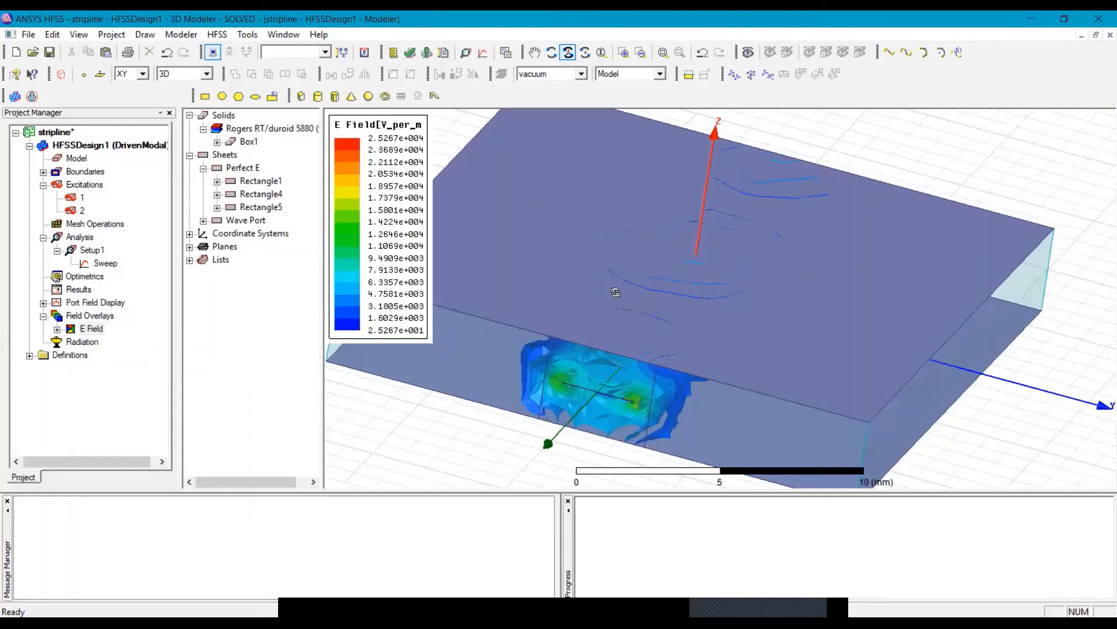
pyautogui.press('Escape')
pyautogui.click(566, 259)
pyautogui.rightClick(565, 260)
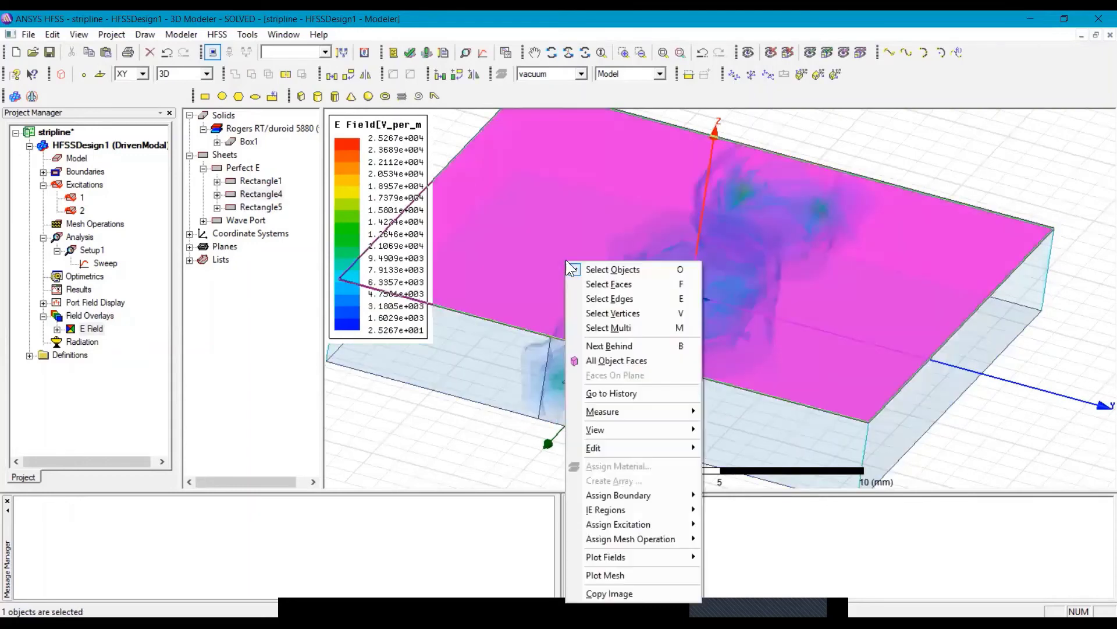
pyautogui.click(452, 408)
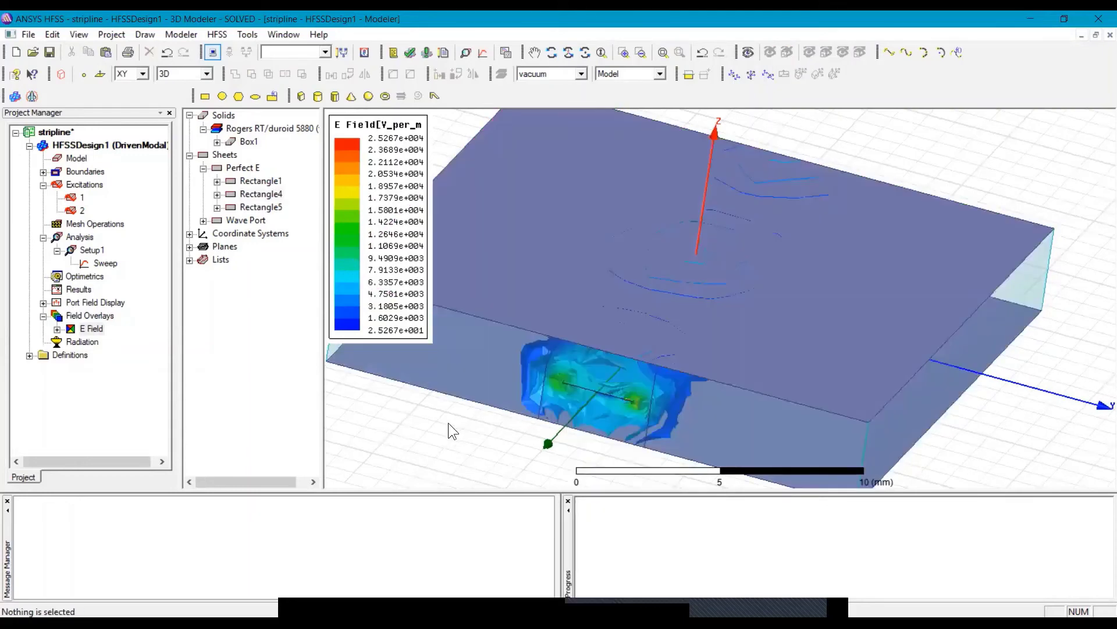
# Animate the E-field magnitude plot over phase, then close the animation controls
pyautogui.click(528, 254)
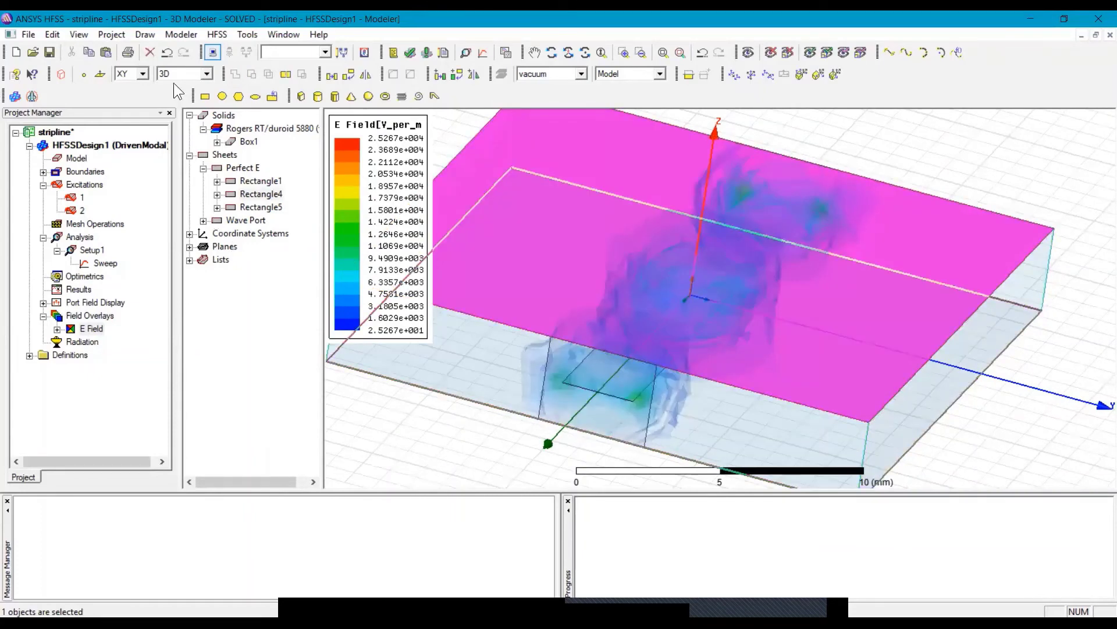
pyautogui.click(220, 35)
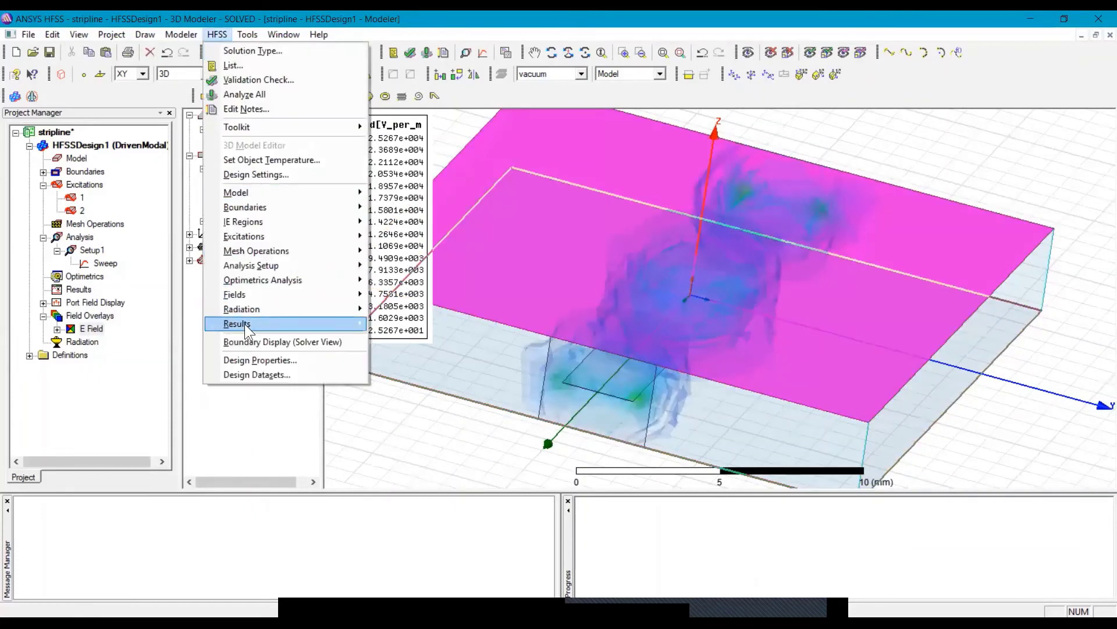
pyautogui.moveTo(296, 293)
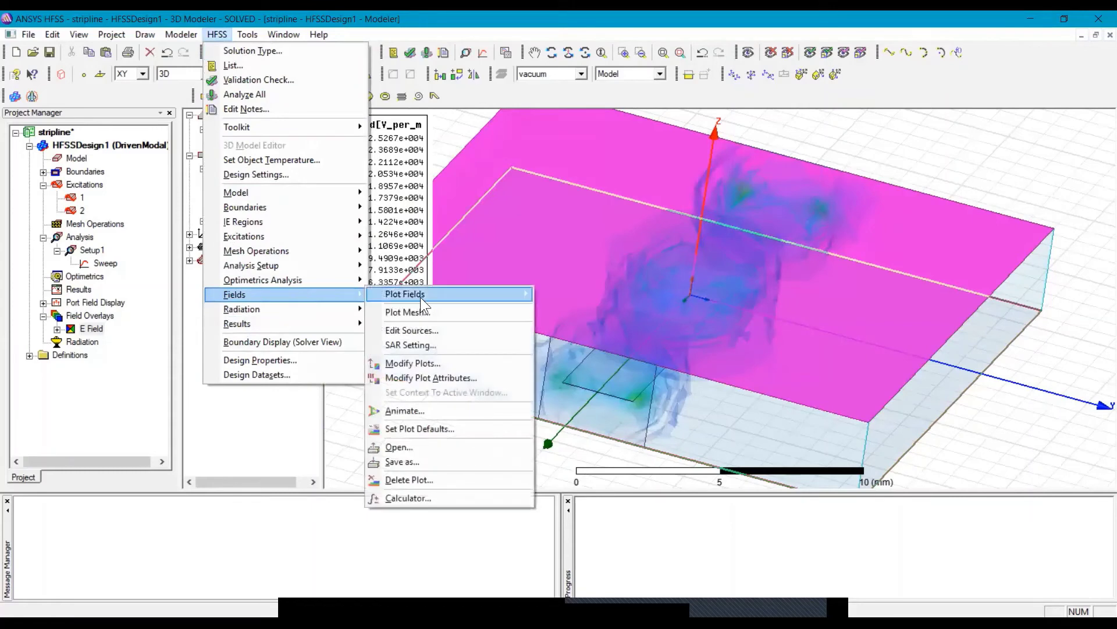
pyautogui.click(421, 414)
pyautogui.click(515, 365)
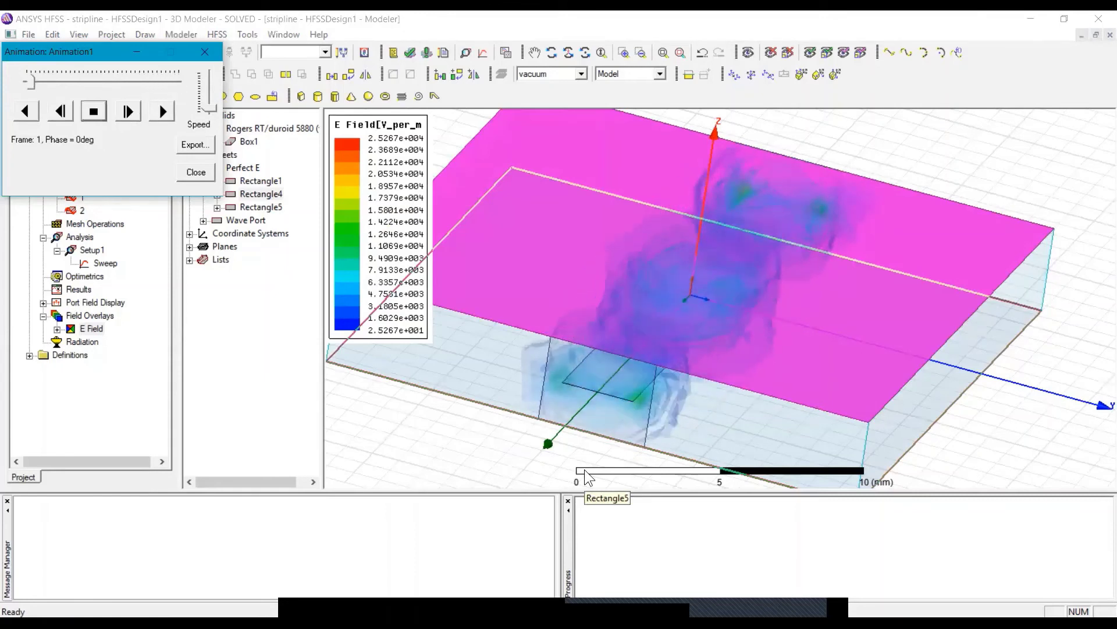
pyautogui.click(207, 51)
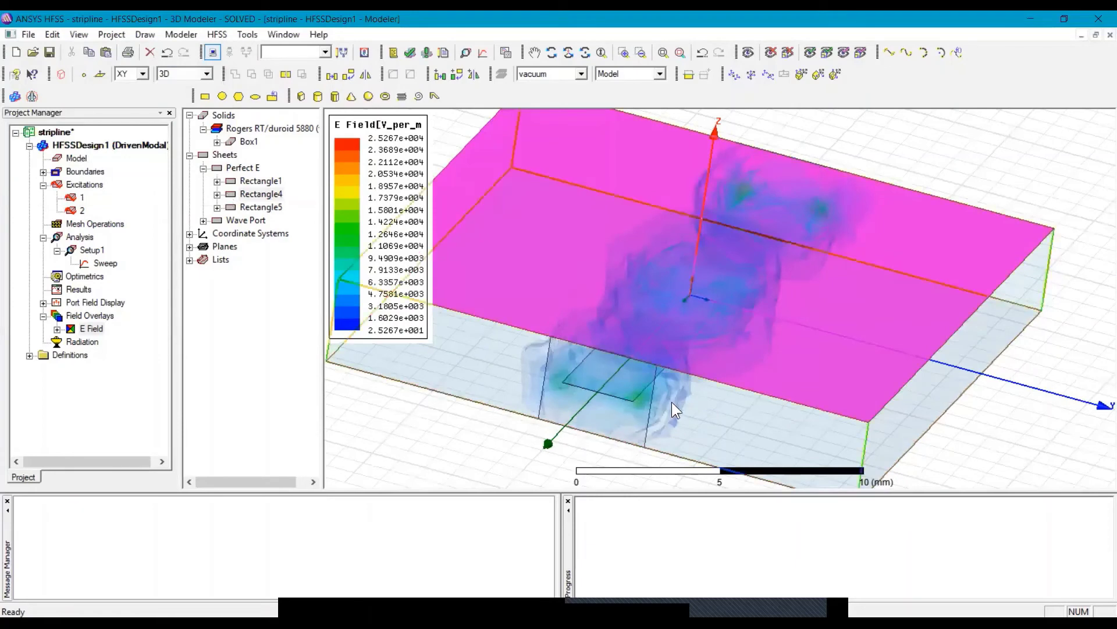
# Set the transparency of the upper ground plane, Rectangle4, to 0.74
pyautogui.click(566, 53)
pyautogui.moveTo(708, 323)
pyautogui.mouseDown()
pyautogui.moveTo(726, 303)
pyautogui.moveTo(721, 318)
pyautogui.mouseUp()
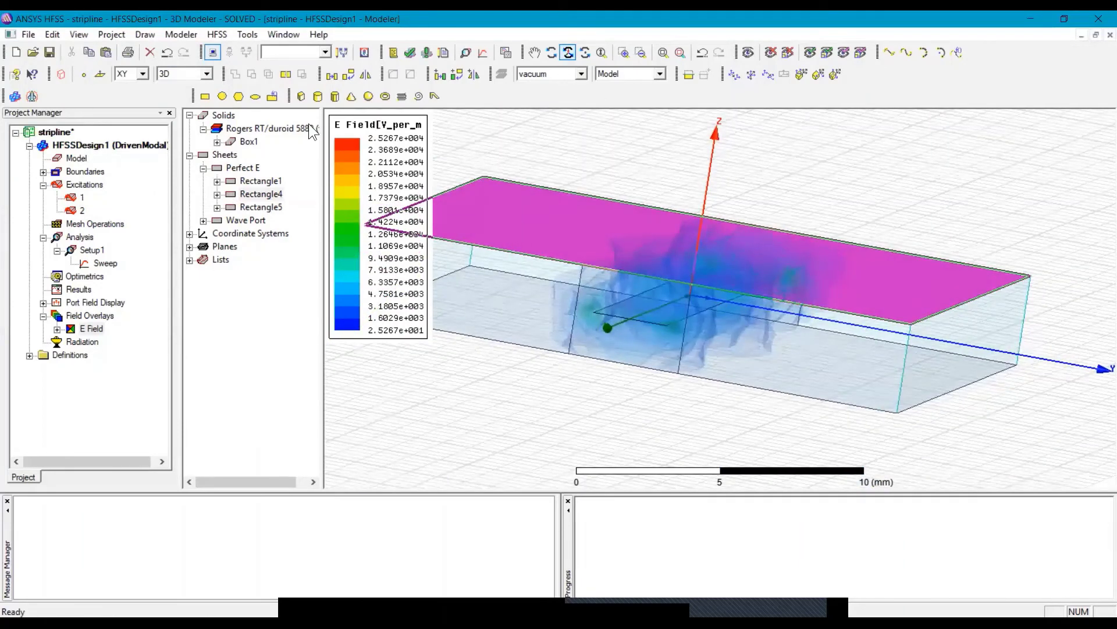
pyautogui.click(864, 256)
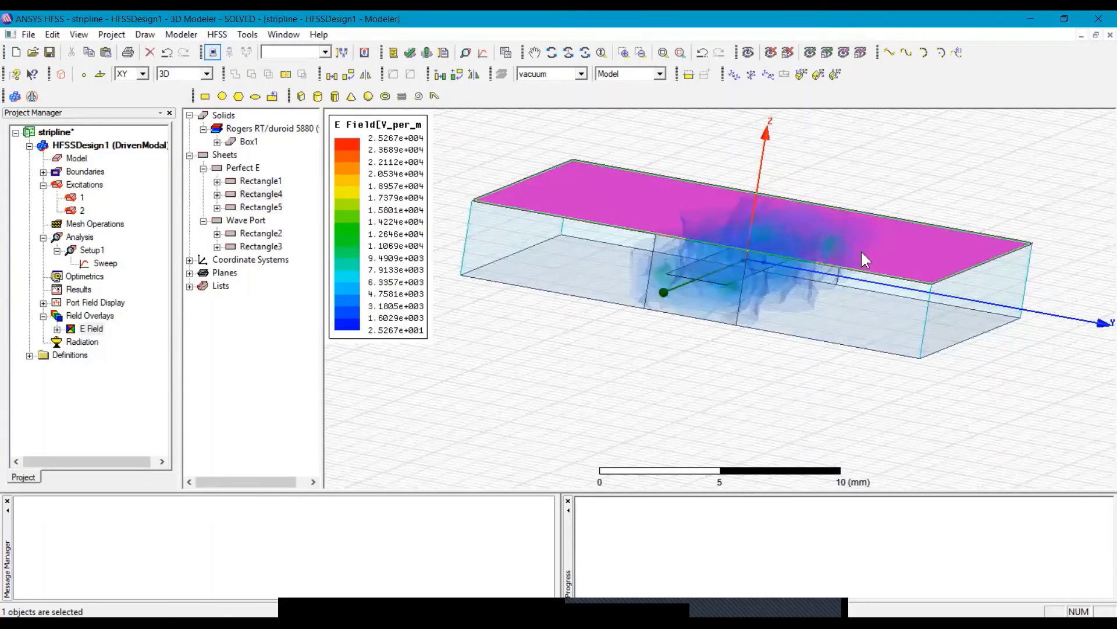
pyautogui.rightClick(860, 249)
pyautogui.click(259, 194)
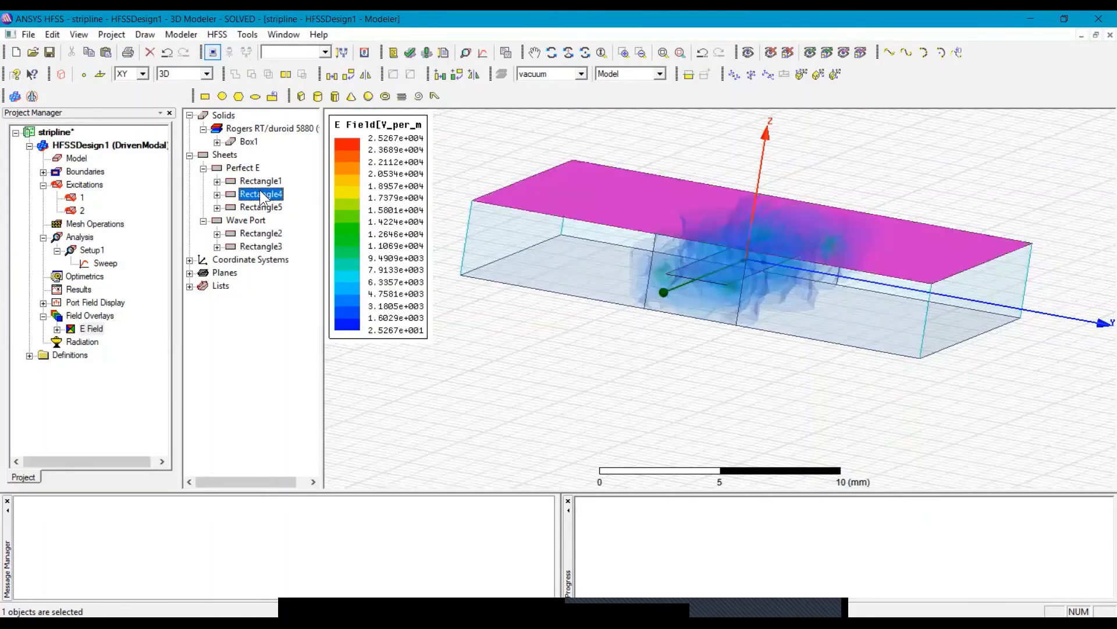
pyautogui.doubleClick(260, 192)
pyautogui.click(462, 313)
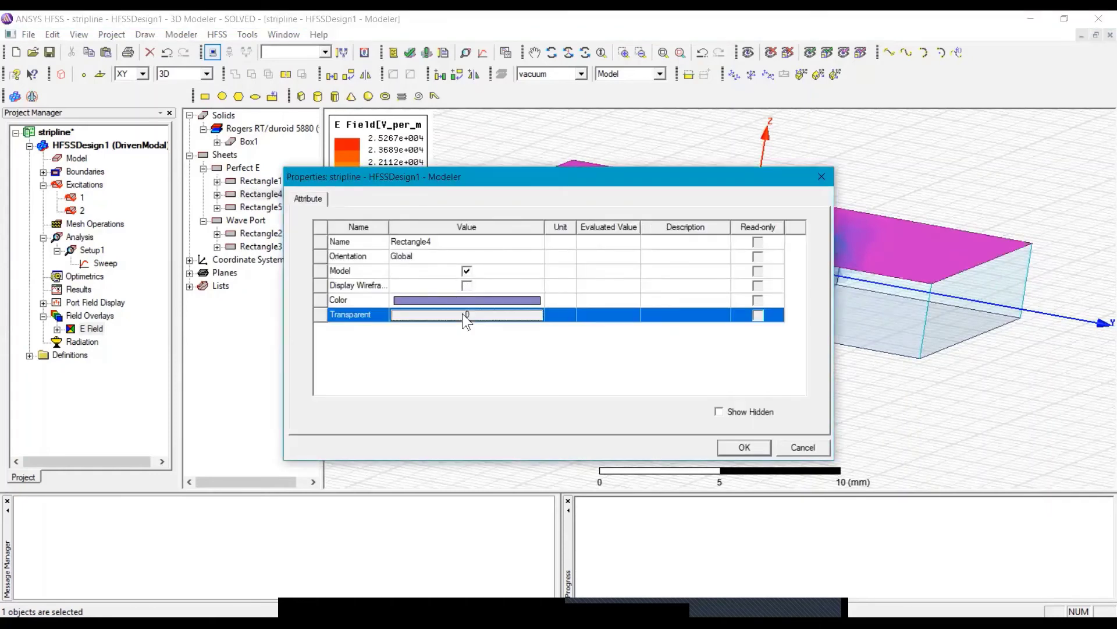
pyautogui.moveTo(476, 305); pyautogui.dragTo(561, 305)
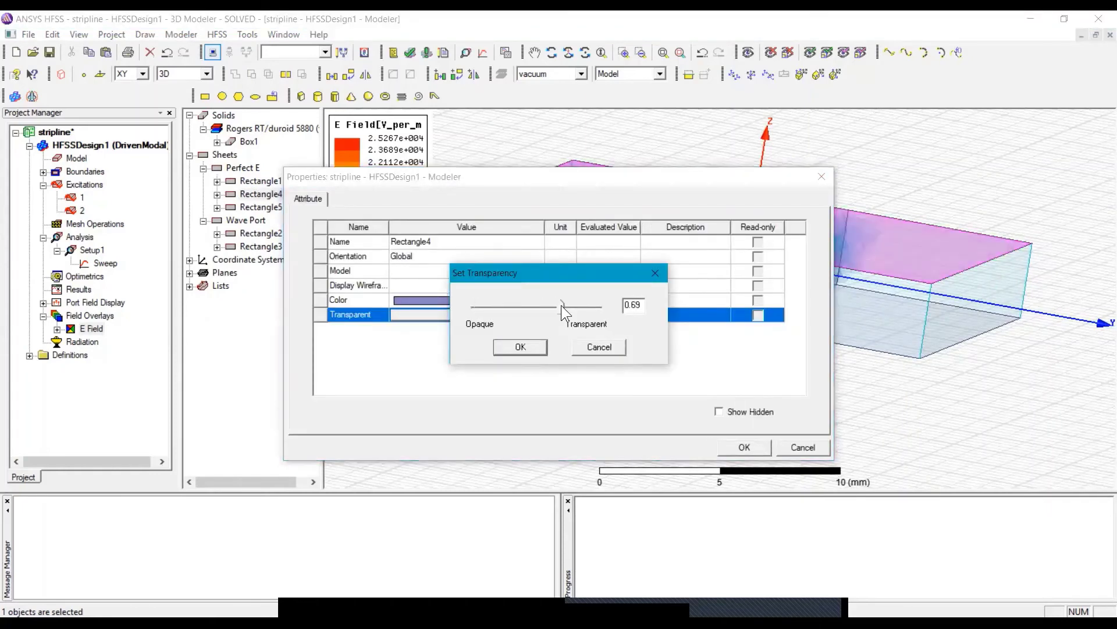
pyautogui.click(539, 349)
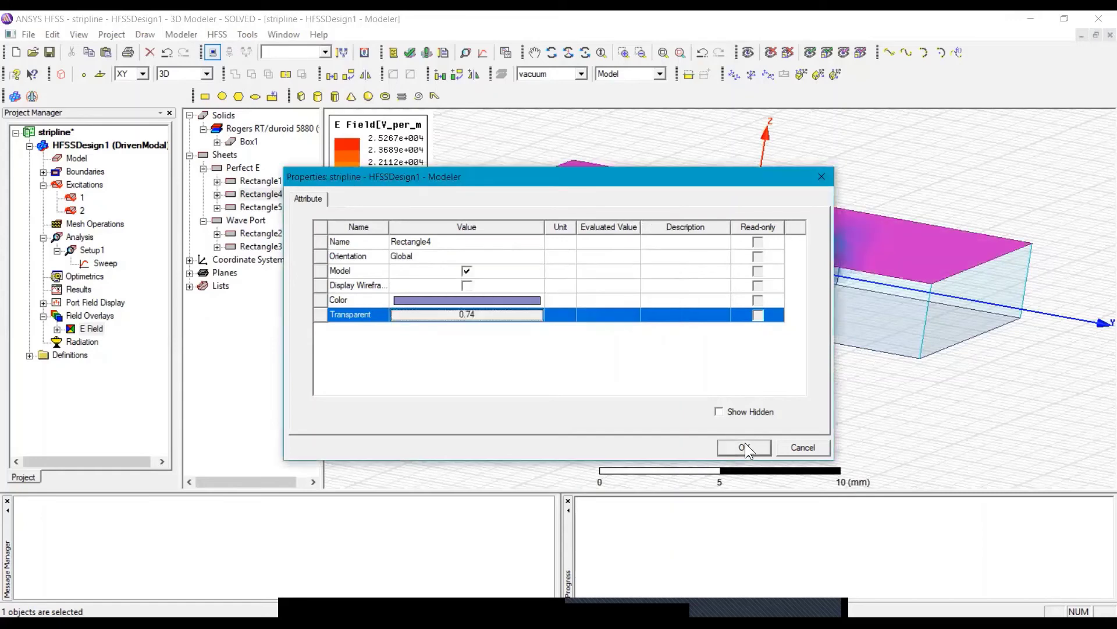
pyautogui.click(745, 443)
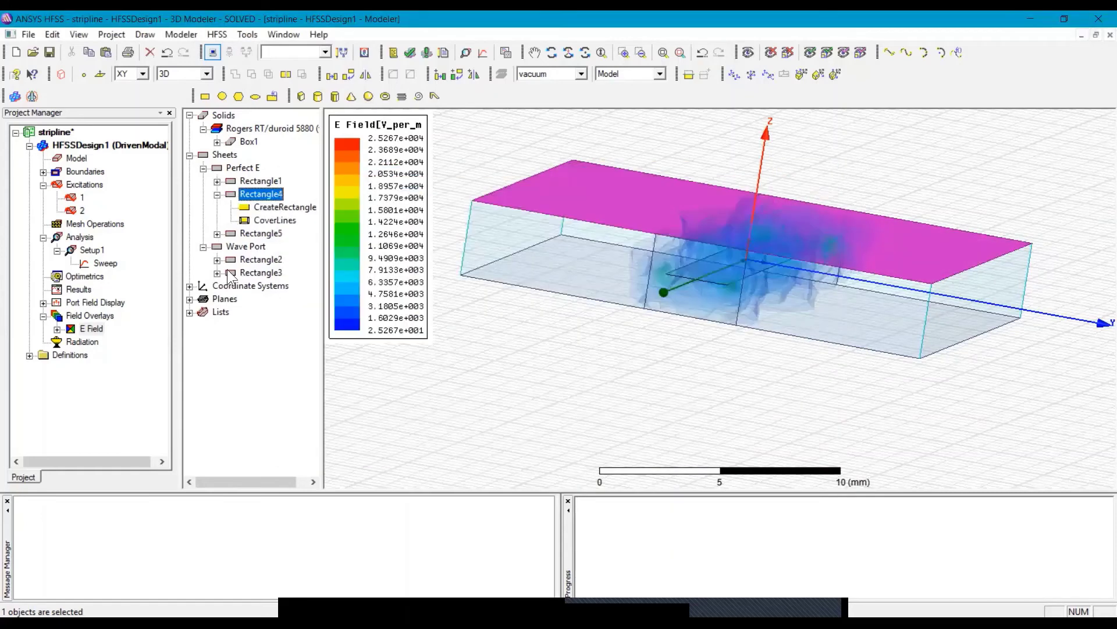
pyautogui.click(217, 194)
# Set the transparency of the lower ground plane, Rectangle5, to 0.7
pyautogui.click(255, 206)
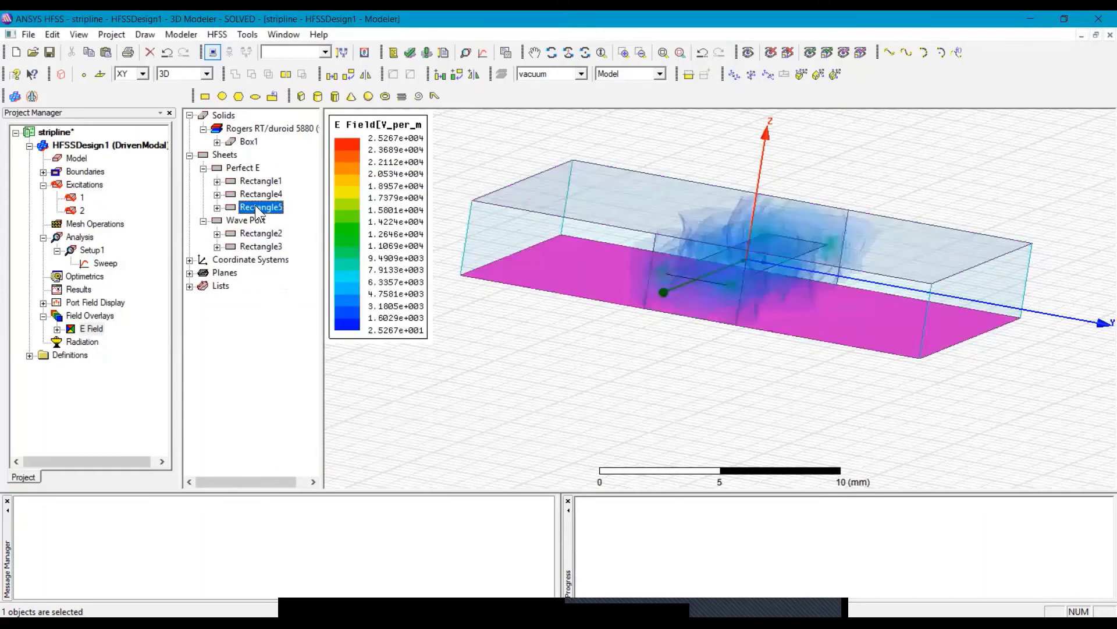
pyautogui.doubleClick(255, 206)
pyautogui.click(446, 314)
pyautogui.click(446, 314)
pyautogui.moveTo(492, 305); pyautogui.dragTo(562, 308)
pyautogui.click(539, 345)
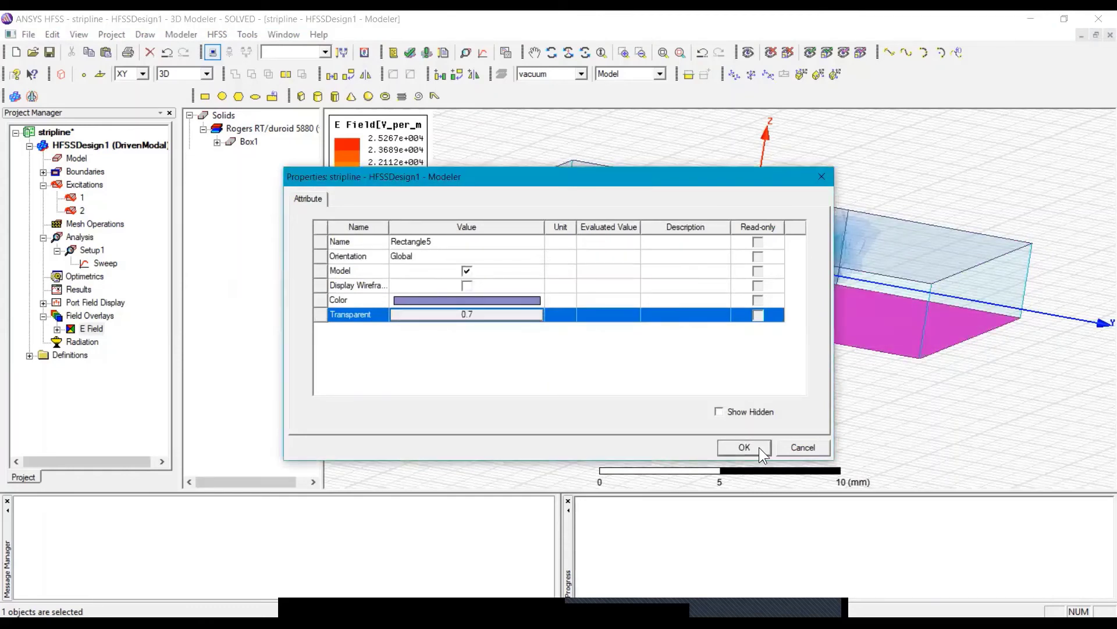
pyautogui.click(759, 447)
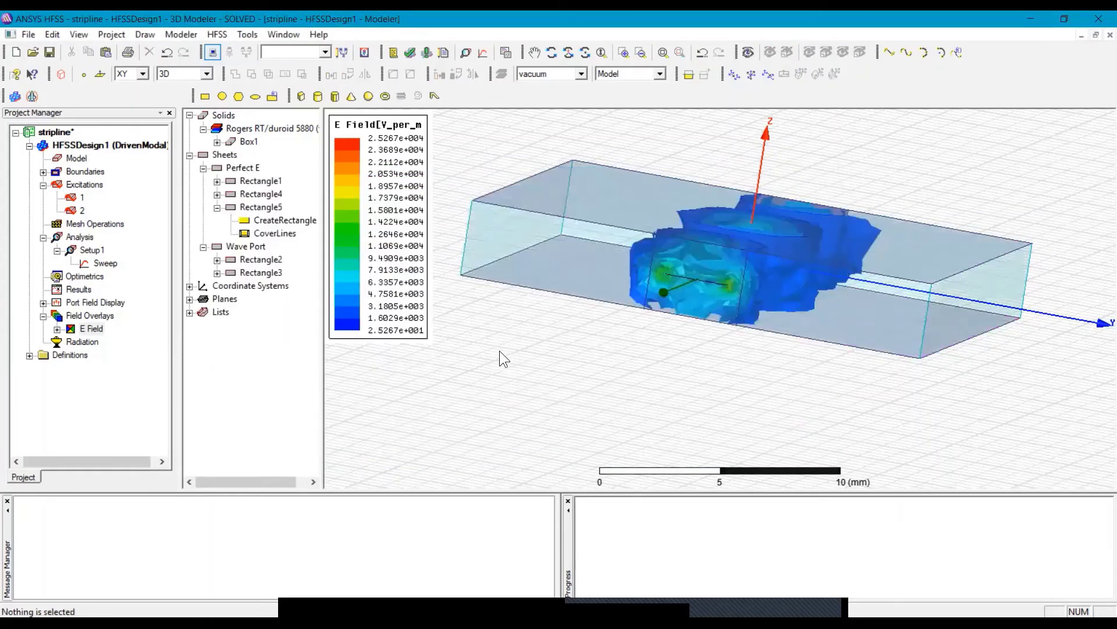
# Plot the Vector_E field for the strip and substrate box, using Setup1 : LastAdaptive at 10 GHz and 0 deg phase
pyautogui.click(566, 53)
pyautogui.moveTo(662, 208); pyautogui.dragTo(609, 222)
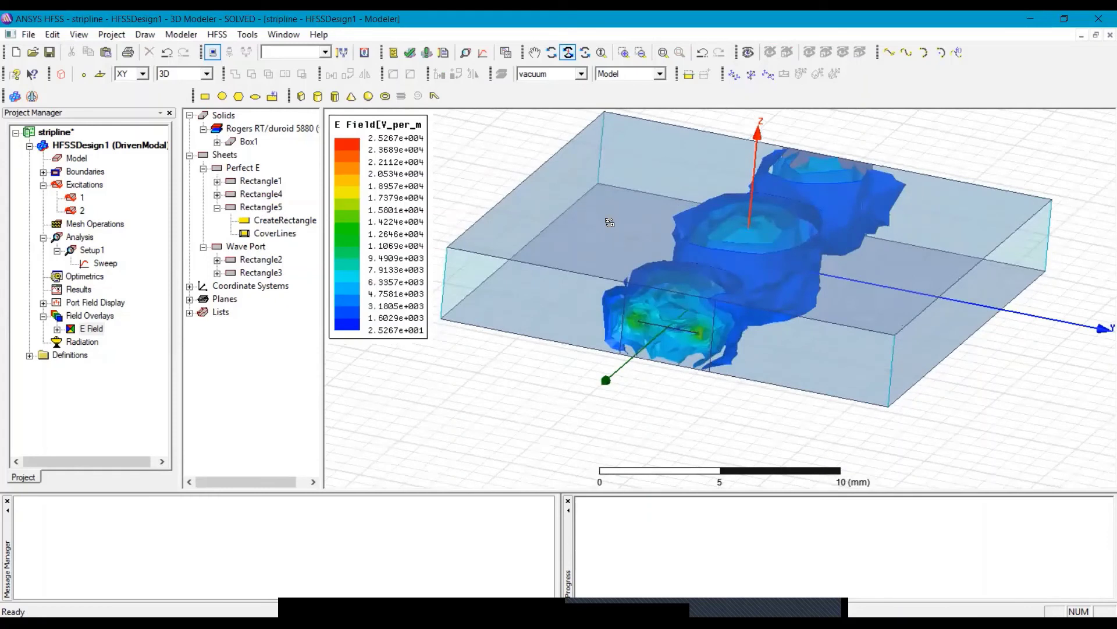
pyautogui.click(203, 167)
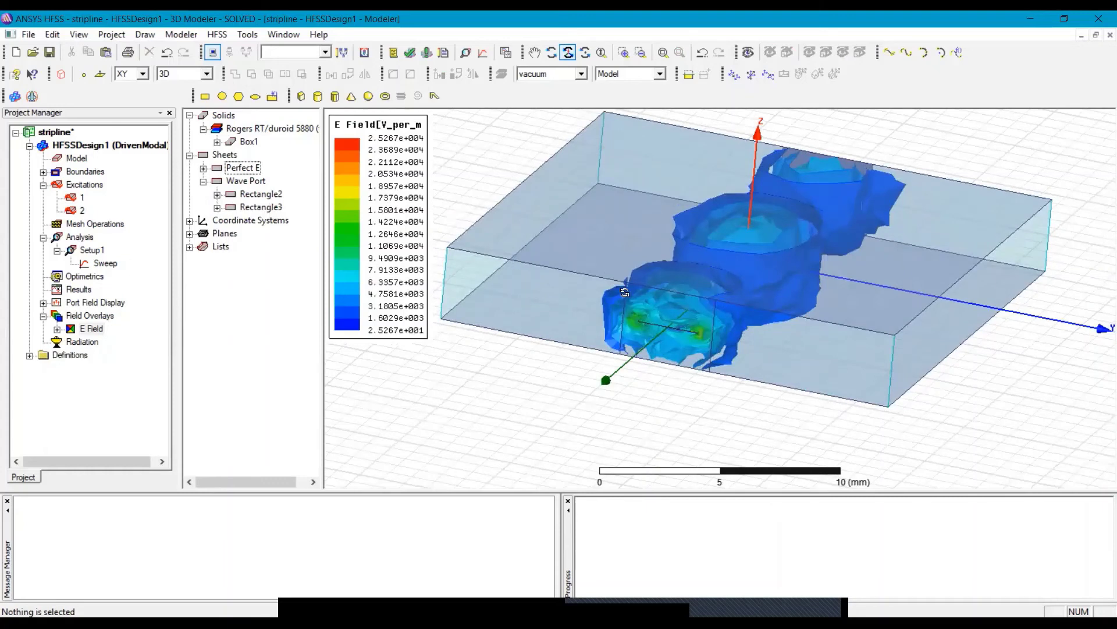
pyautogui.press('Escape')
pyautogui.click(668, 319)
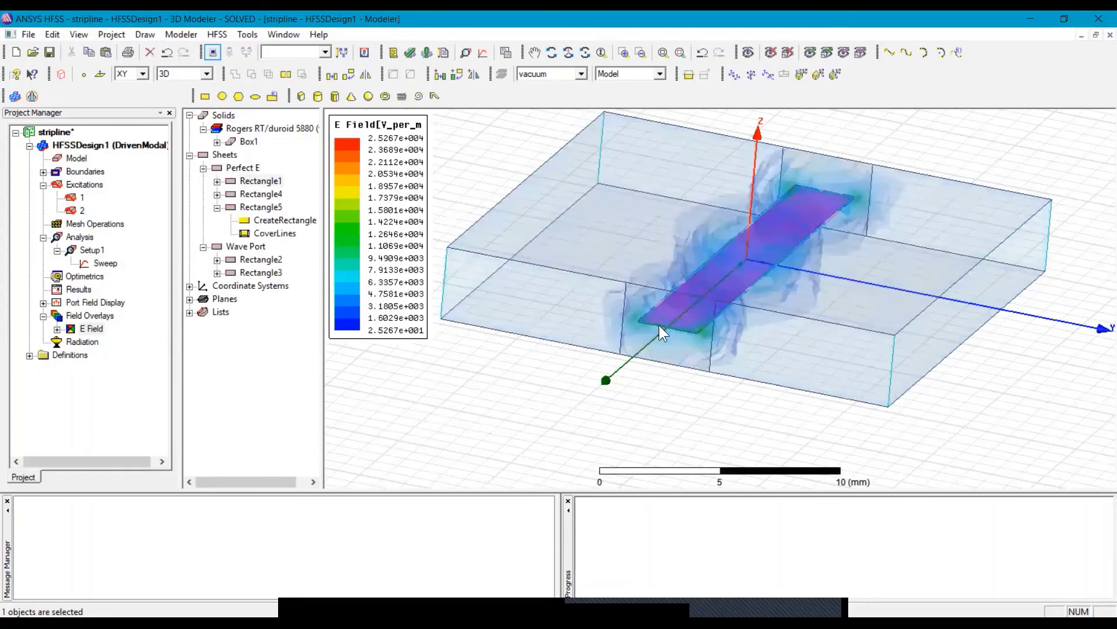
pyautogui.keyDown('ctrl'); pyautogui.click(556, 299); pyautogui.keyUp('ctrl')
pyautogui.rightClick(557, 298)
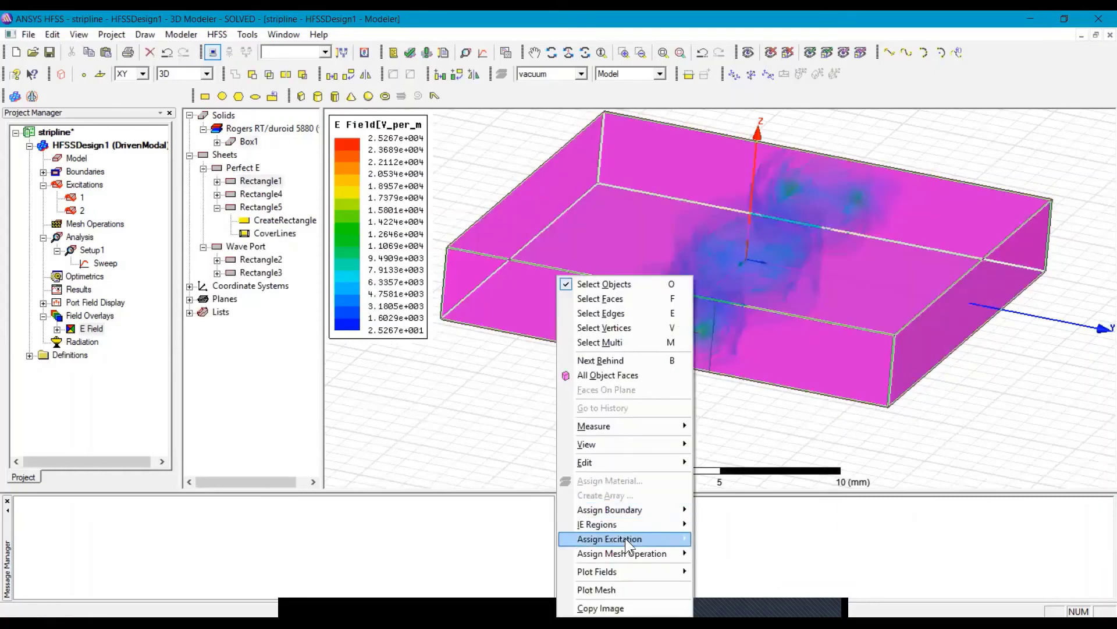
pyautogui.moveTo(628, 510)
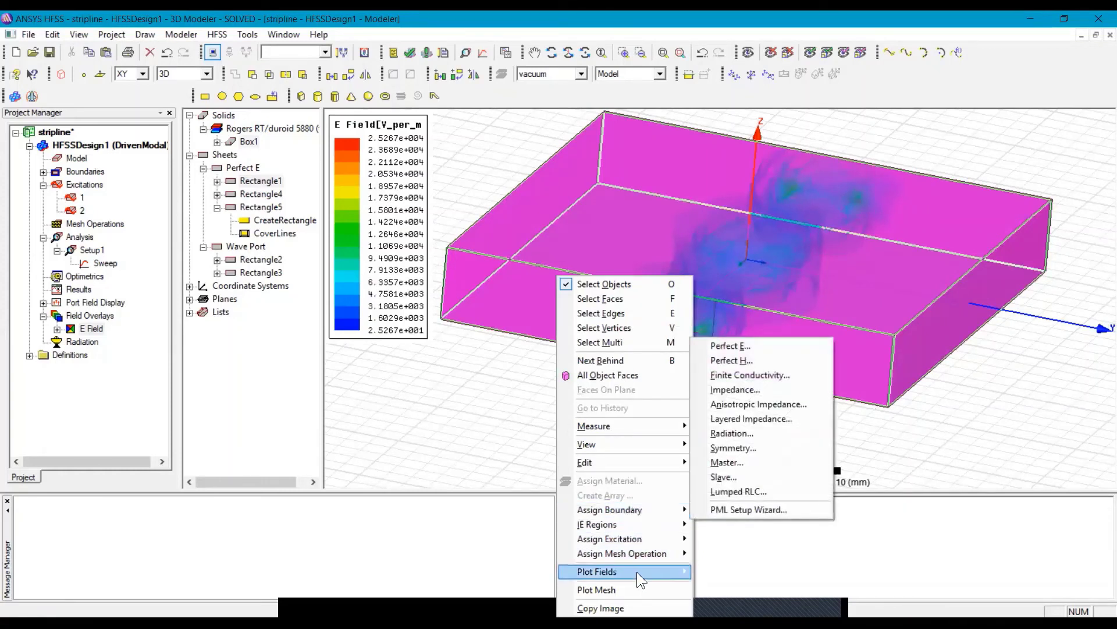
pyautogui.moveTo(638, 572)
pyautogui.moveTo(741, 469)
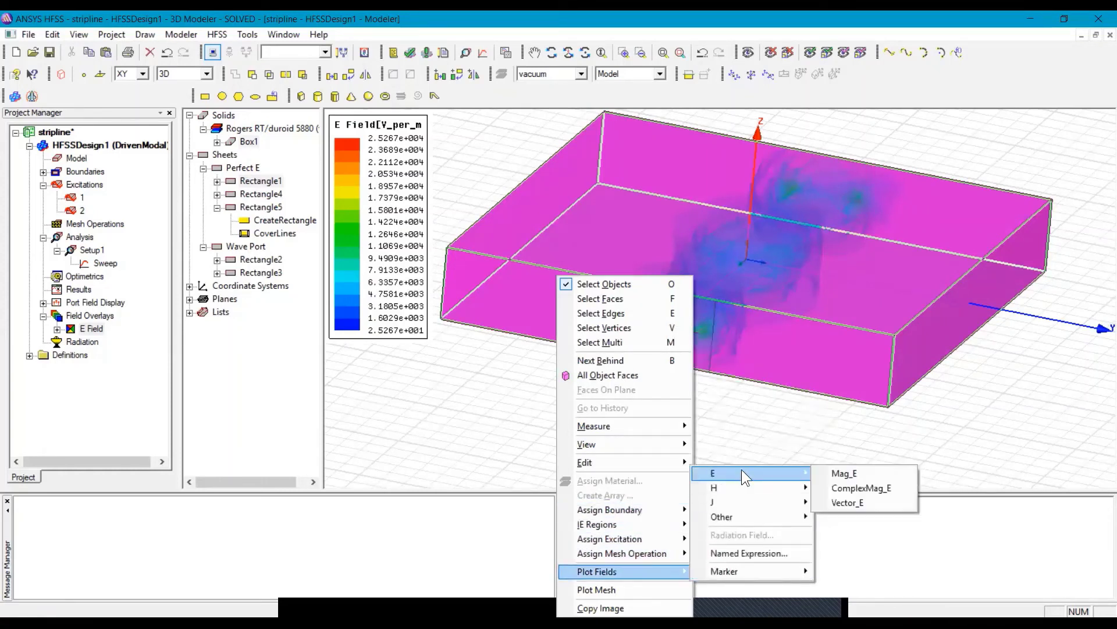
pyautogui.click(850, 503)
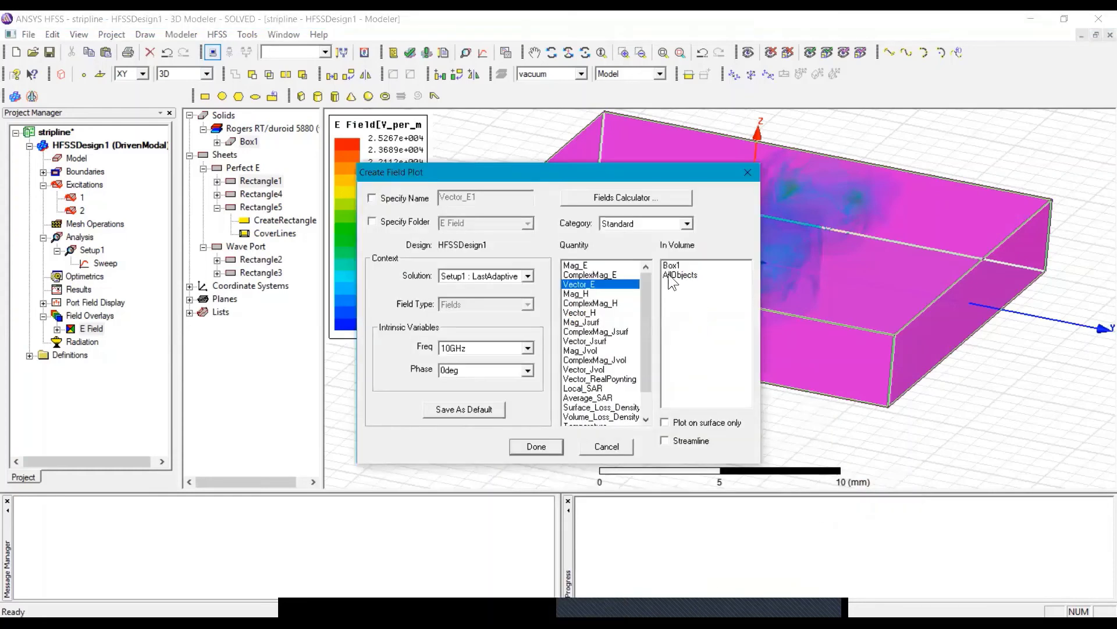
pyautogui.click(536, 446)
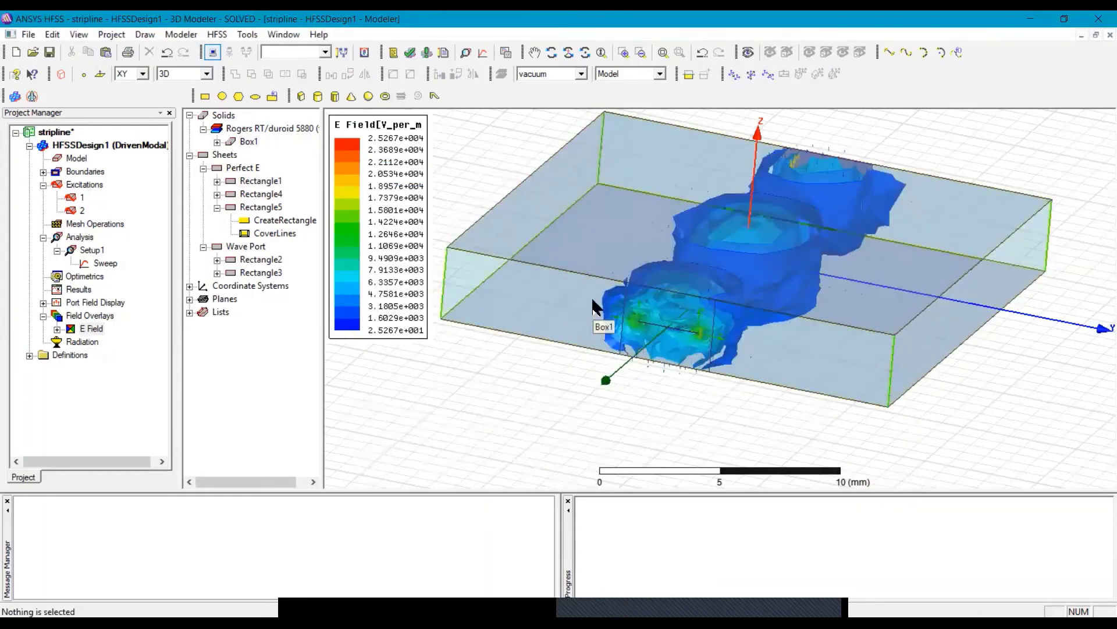
# Edit the post-process sources for the field overlays, setting source 1:1 to 0 W and source 1:2 to 1 W
pyautogui.click(569, 53)
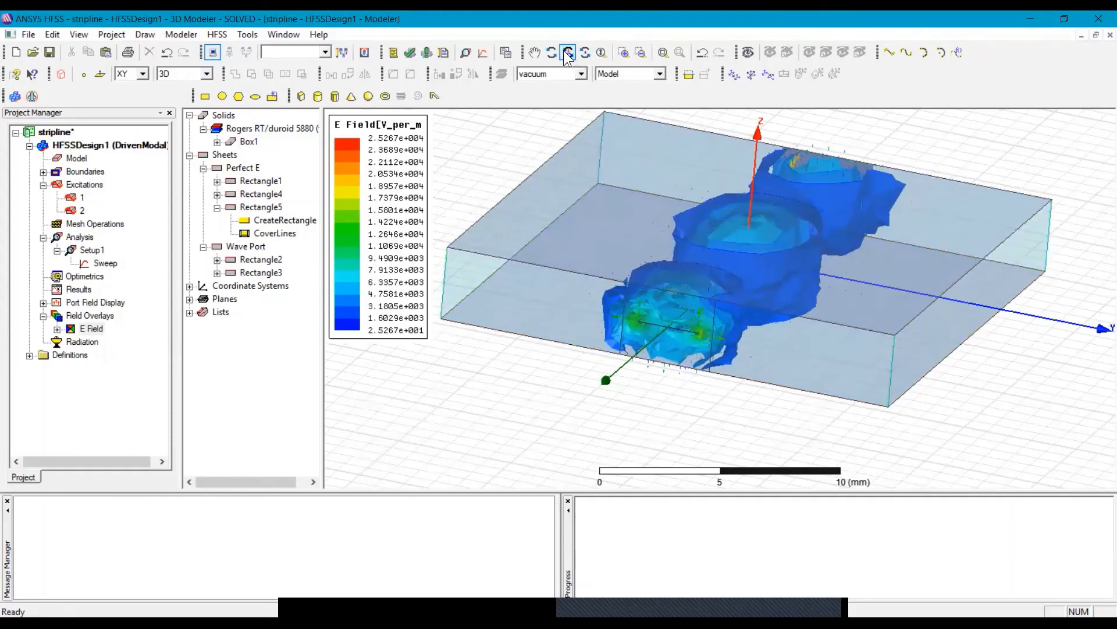
pyautogui.moveTo(688, 333); pyautogui.dragTo(688, 282)
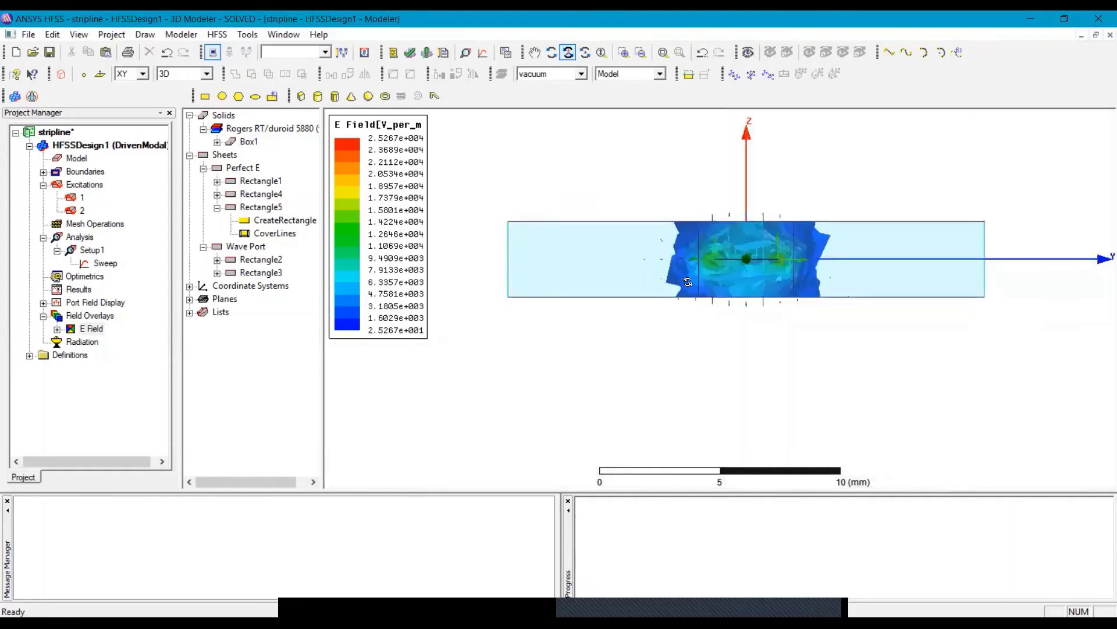
pyautogui.moveTo(748, 246); pyautogui.dragTo(813, 302)
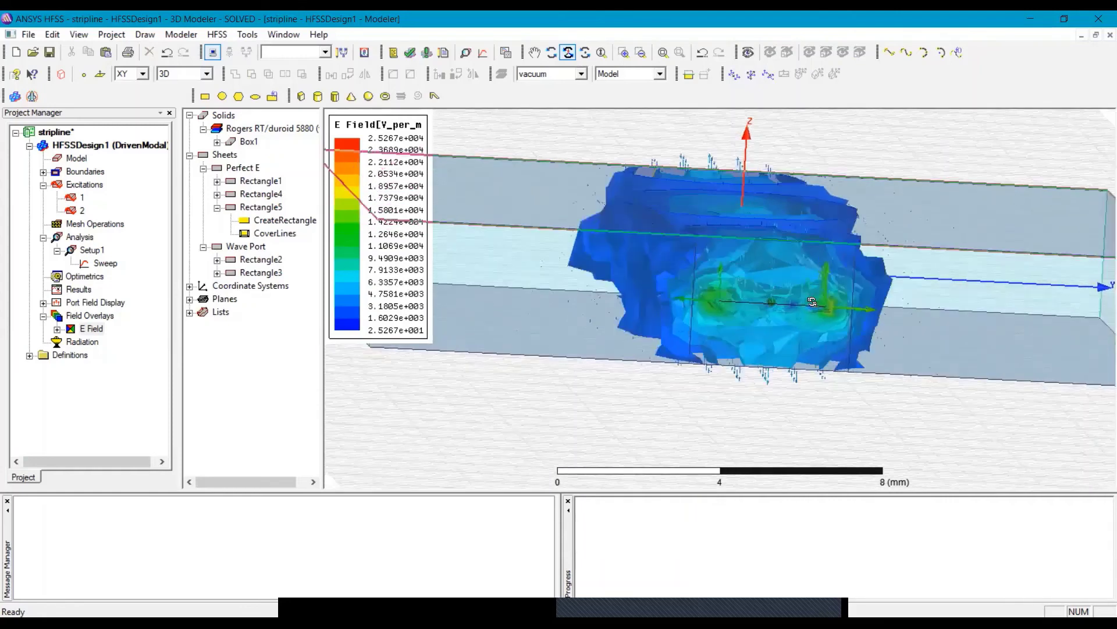
pyautogui.moveTo(878, 312); pyautogui.dragTo(608, 313)
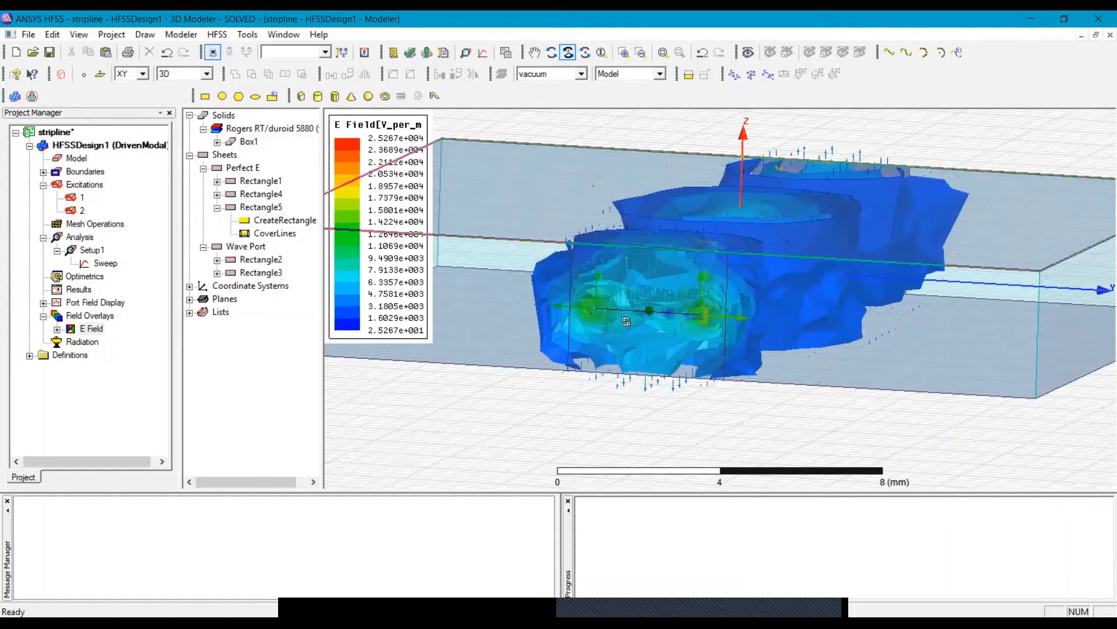
pyautogui.click(43, 303)
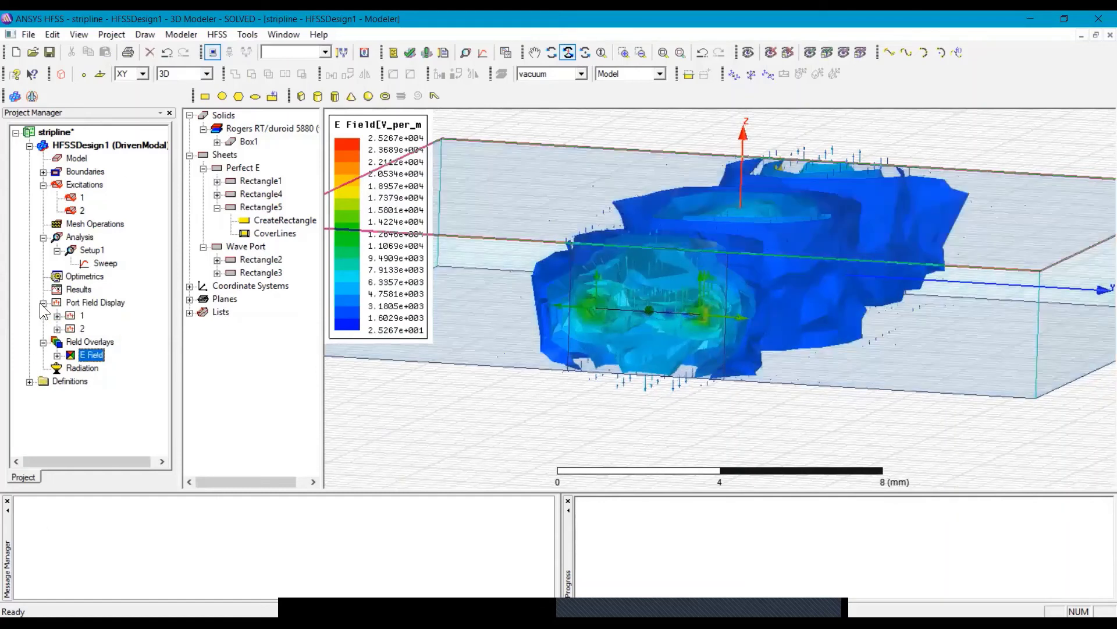
pyautogui.click(77, 343)
pyautogui.rightClick(77, 345)
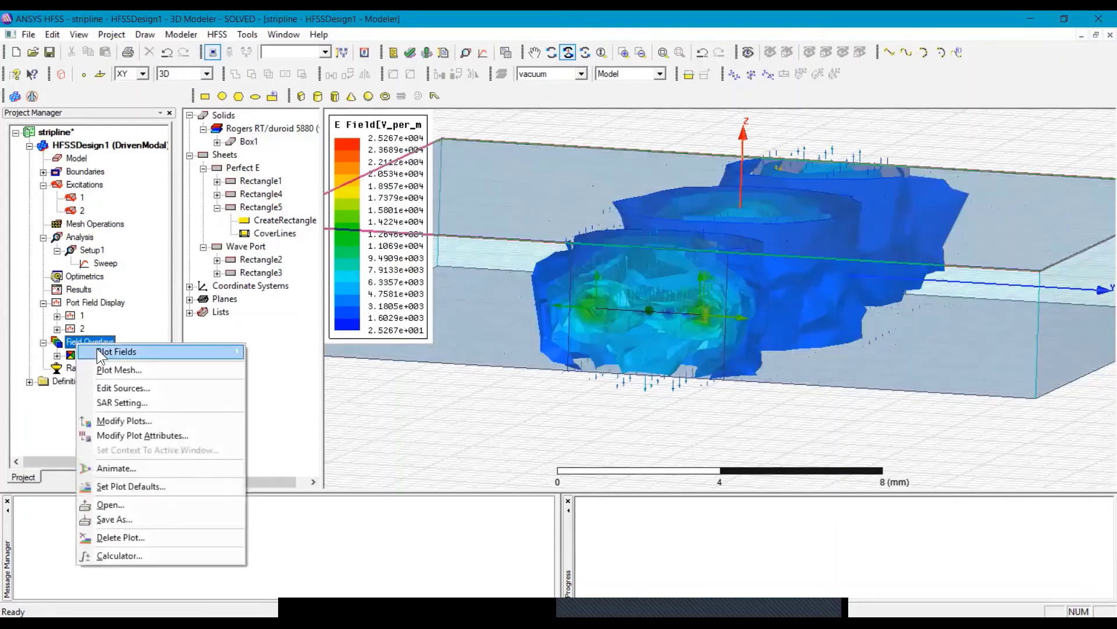
pyautogui.click(127, 389)
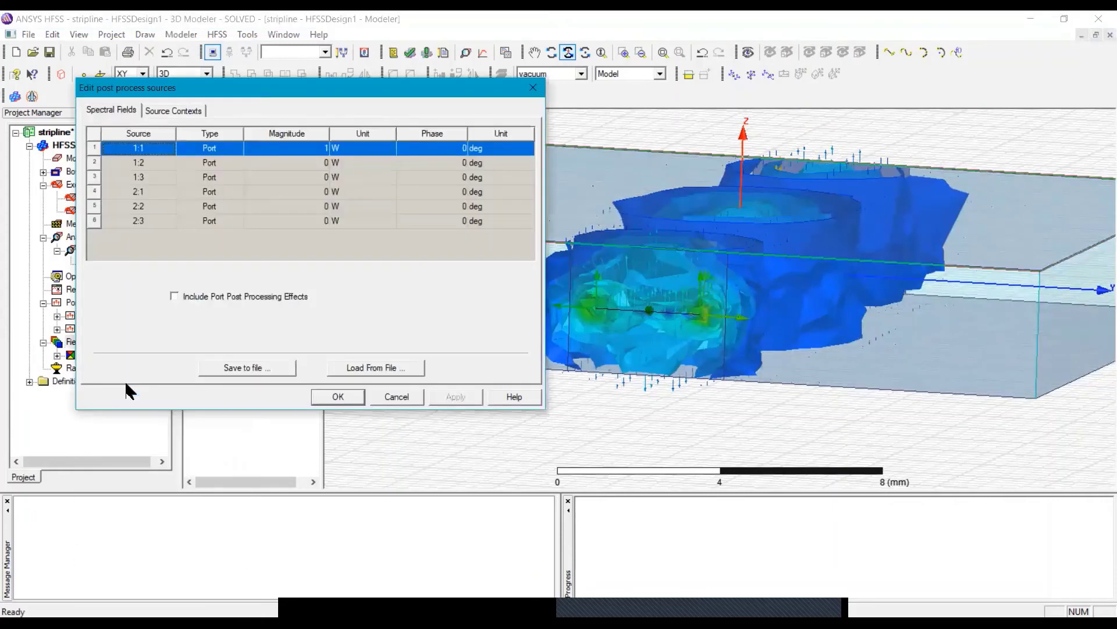
pyautogui.click(301, 146)
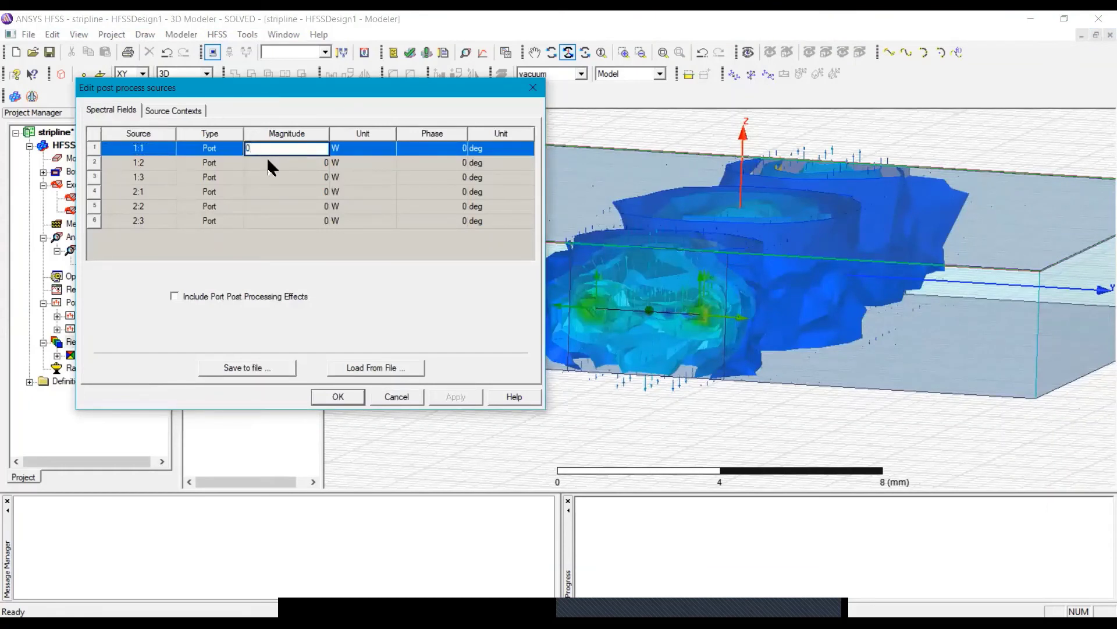
pyautogui.click(318, 163)
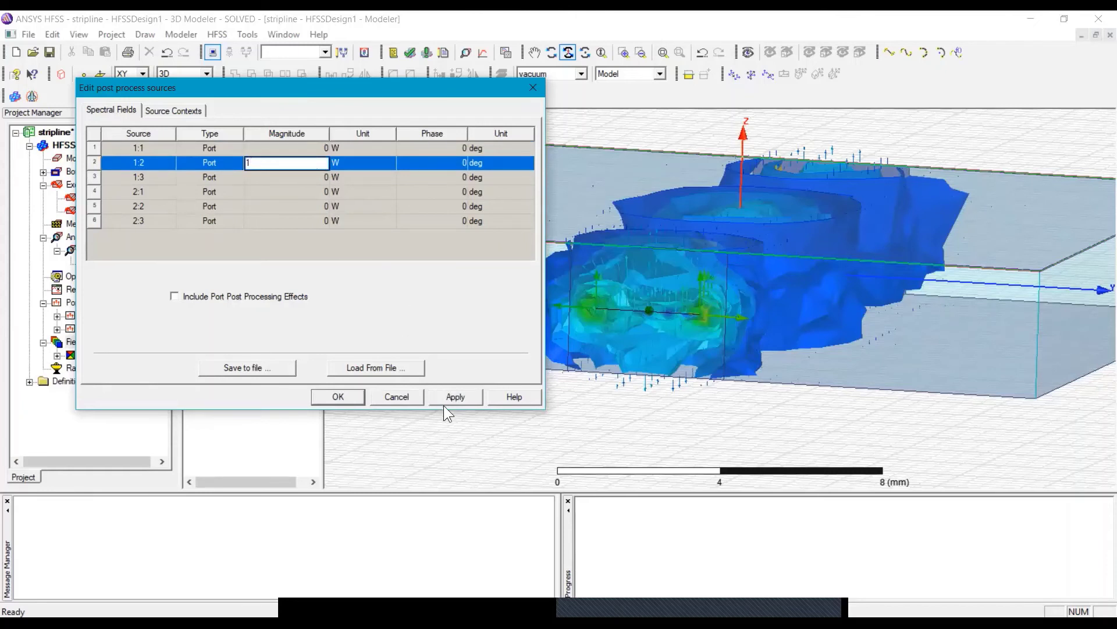
pyautogui.write('1')
pyautogui.click(351, 399)
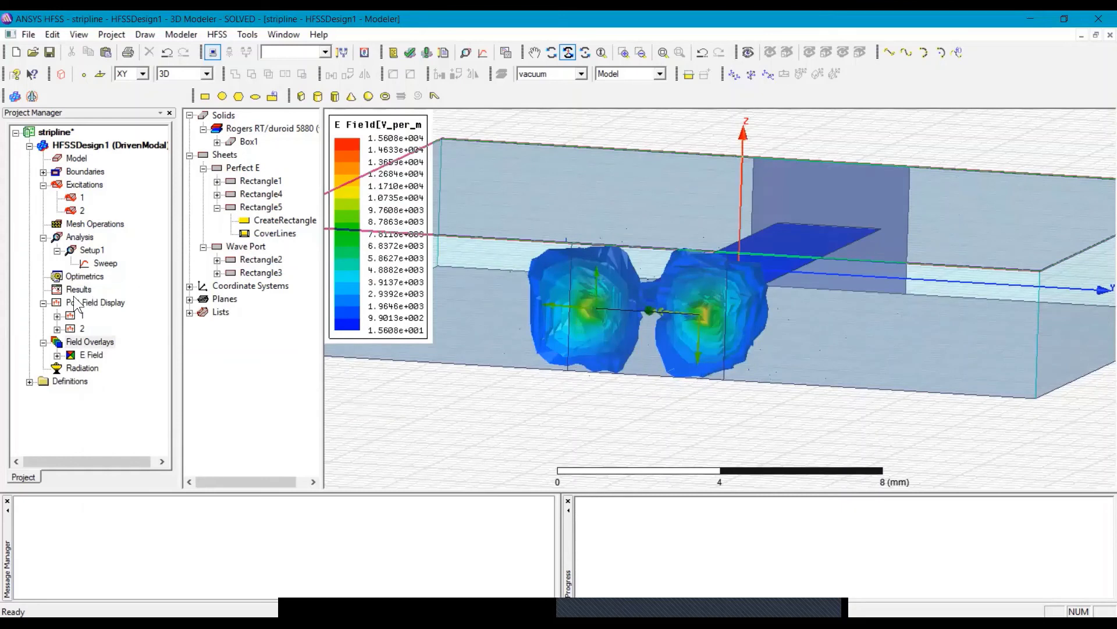
# Set source 1:2 to 0 W and source 1:3 to 1 W in the post-process sources, including port post-processing effects
pyautogui.click(76, 343)
pyautogui.rightClick(80, 341)
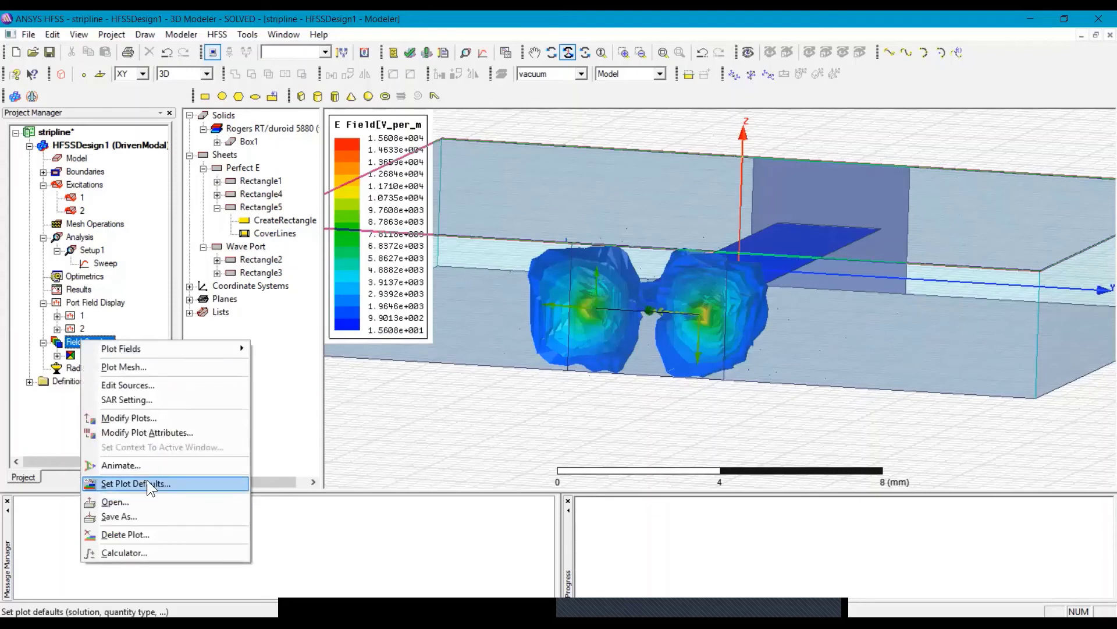
pyautogui.click(147, 385)
pyautogui.click(315, 158)
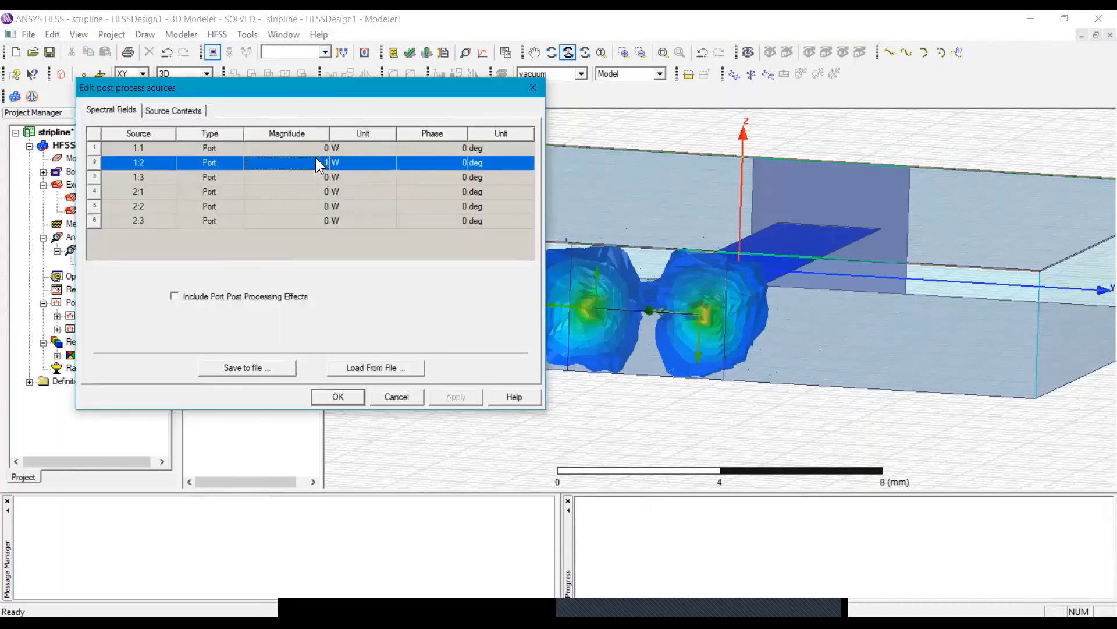
pyautogui.write('0')
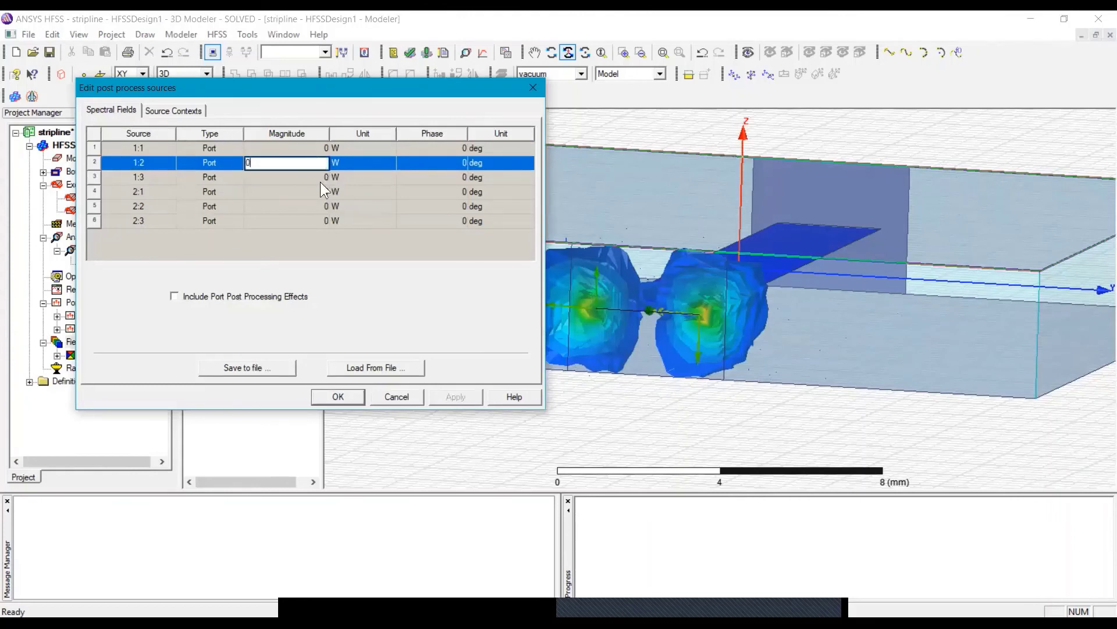
pyautogui.click(323, 177)
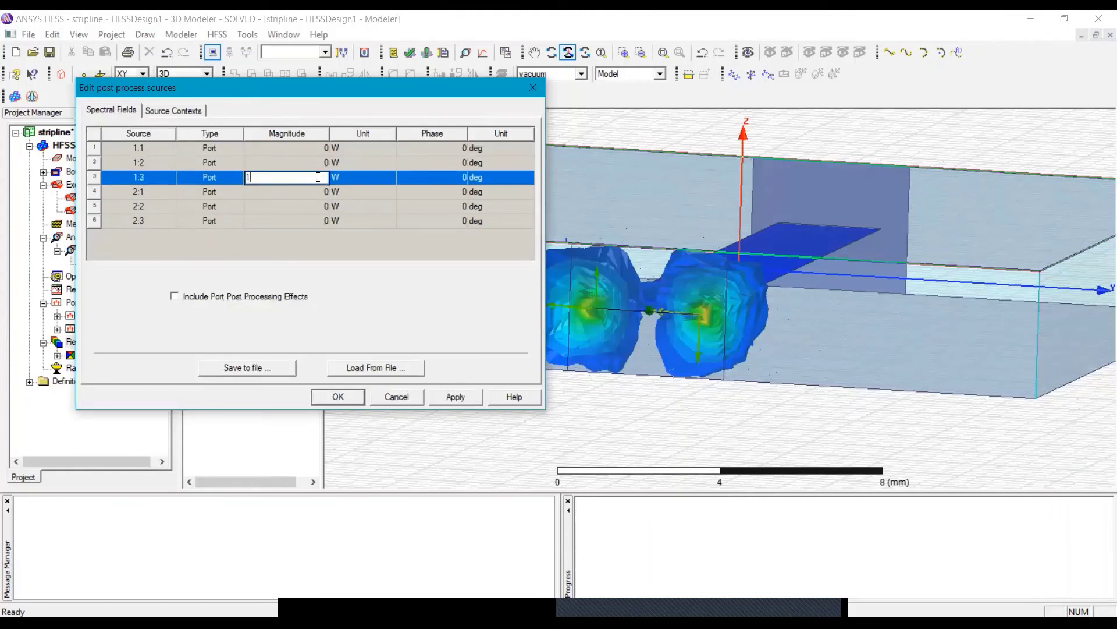
pyautogui.click(443, 397)
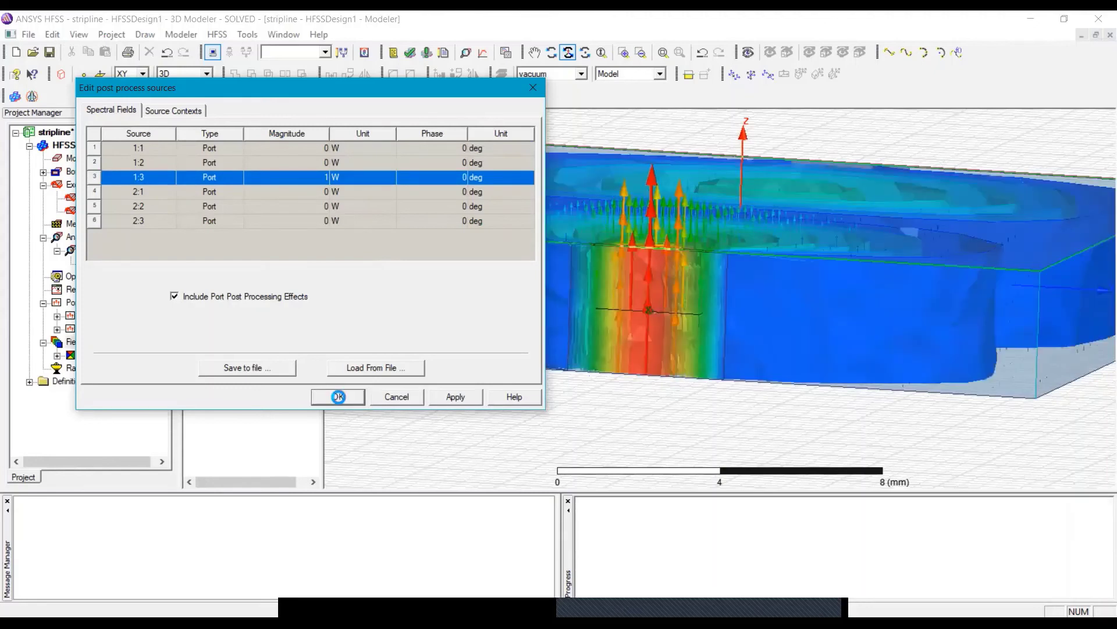
pyautogui.click(338, 396)
# Play the existing phase animation, Animation1, to examine the E-field of the third mode, then close the animation controls
pyautogui.moveTo(606, 221); pyautogui.dragTo(658, 225)
pyautogui.click(218, 35)
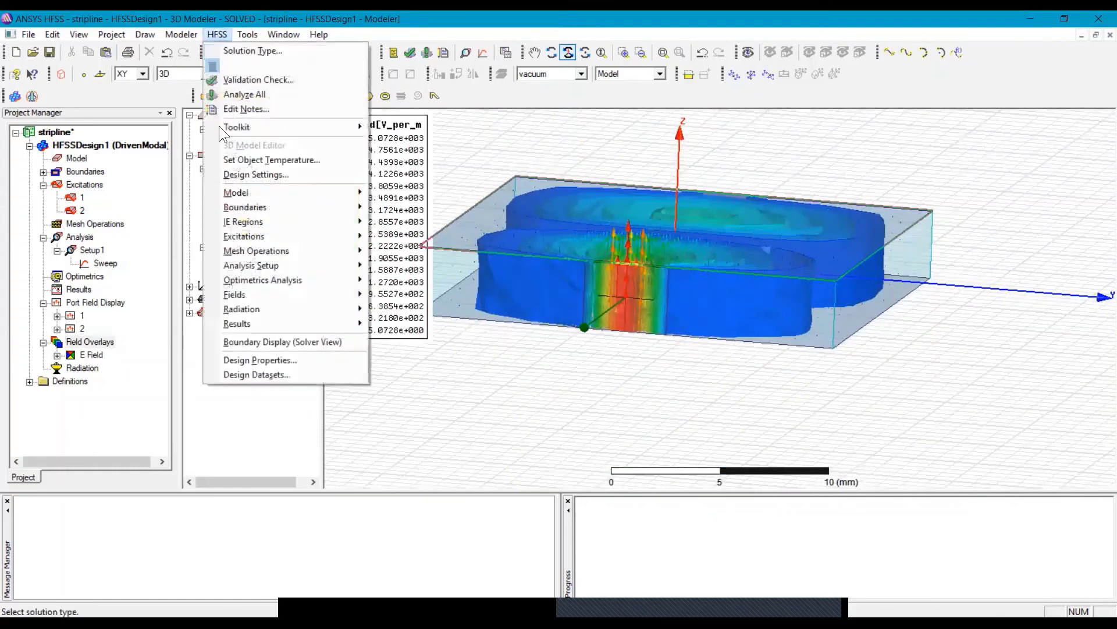
pyautogui.moveTo(254, 295)
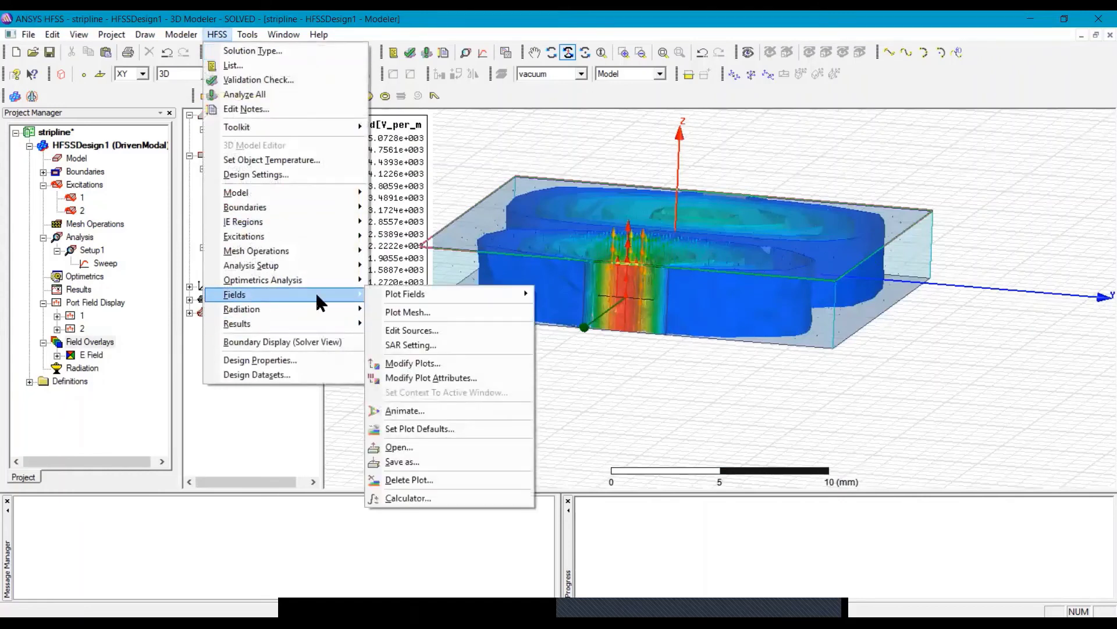
pyautogui.click(414, 410)
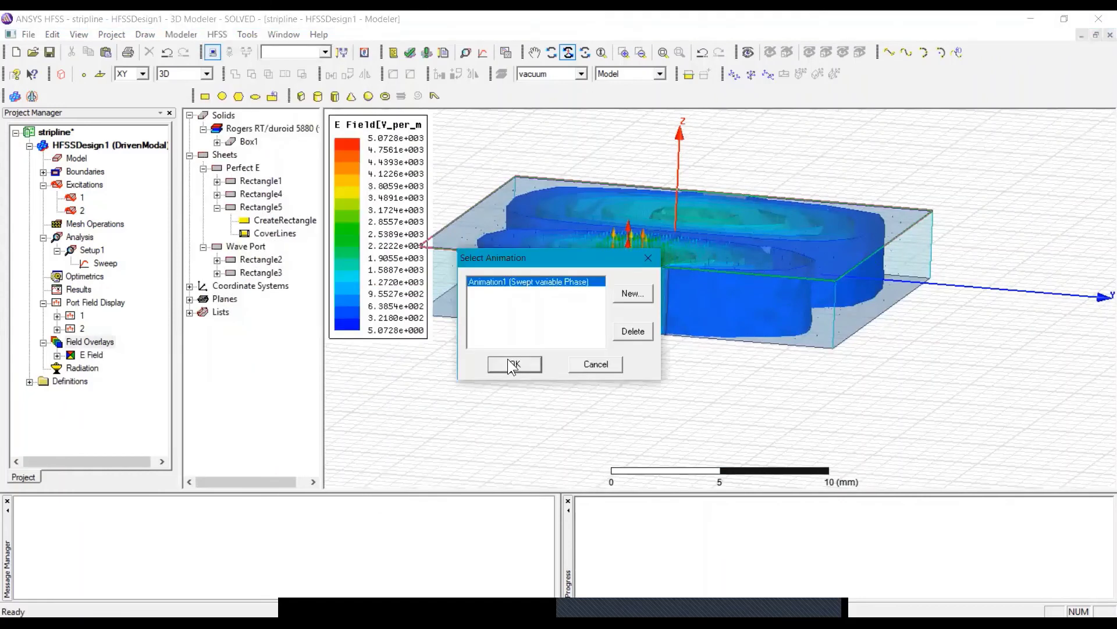
pyautogui.click(513, 361)
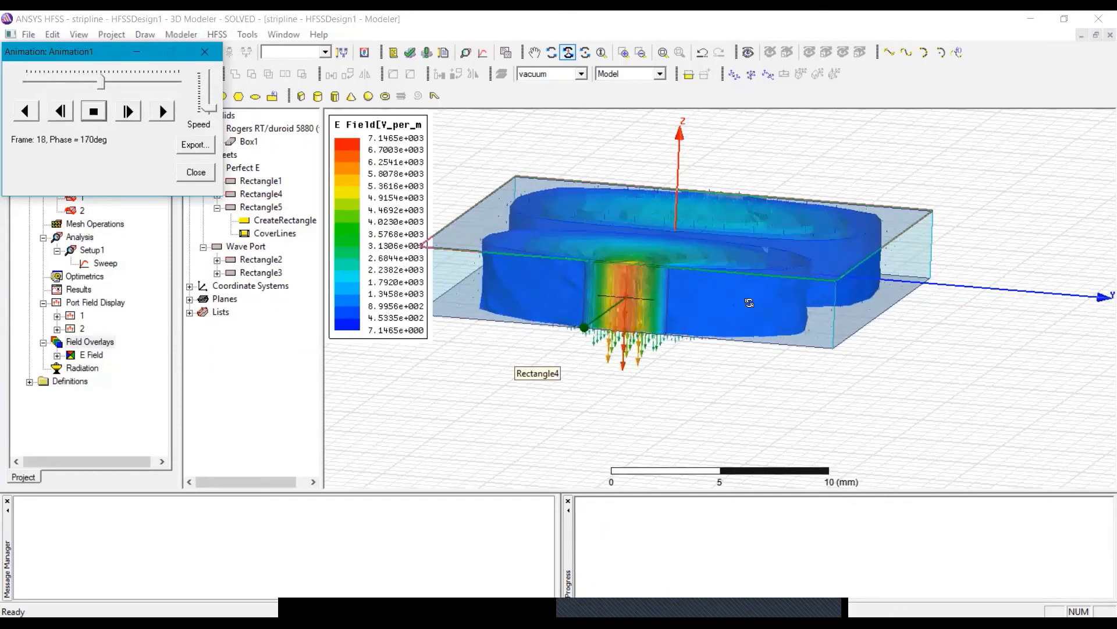
pyautogui.moveTo(749, 303); pyautogui.dragTo(736, 321)
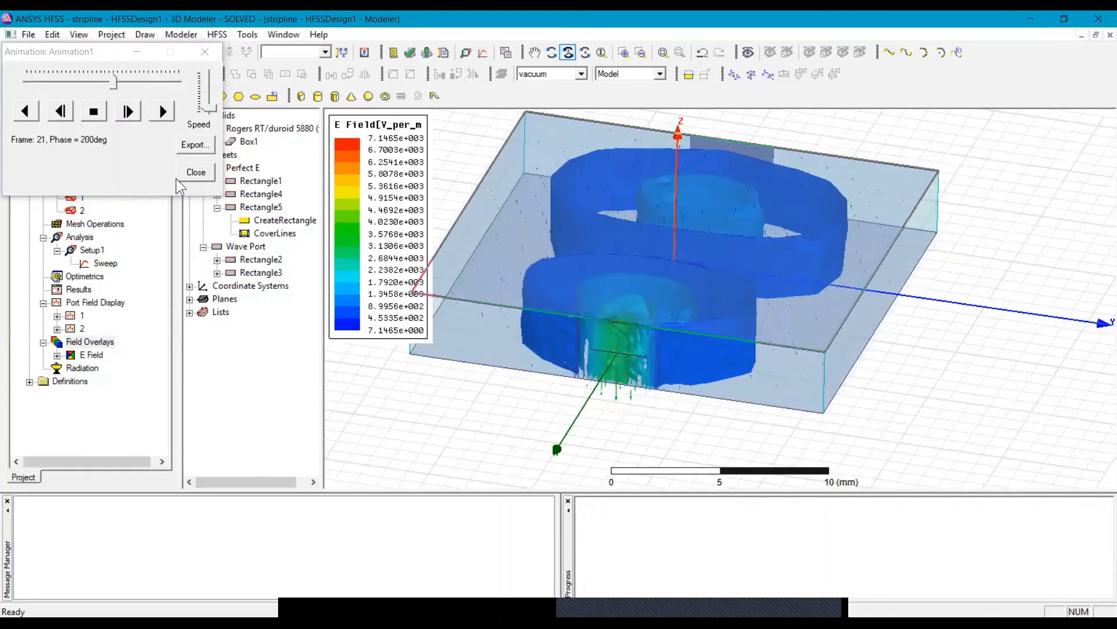
pyautogui.click(192, 173)
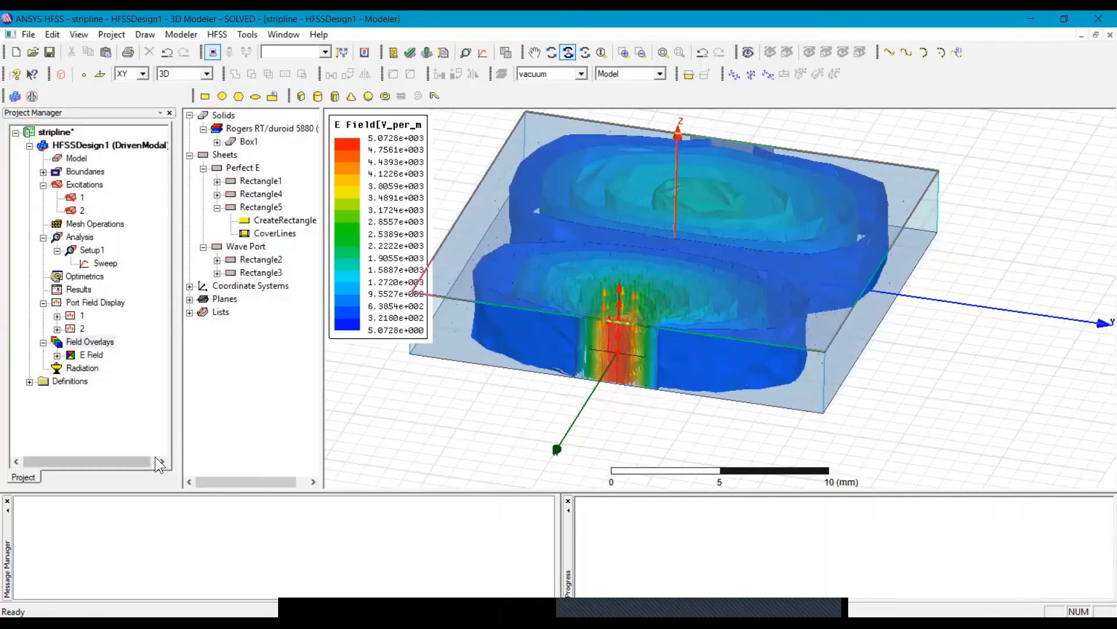
# Set source 1:1 to 1 W and source 1:3 to 0 W in the post-process sources
pyautogui.click(90, 343)
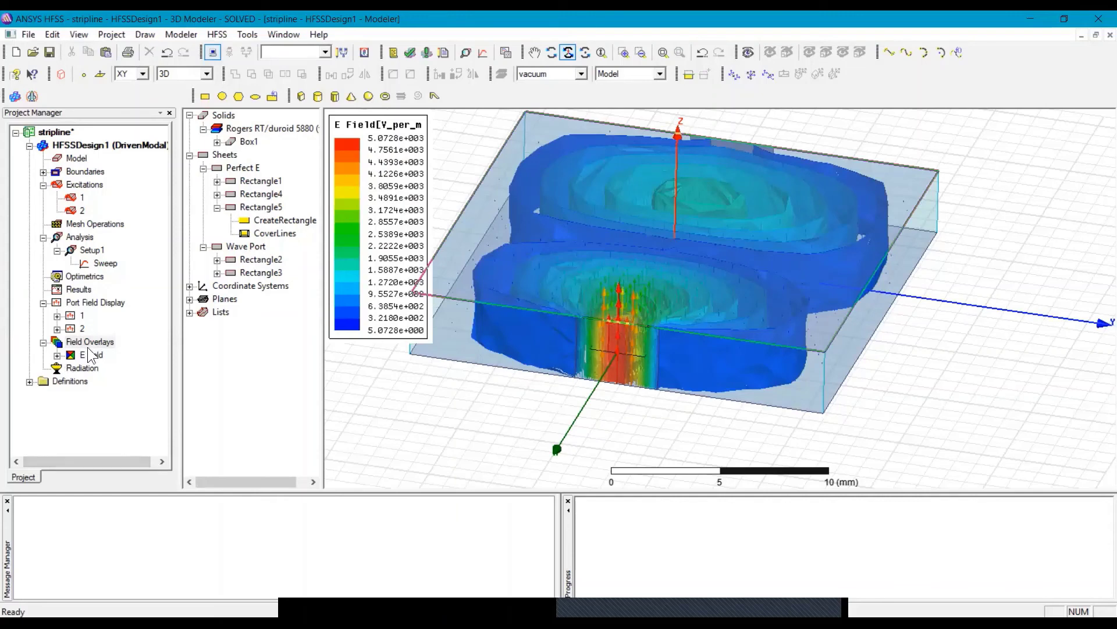
pyautogui.rightClick(91, 343)
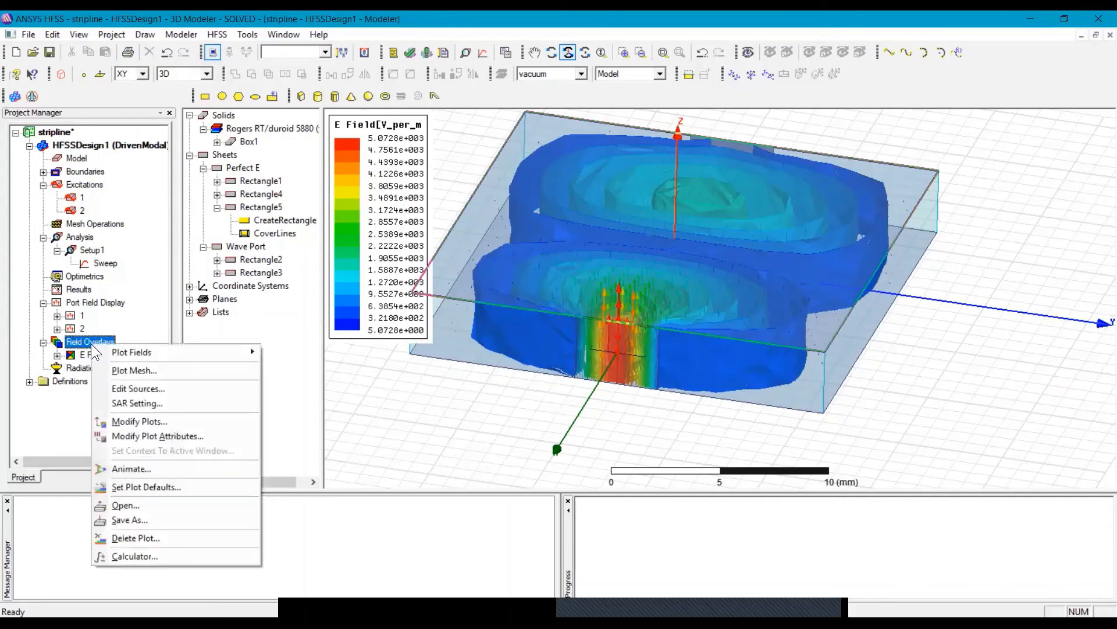
pyautogui.click(135, 389)
pyautogui.click(302, 146)
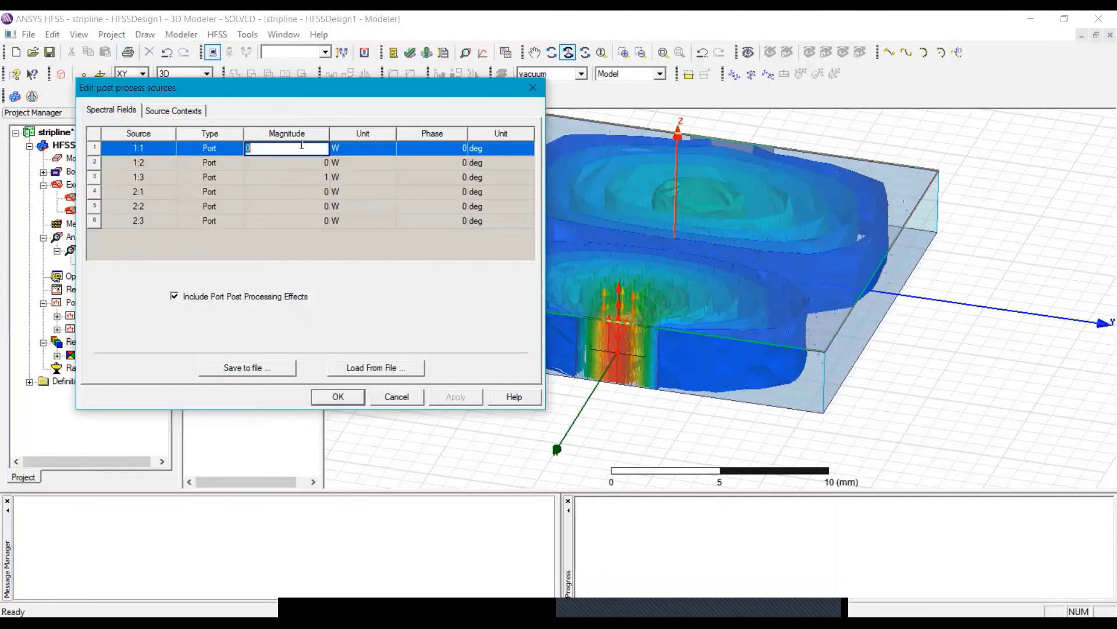
pyautogui.click(327, 178)
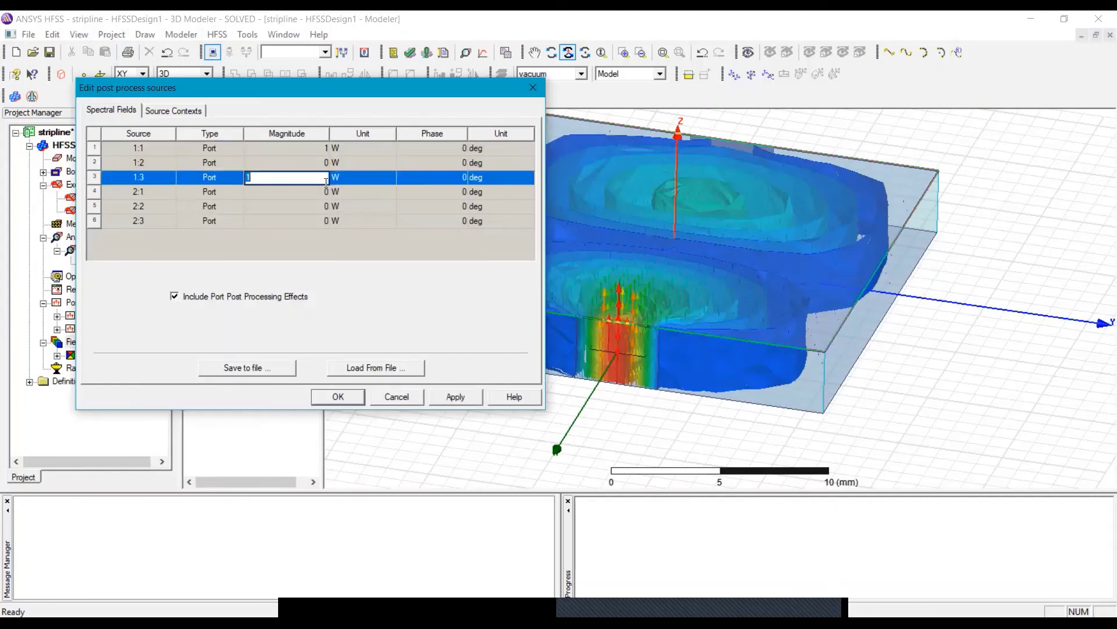
pyautogui.write('0')
pyautogui.click(346, 399)
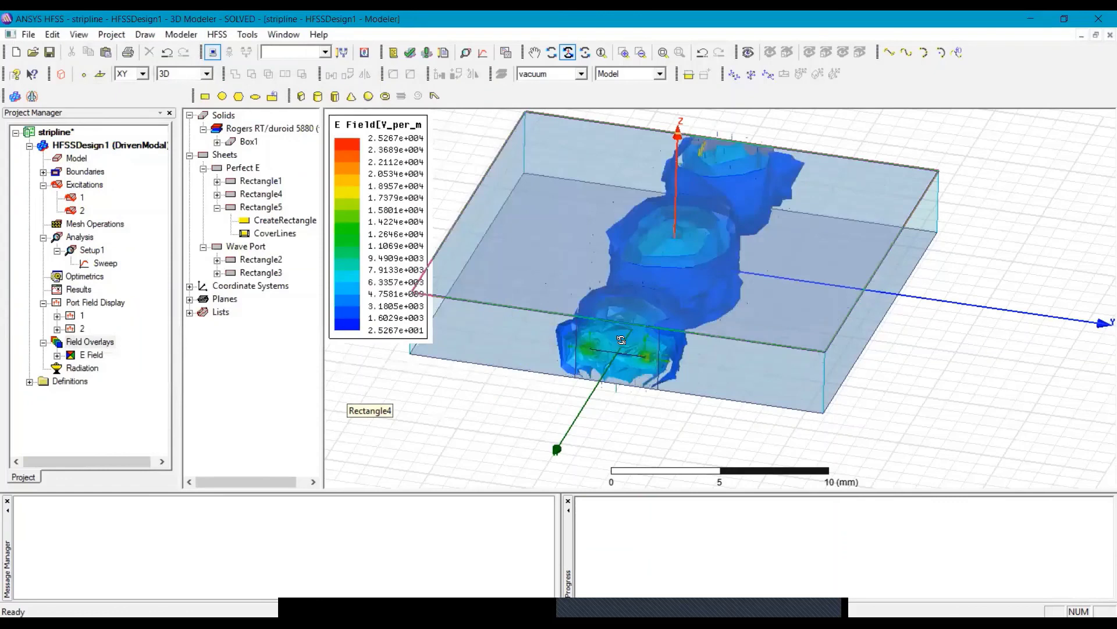
# Delete the Mag_E1 plot and inspect the Vector_E1 arrows around the strip end-on and at an angle
pyautogui.click(57, 355)
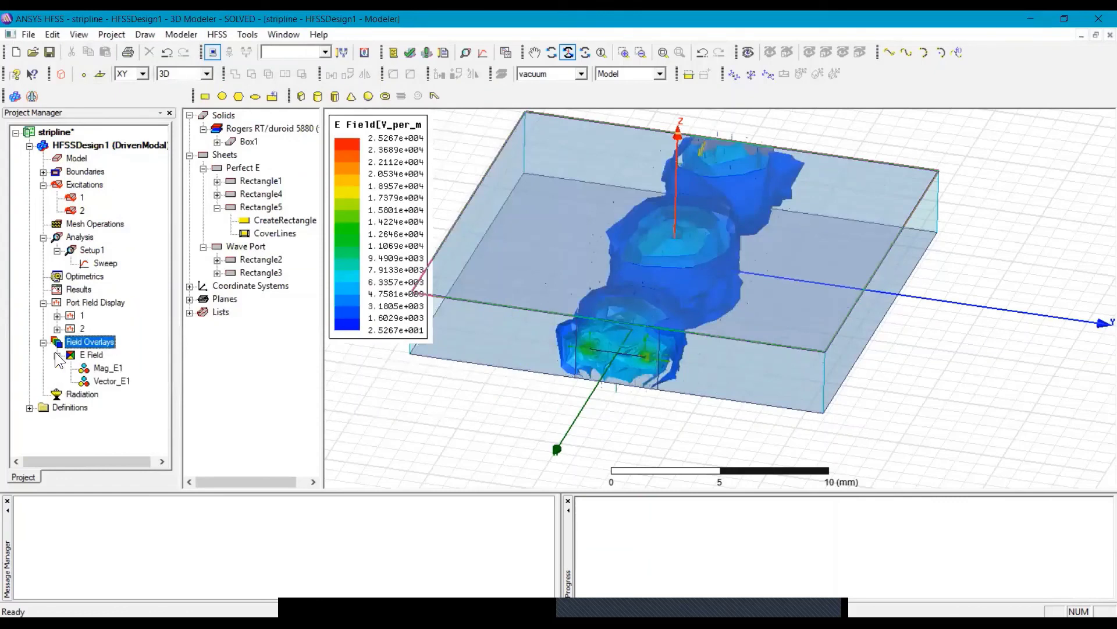
pyautogui.click(102, 368)
pyautogui.click(150, 53)
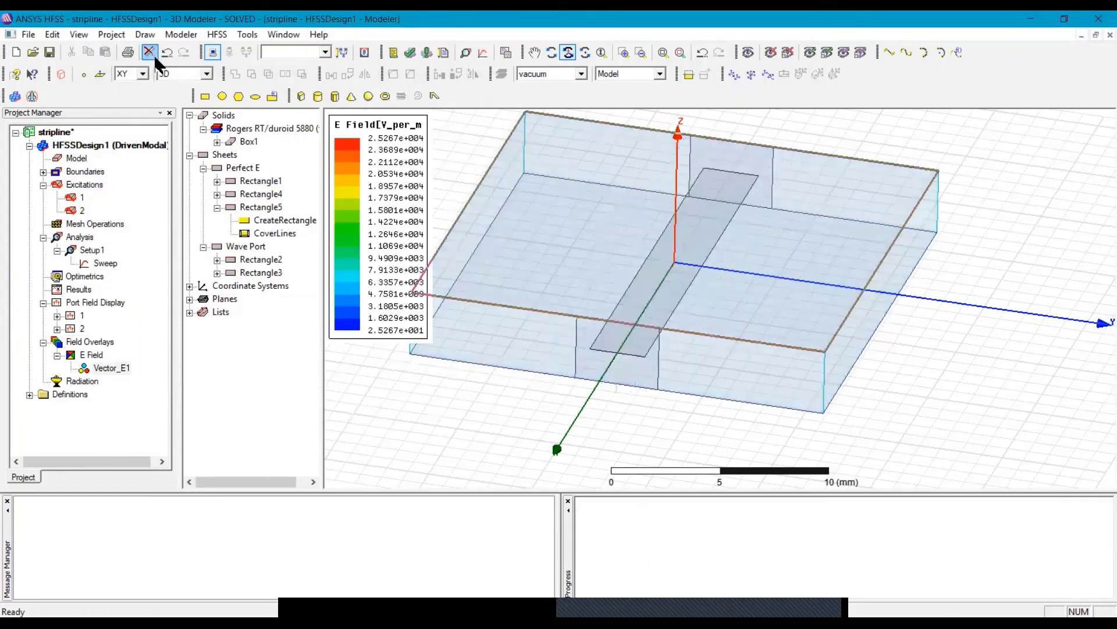
pyautogui.keyDown('alt'); pyautogui.doubleClick(621, 351); pyautogui.keyUp('alt')
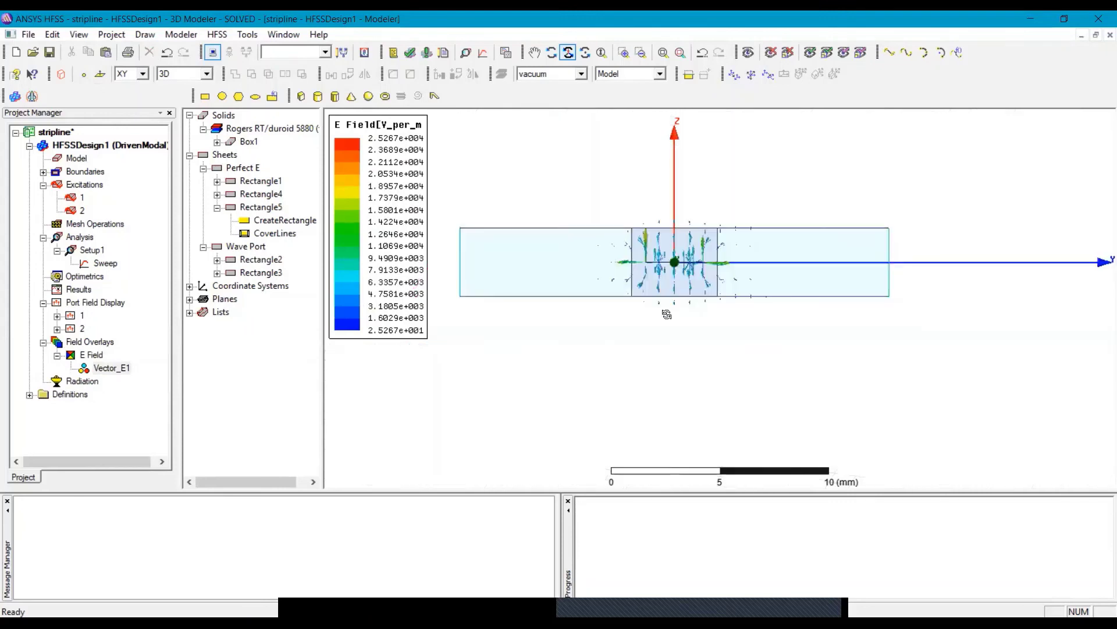
pyautogui.scroll(1, 667, 314)
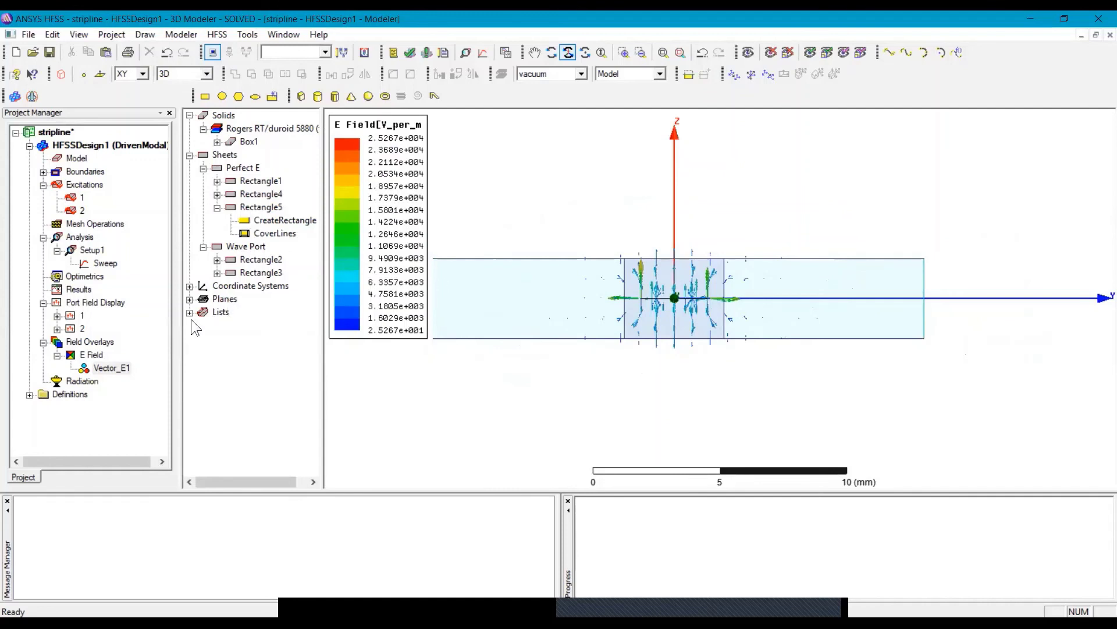
pyautogui.moveTo(725, 312)
pyautogui.mouseDown()
pyautogui.moveTo(710, 316)
pyautogui.moveTo(713, 328)
pyautogui.mouseUp()
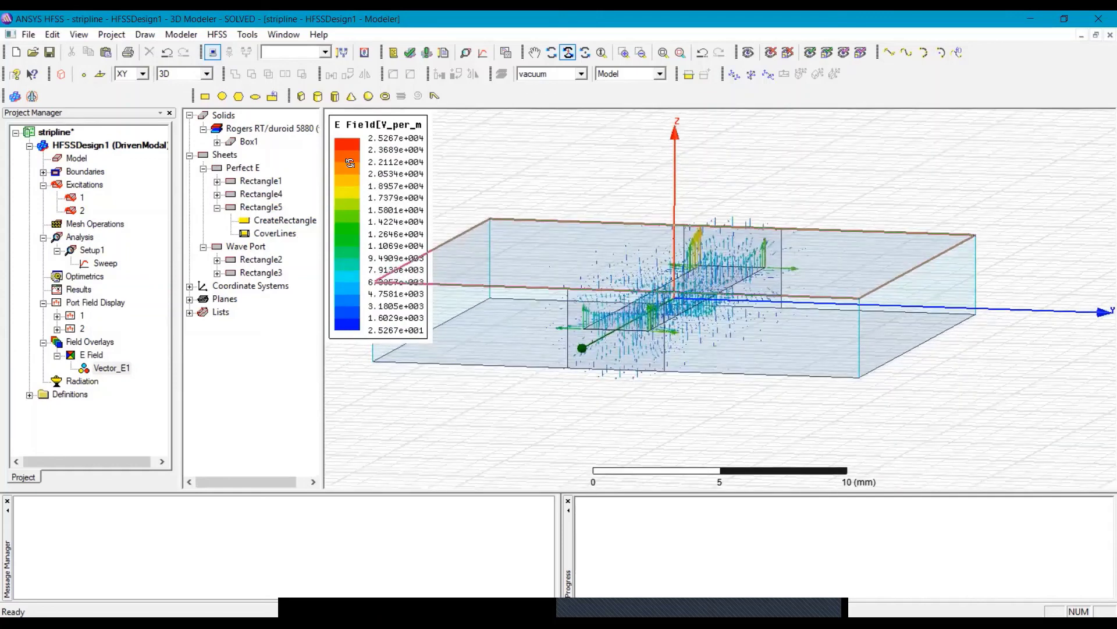
# Select the center strip together with Box1 and create a Vector_H field plot in the Box1 volume at 10GHz and 0deg phase
pyautogui.click(204, 167)
pyautogui.click(190, 154)
pyautogui.click(190, 115)
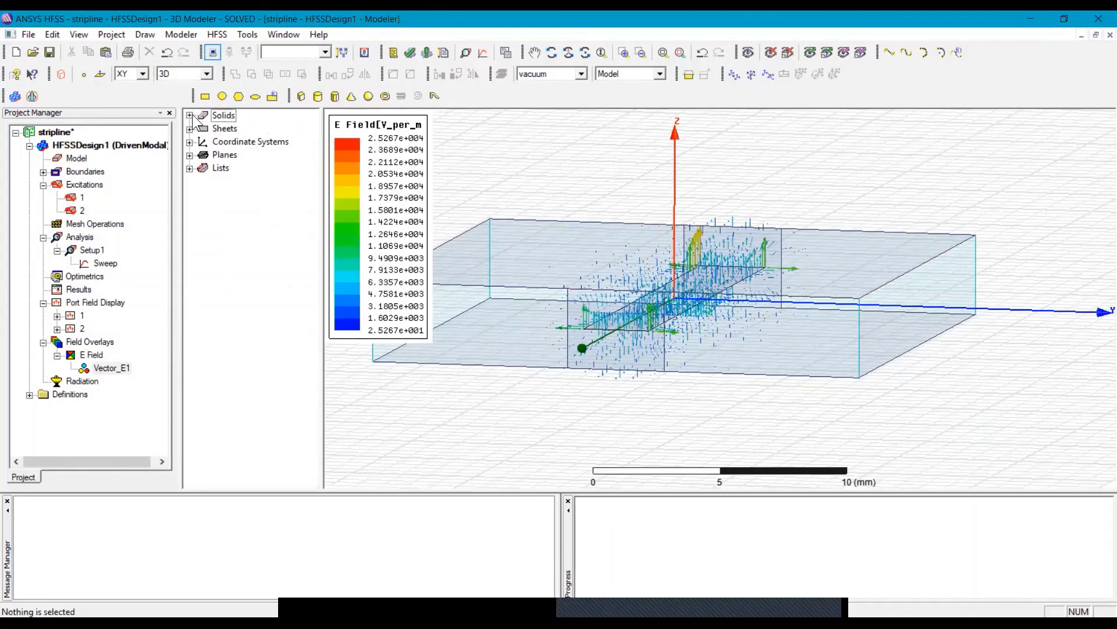
pyautogui.click(600, 325)
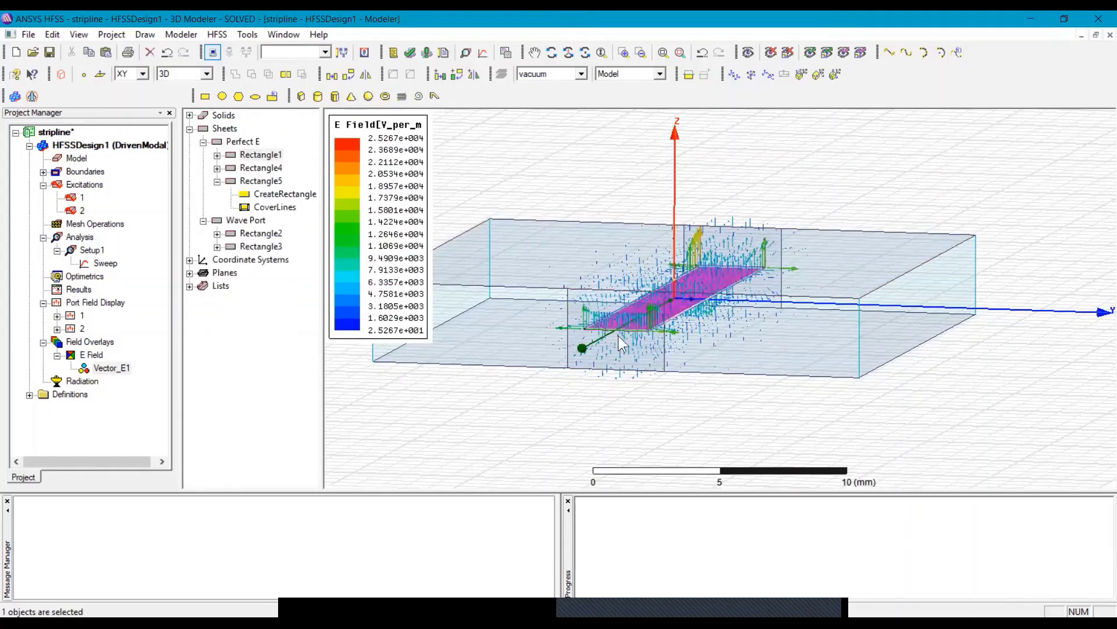
pyautogui.keyDown('ctrl'); pyautogui.click(766, 338); pyautogui.keyUp('ctrl')
pyautogui.rightClick(766, 339)
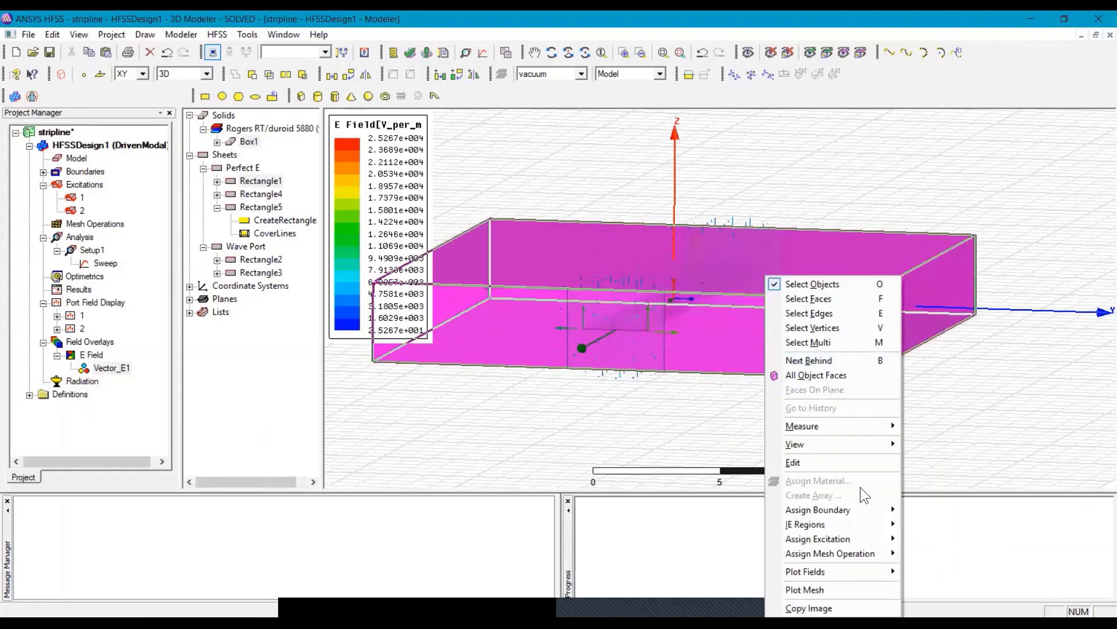
pyautogui.moveTo(863, 570)
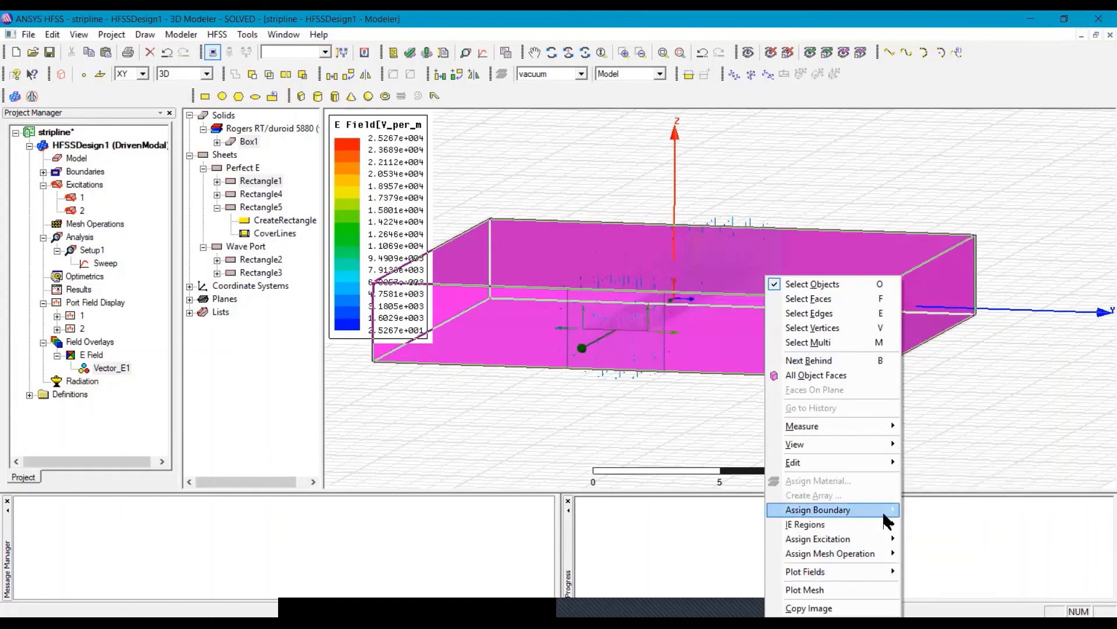
pyautogui.moveTo(946, 487)
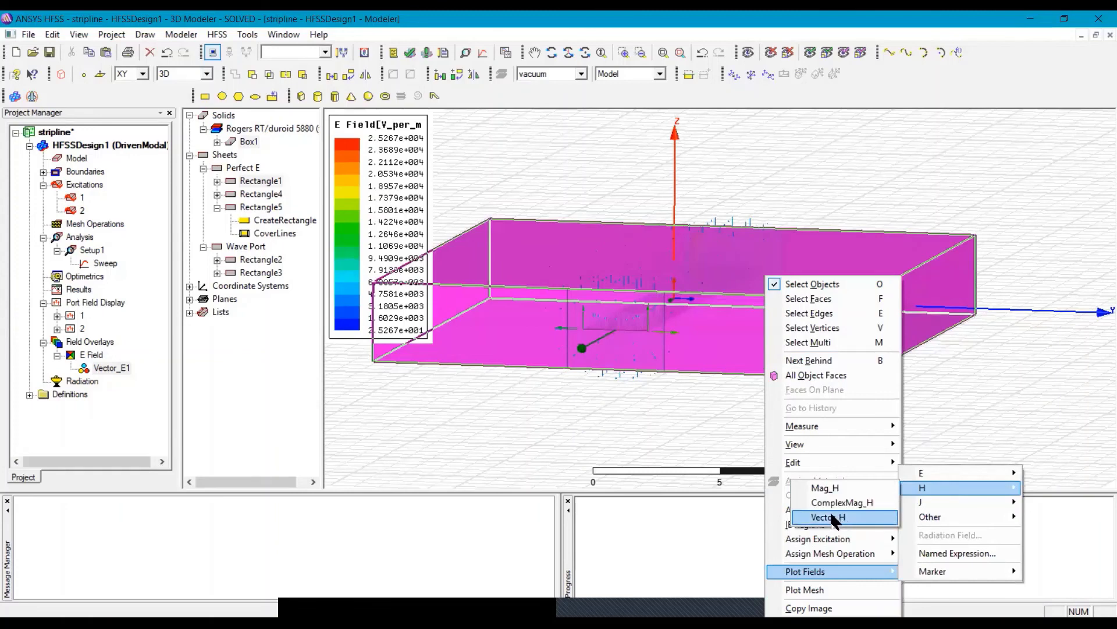
pyautogui.click(836, 518)
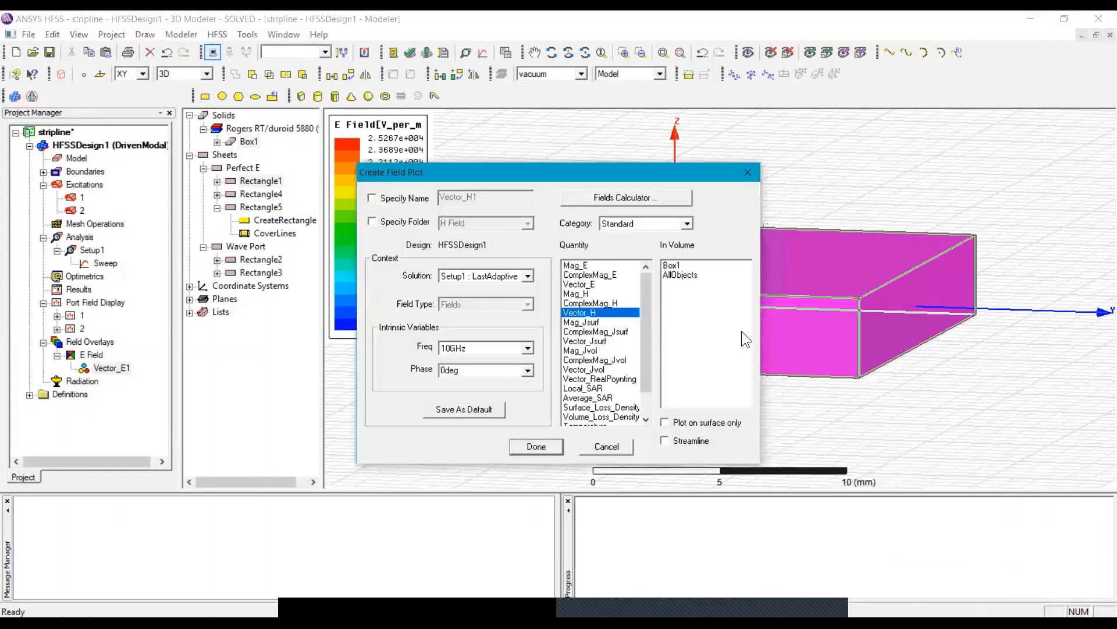
pyautogui.click(670, 267)
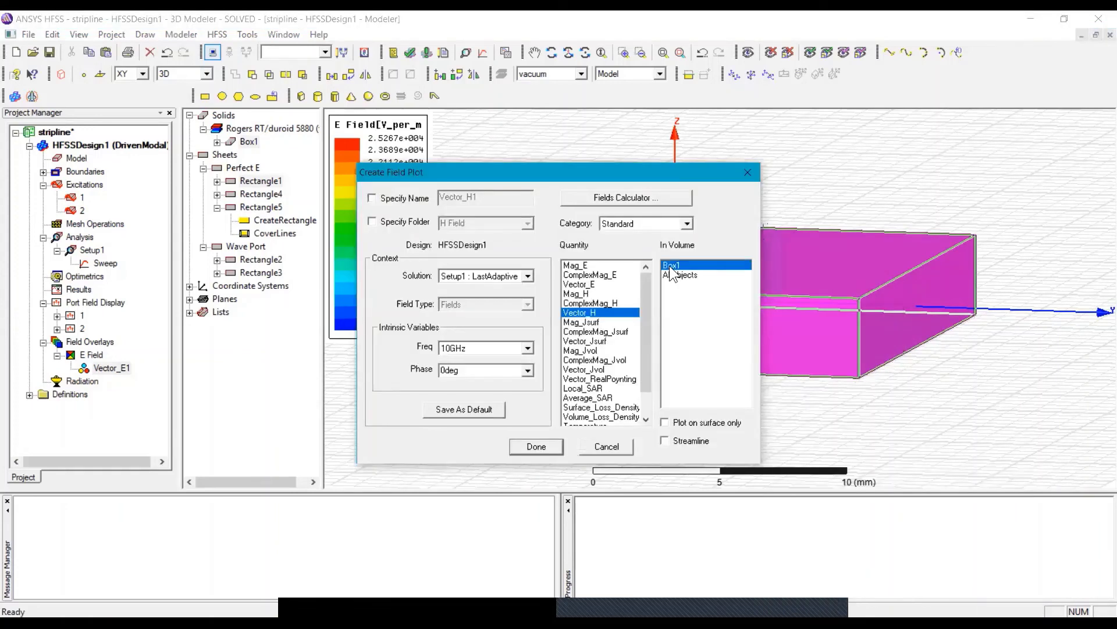
pyautogui.click(549, 449)
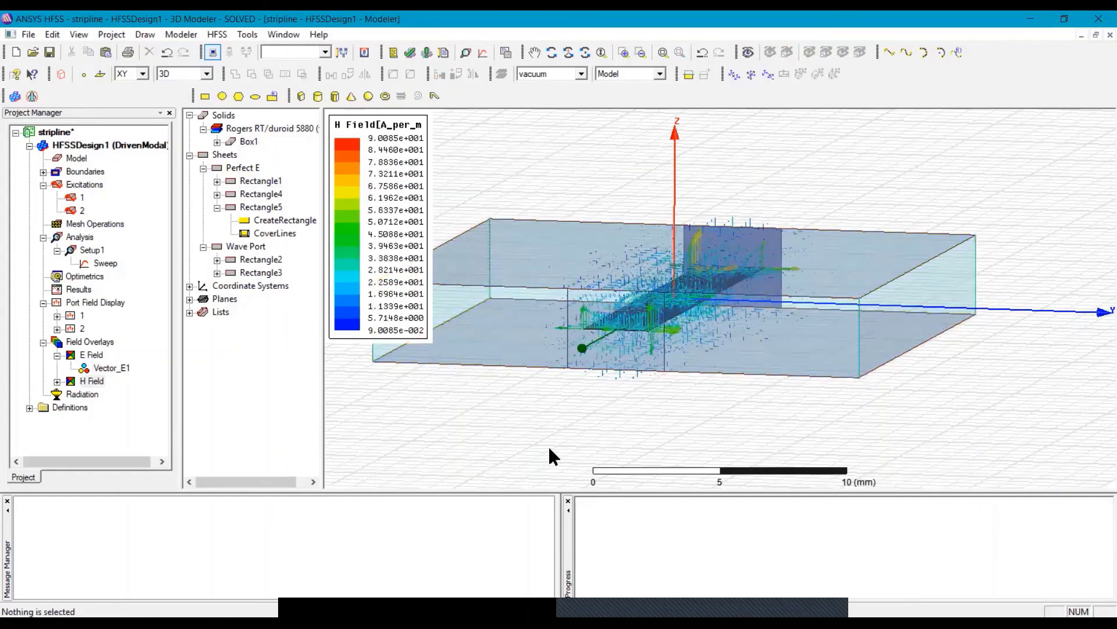
# Examine the H-field arrows around the strip end-on, close up at the wave port cross-section
pyautogui.click(567, 52)
pyautogui.moveTo(646, 319); pyautogui.dragTo(668, 302)
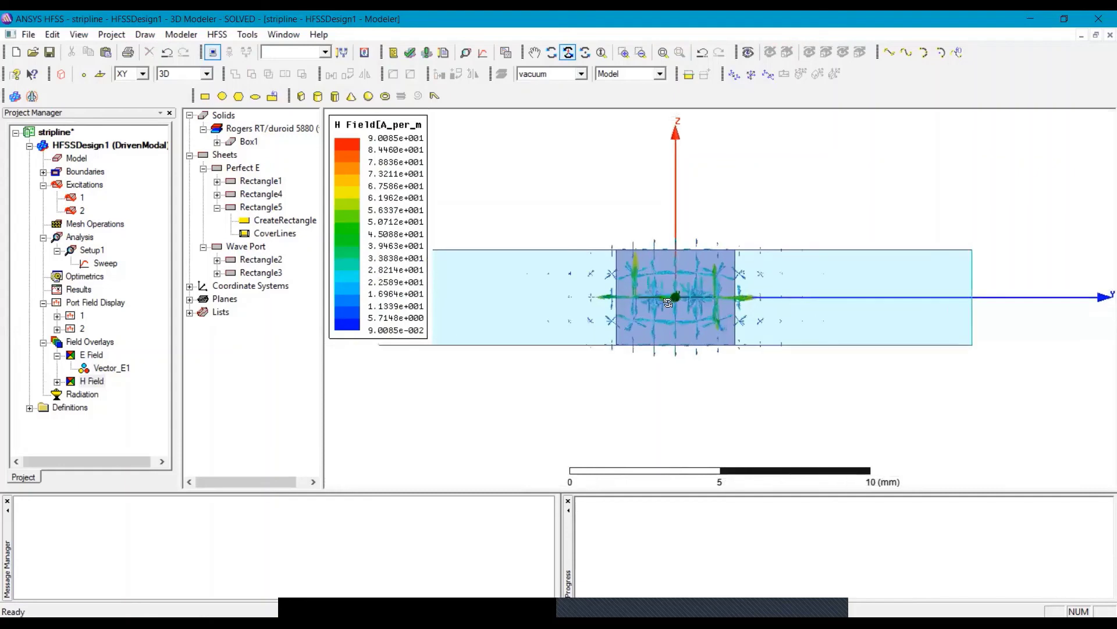
pyautogui.scroll(10, 668, 302)
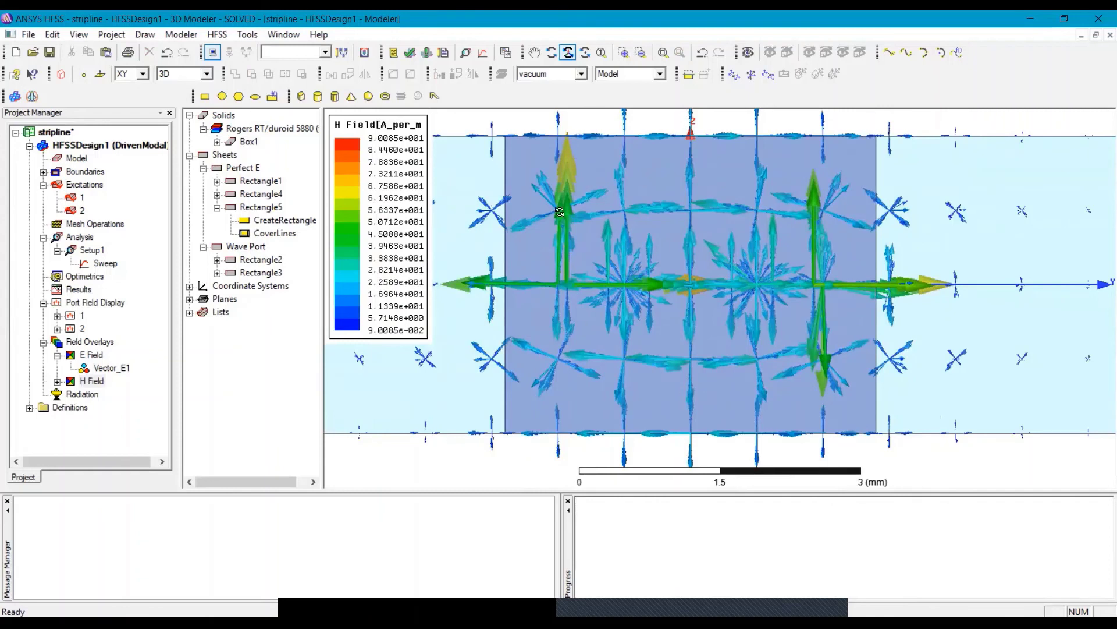
pyautogui.scroll(-4, 559, 182)
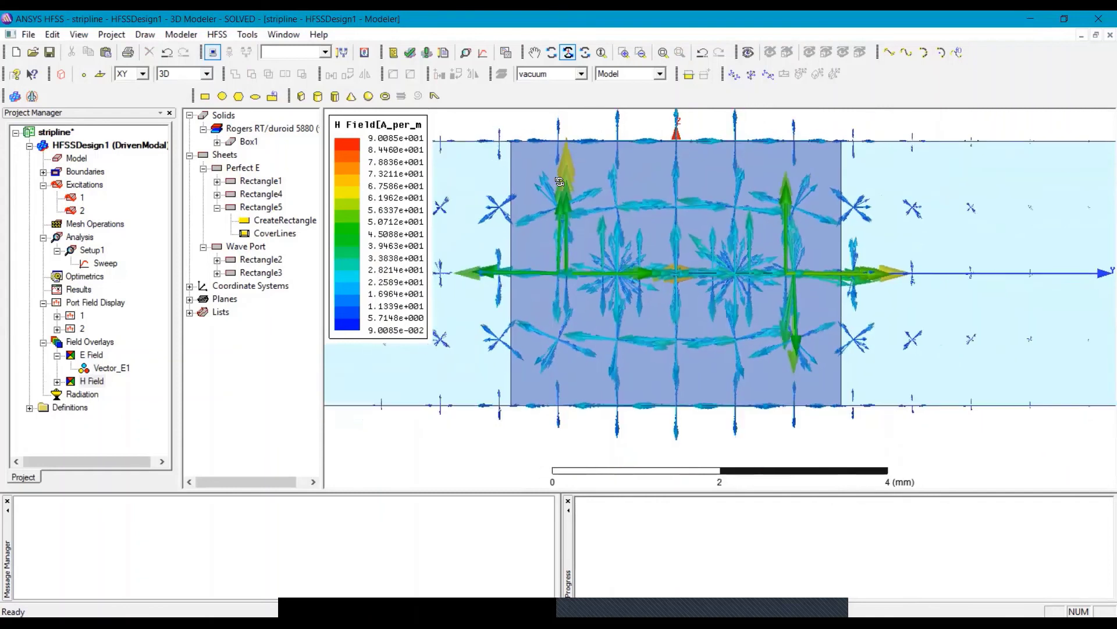